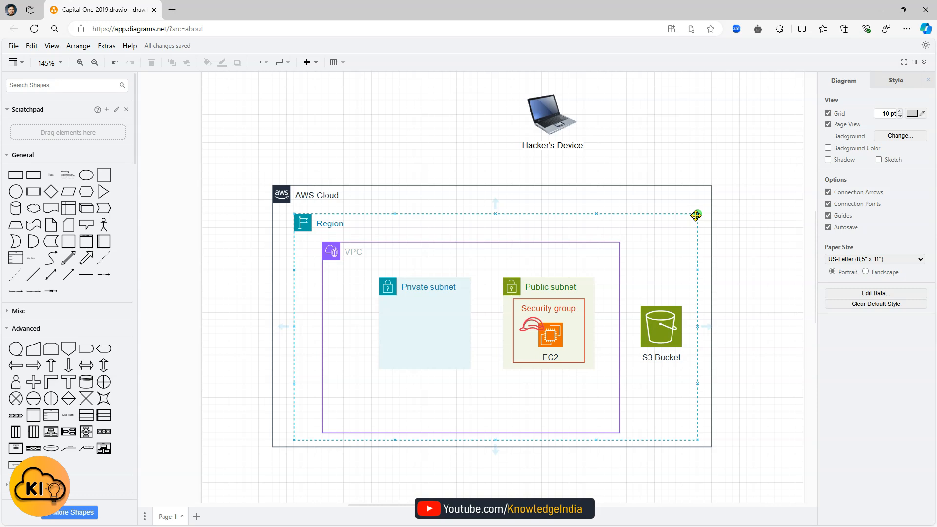
Step: Examine the AWS architecture diagram, from the AWS Cloud, Region and VPC boundaries to the EC2 instance in the public subnet's security group
left_click(468, 184)
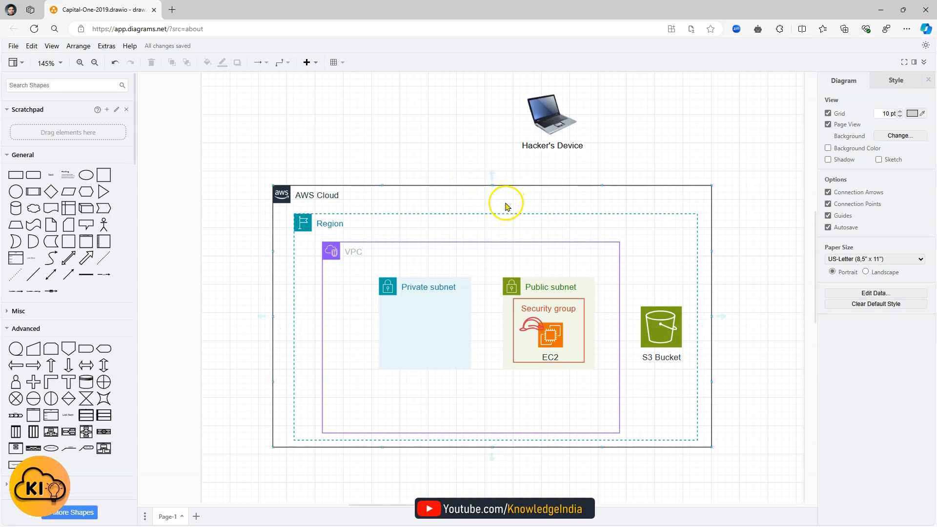
left_click(394, 244)
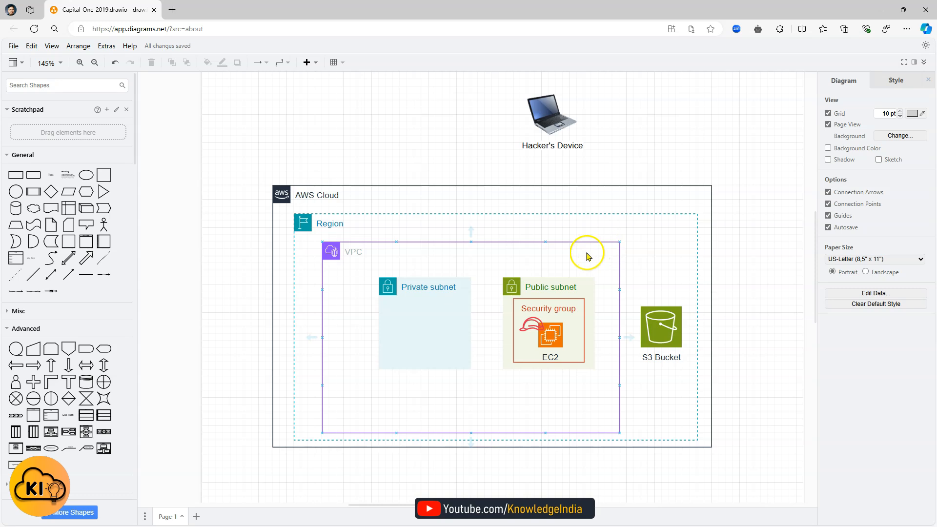
left_click(572, 316)
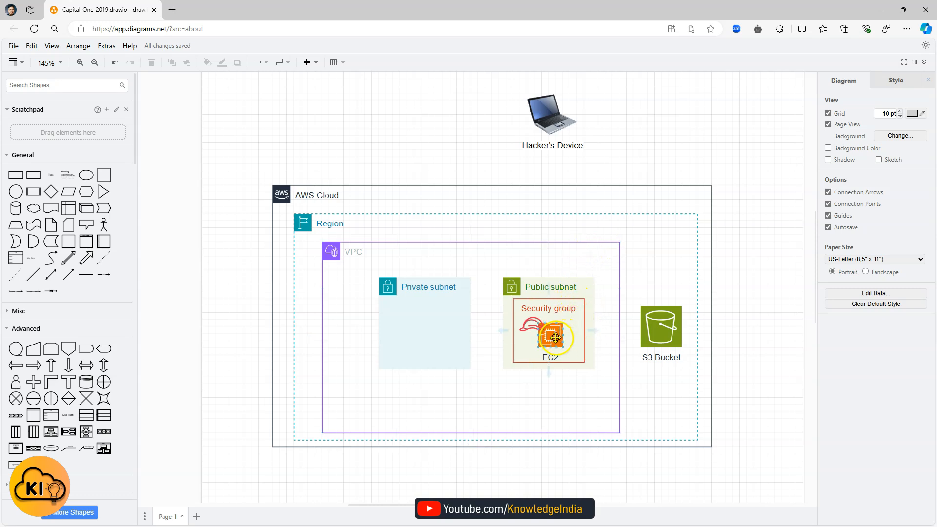
left_click(559, 344)
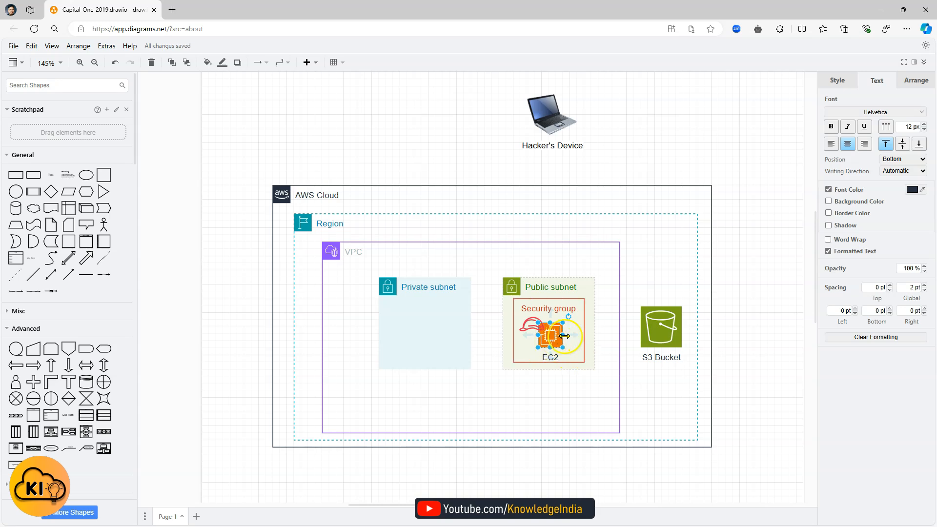
left_click(560, 341)
left_click(740, 361)
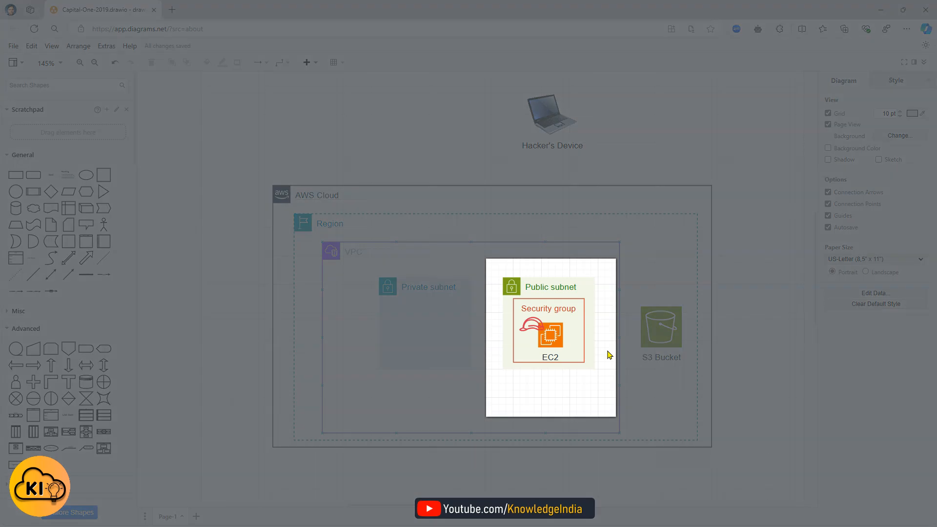
left_click(551, 333)
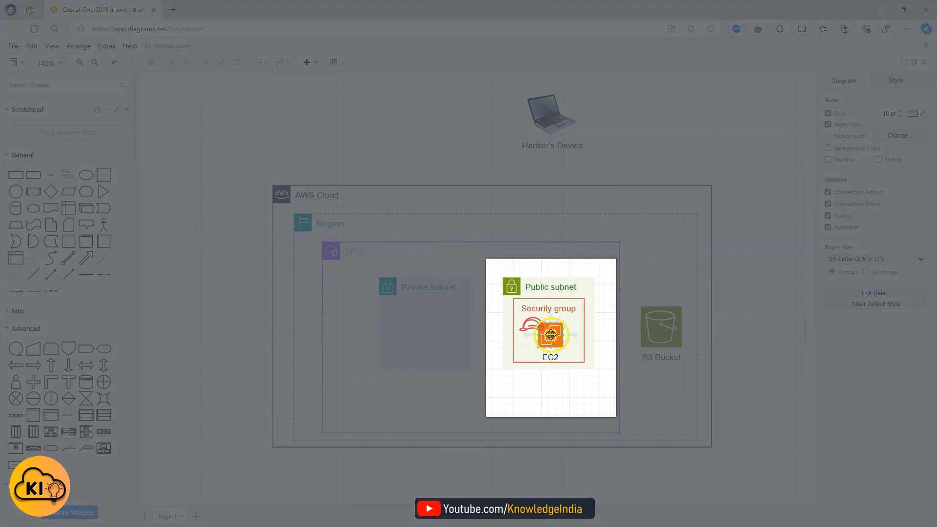
left_click(552, 337)
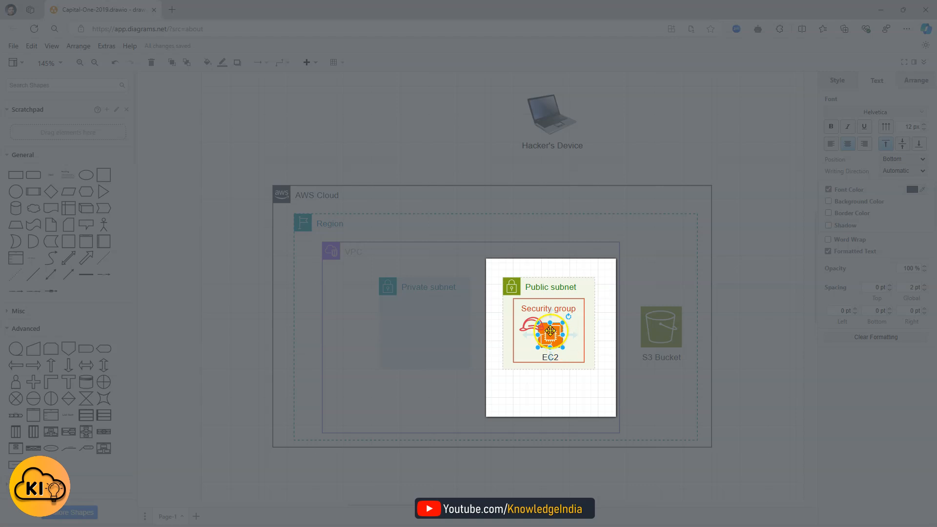
left_click(551, 337)
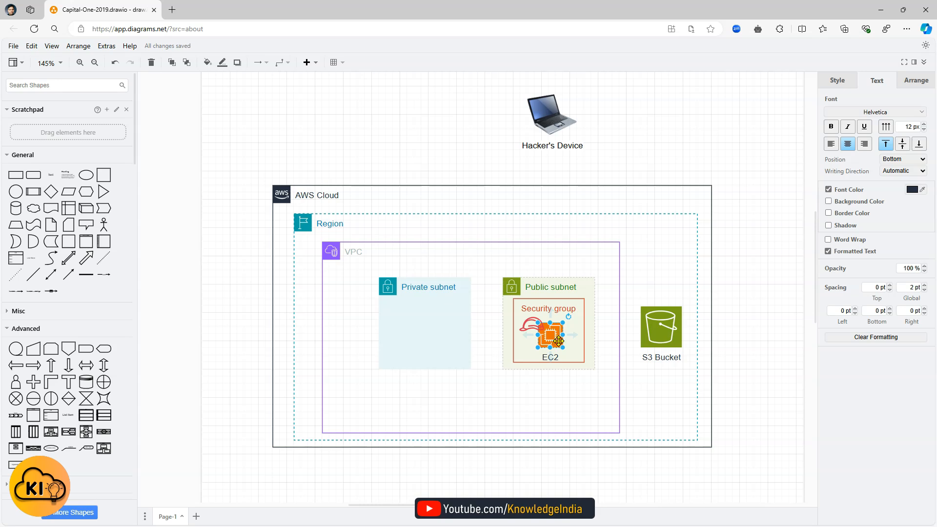
left_click_drag(563, 347, 560, 344)
Step: Draw a connector arrow from the Hacker's Device laptop down to the EC2 instance in the public subnet
left_click(629, 154)
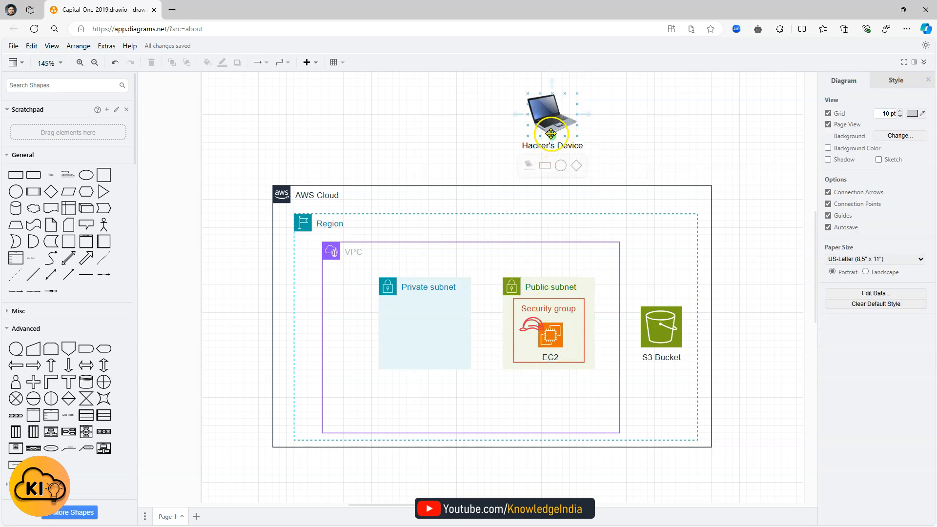
left_click_drag(550, 132, 550, 322)
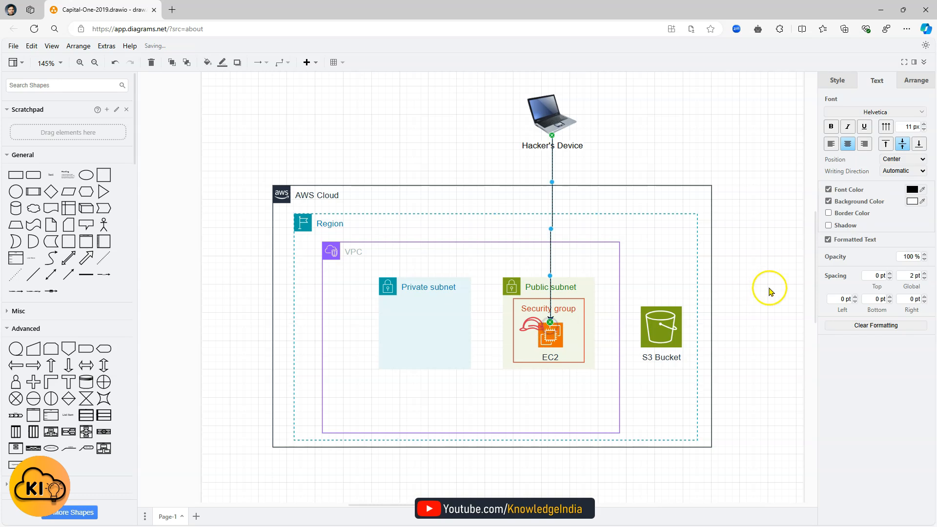
left_click(755, 59)
left_click(858, 418)
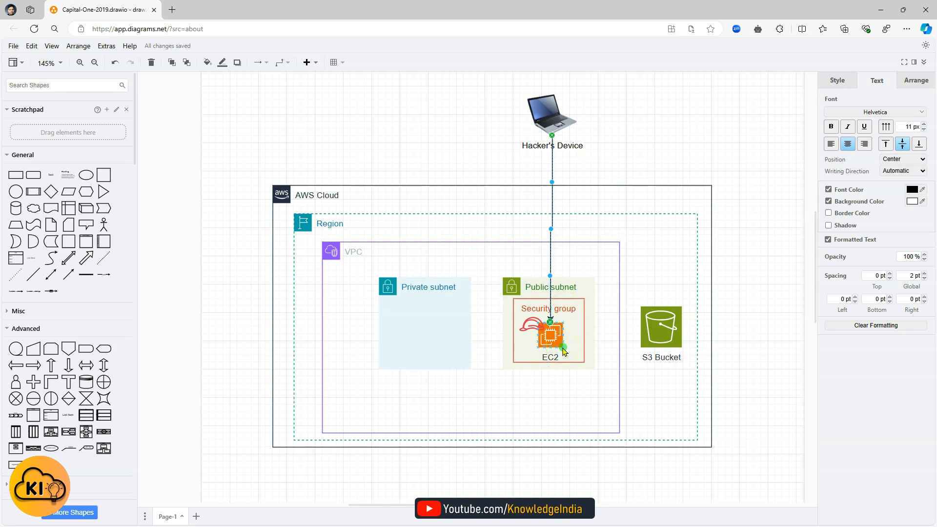
Step: Examine the attack path between the Hacker's Device and the EC2 instance, including its attached role icon and the numbered attack notes
left_click(563, 123)
left_click(552, 337)
left_click(561, 127)
left_click(555, 336)
left_click(550, 339)
left_click(552, 340)
left_click(555, 348)
left_click(567, 235)
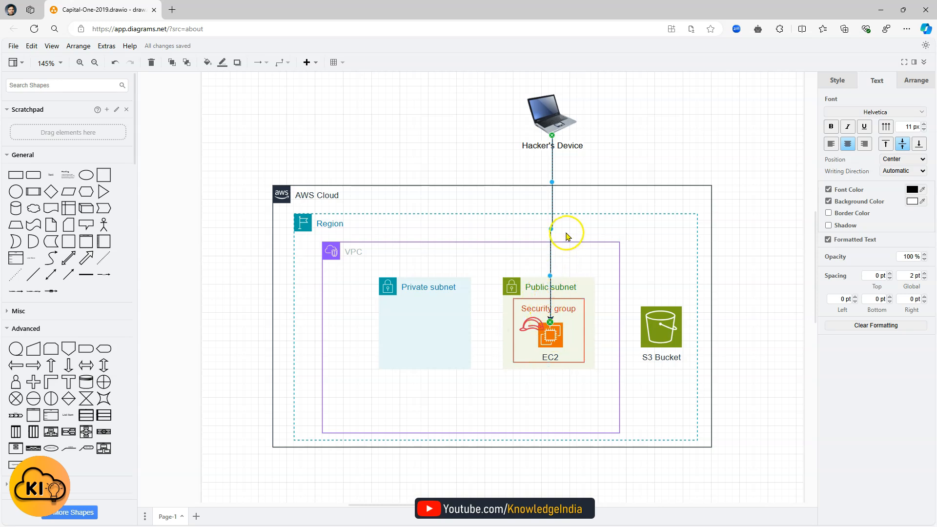
left_click(560, 126)
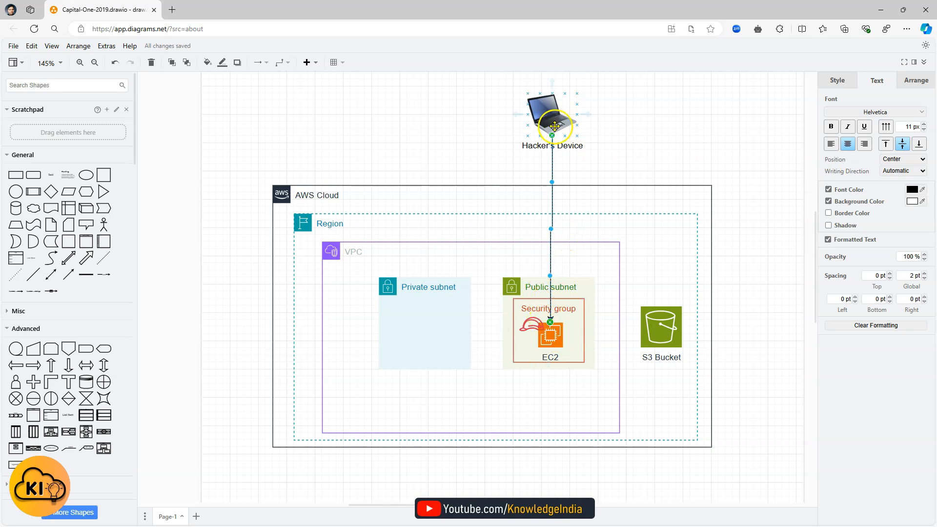
left_click(554, 340)
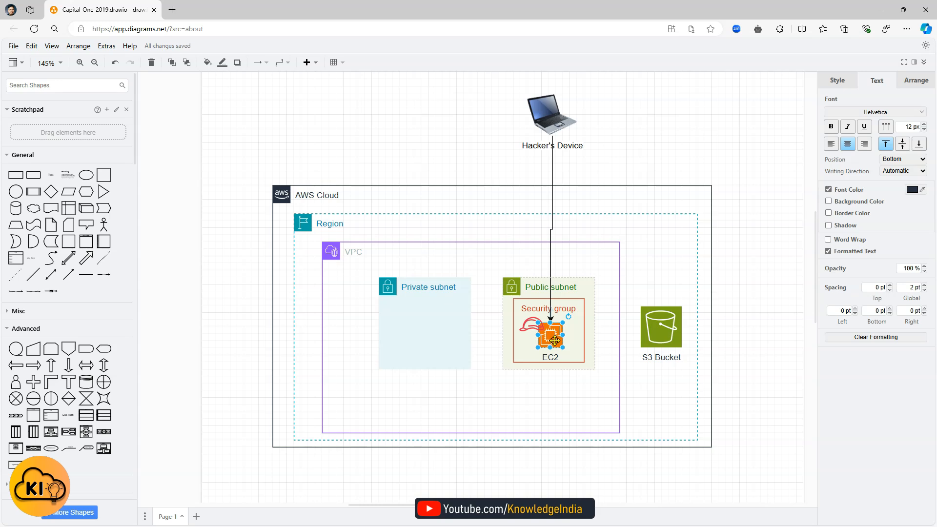
left_click(551, 337)
left_click(551, 336)
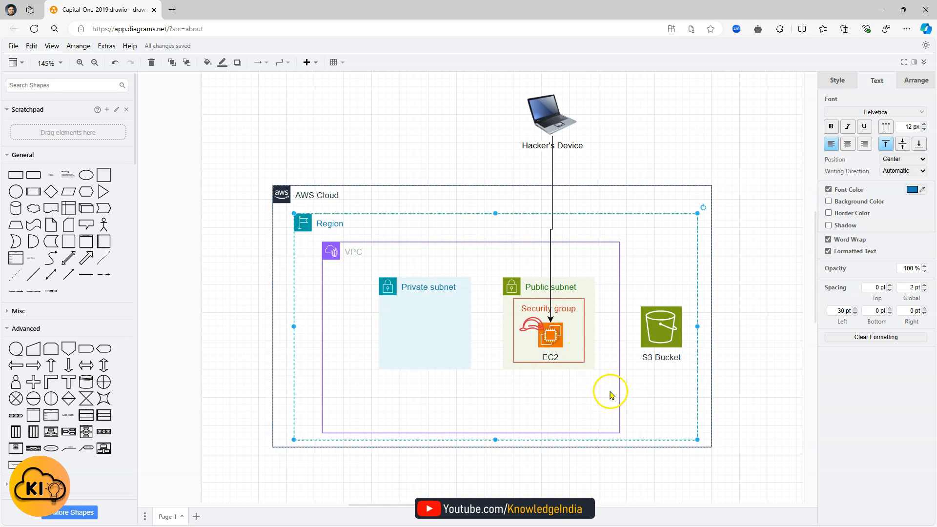
left_click(554, 338)
left_click(554, 339)
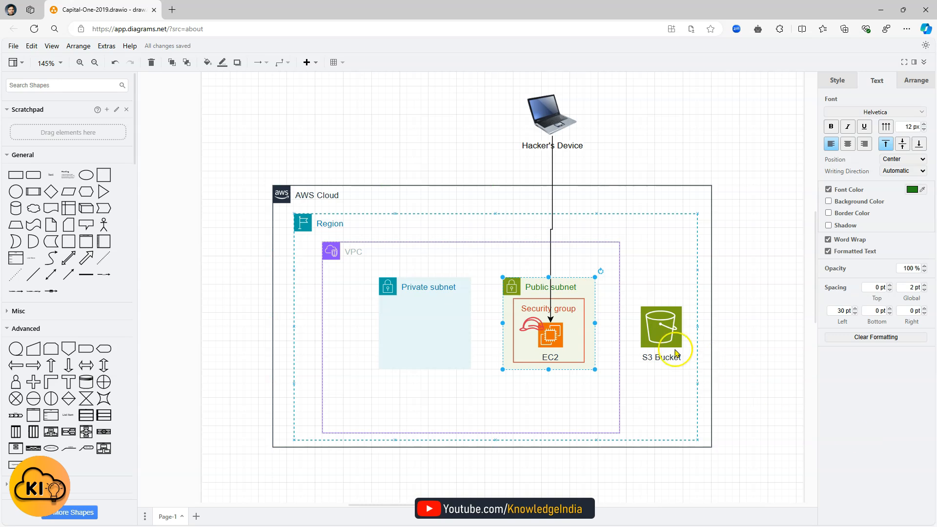
left_click(553, 338)
left_click(550, 338)
left_click(531, 324)
left_click(531, 324)
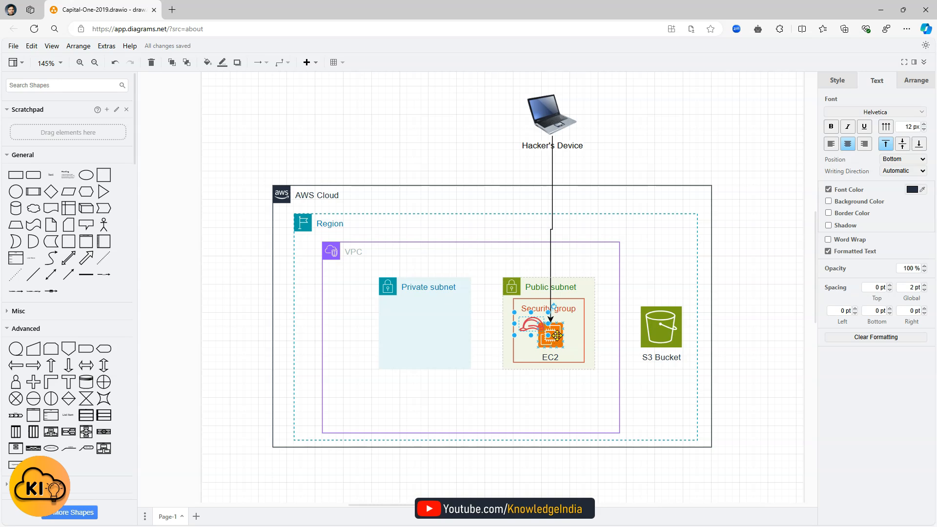
left_click(534, 322)
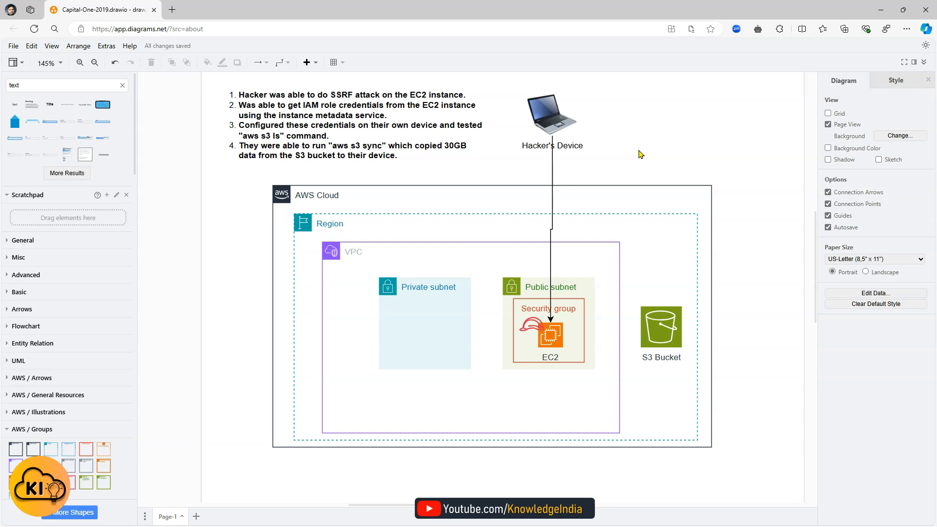
left_click(334, 110)
left_click(552, 346)
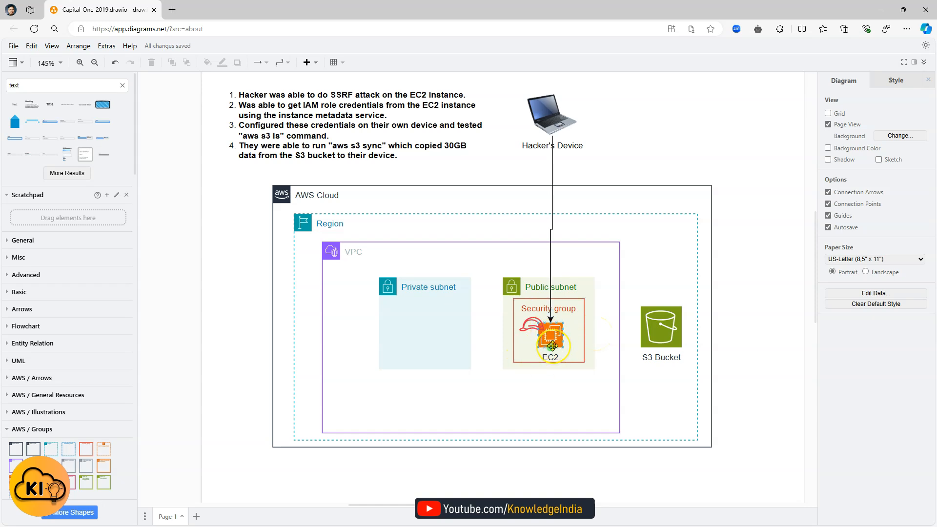
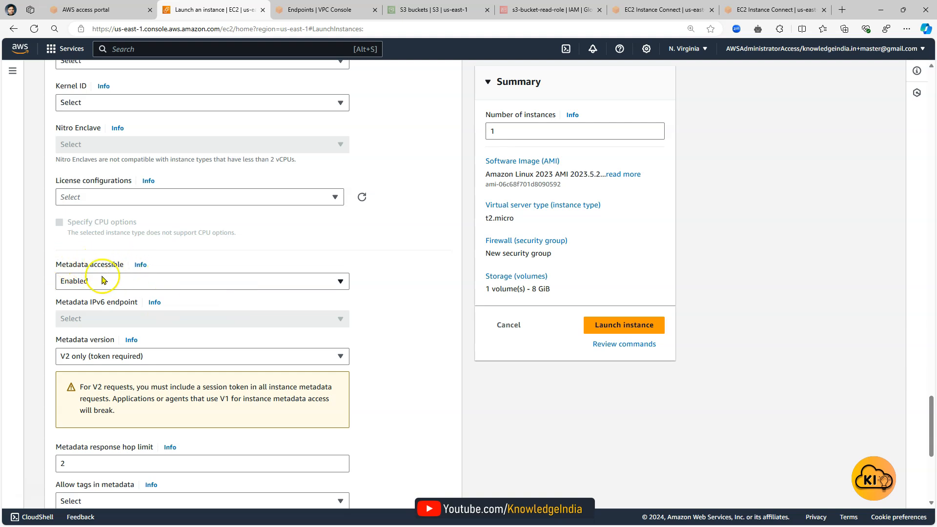
Step: Review the Metadata accessible options for the new instance, trying Disabled and restoring Enabled
left_click_drag(57, 264, 120, 265)
left_click(345, 288)
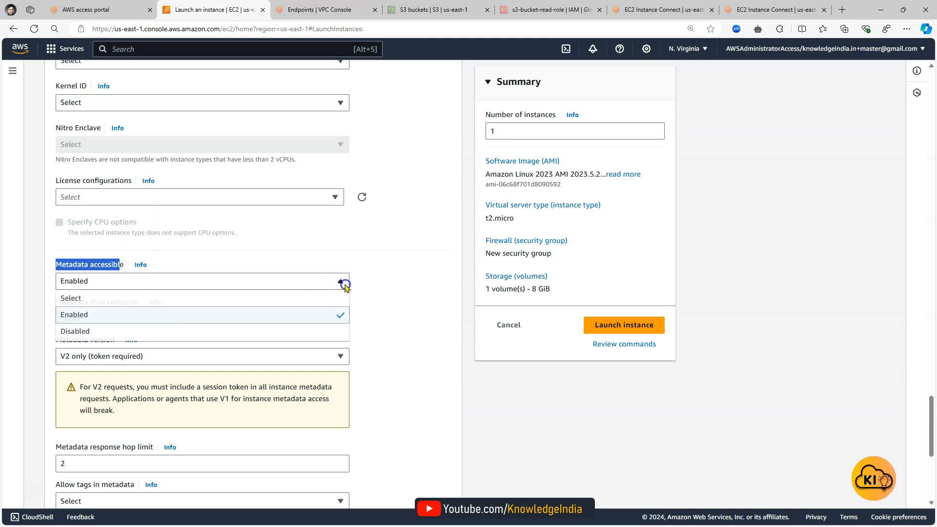
left_click(340, 282)
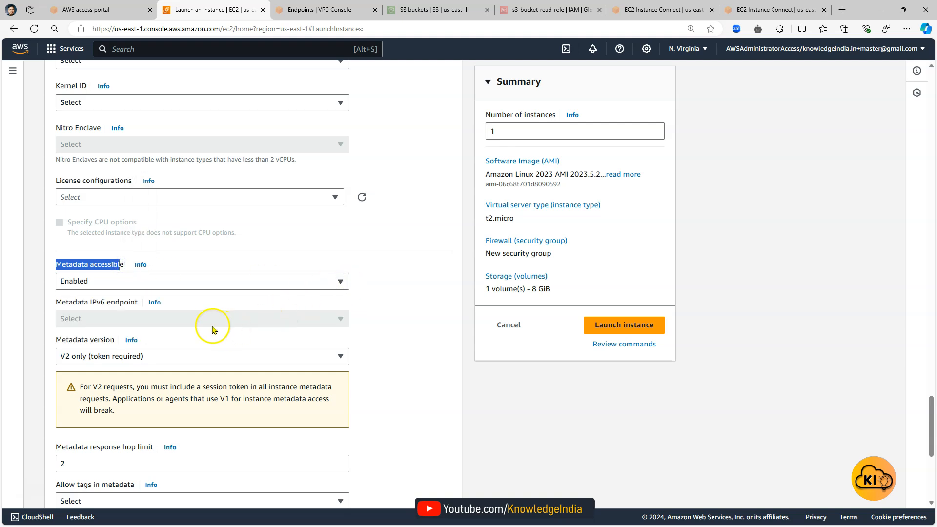
scroll(220, 327, "down", 2)
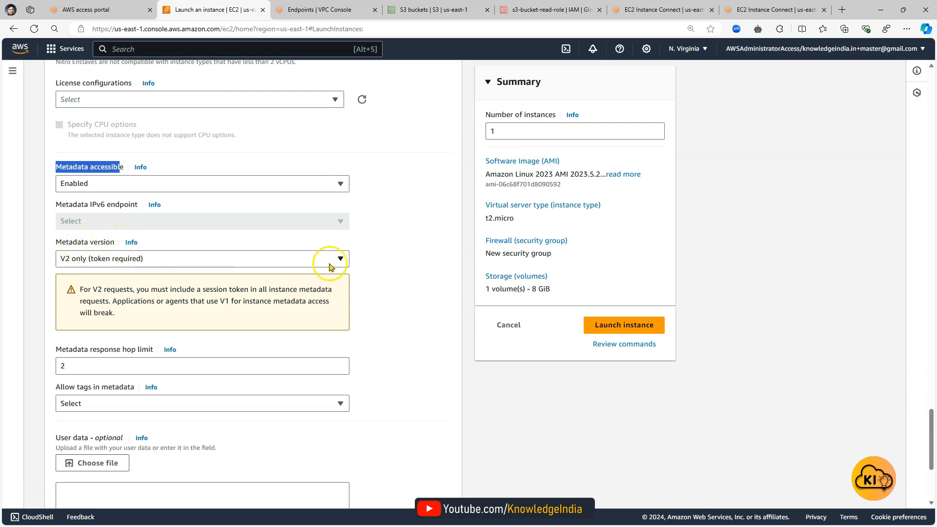
left_click(86, 166)
left_click(102, 180)
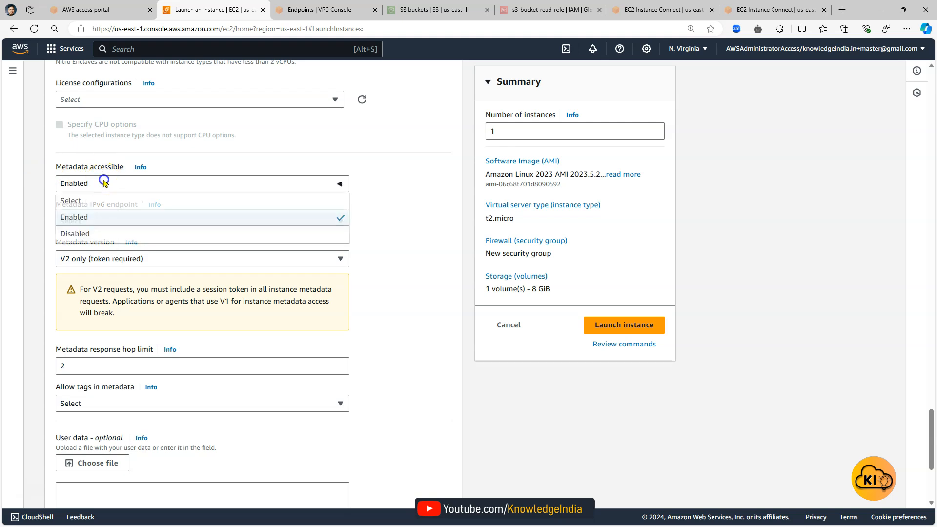
left_click(90, 232)
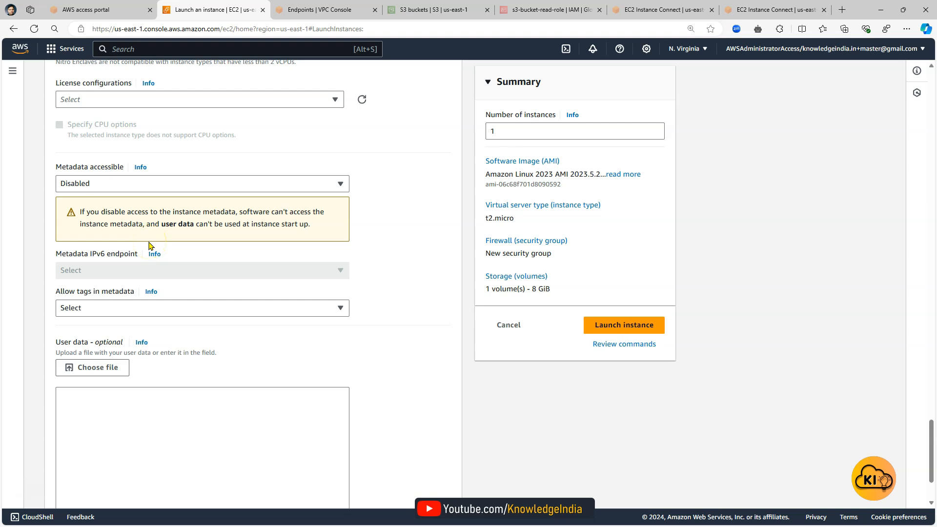
left_click(101, 182)
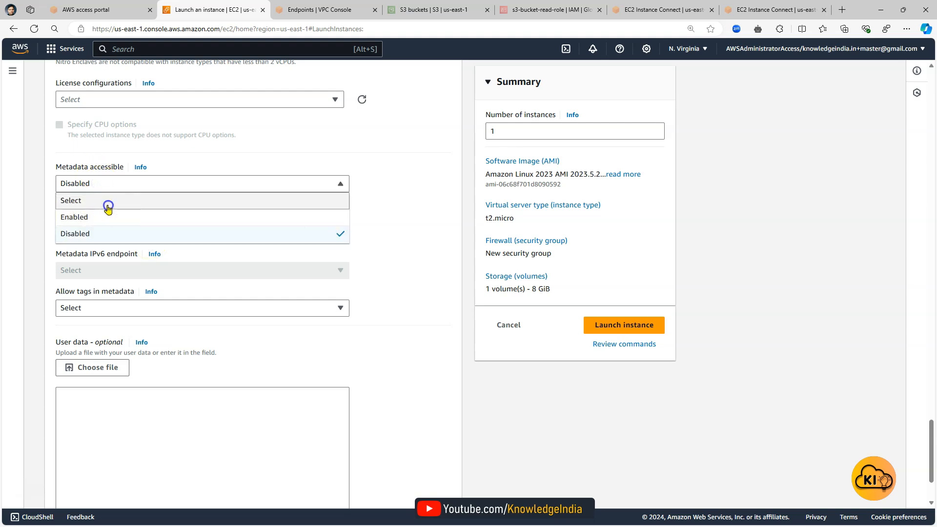
left_click(107, 217)
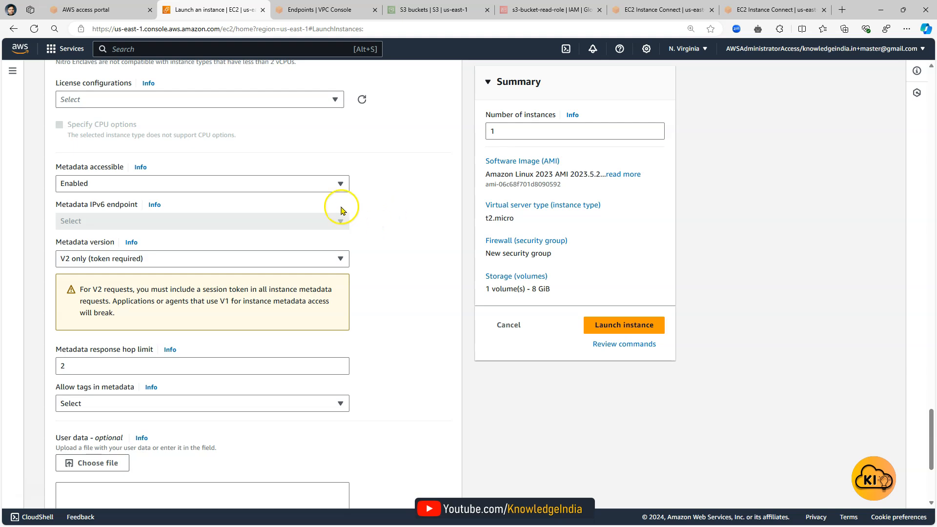
Step: Set the instance's metadata version to V1 and V2 (token optional) and review the available version options
mouse_move(90, 242)
left_mouse_down()
mouse_move(117, 242)
mouse_move(106, 242)
left_mouse_up()
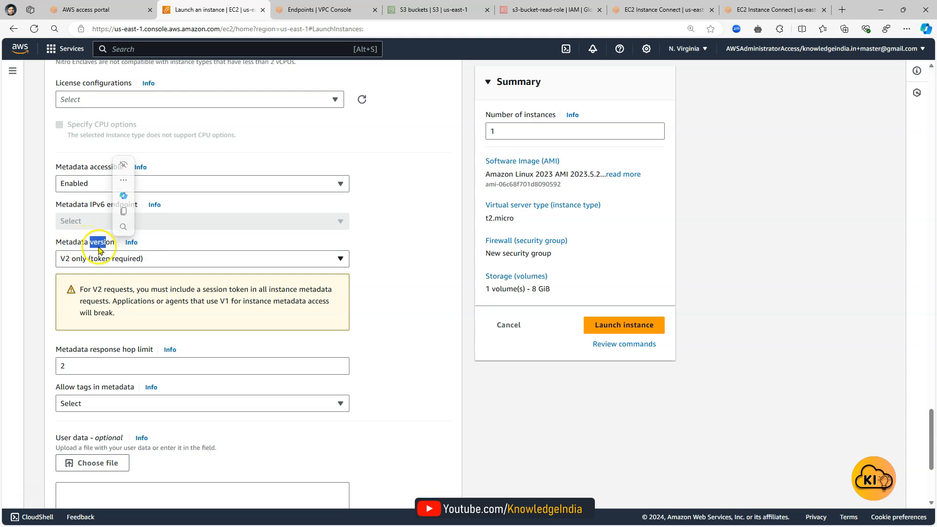
left_click(336, 261)
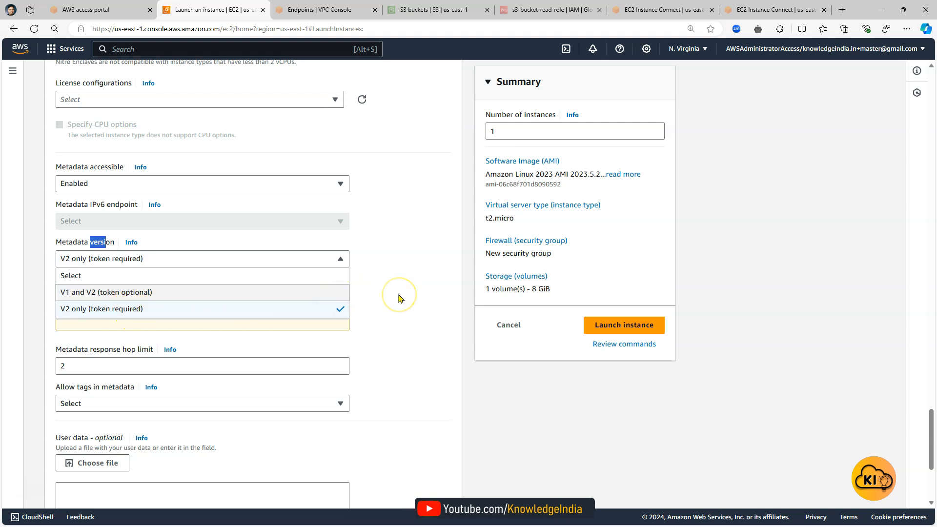
left_click(304, 292)
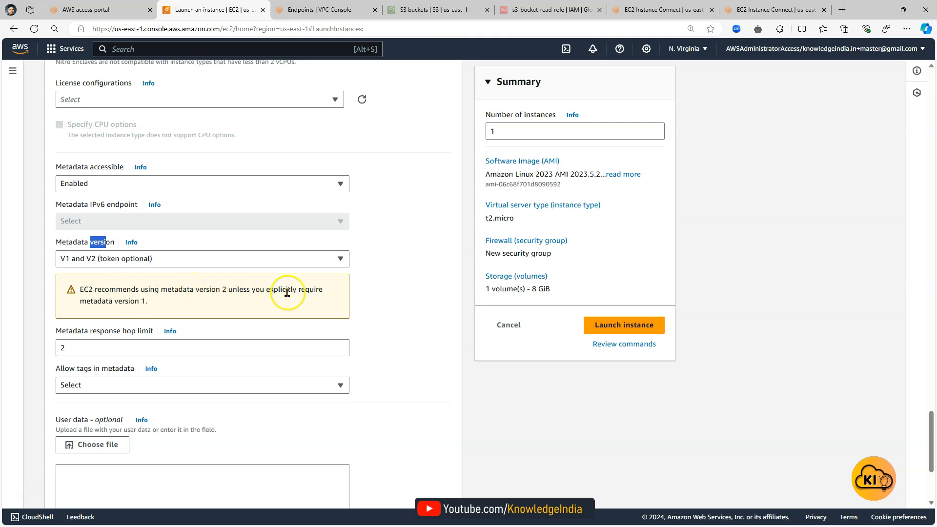
left_click(266, 259)
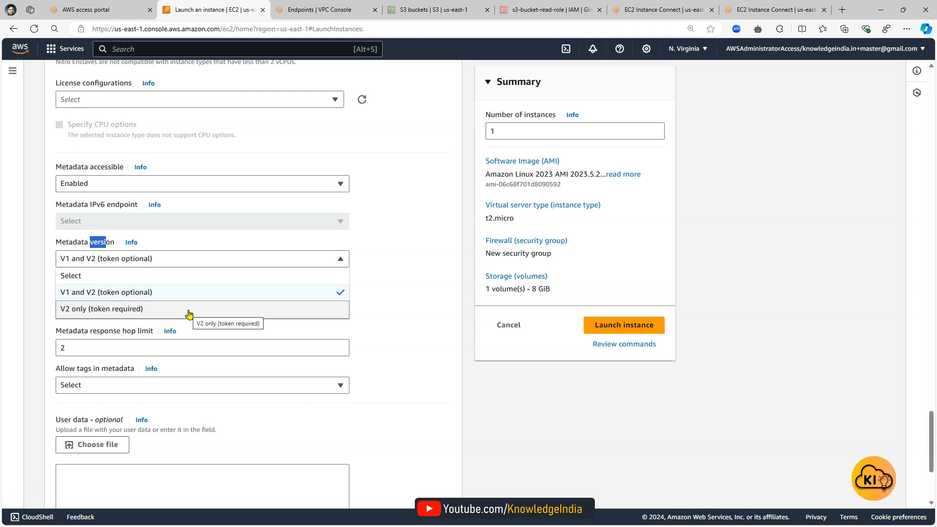
left_click(410, 310)
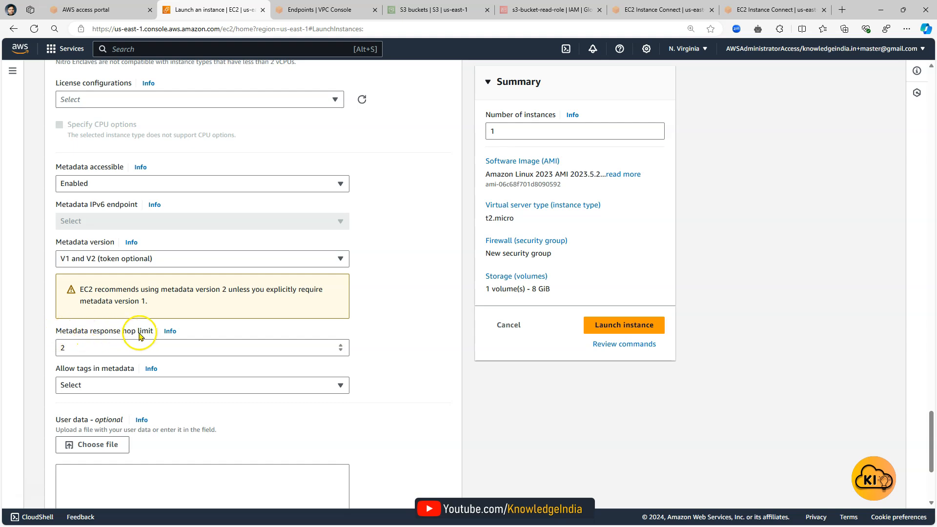
Step: Set the new instance's metadata version to V2 only (token required) and its metadata response hop limit to 1
left_click_drag(153, 332, 55, 332)
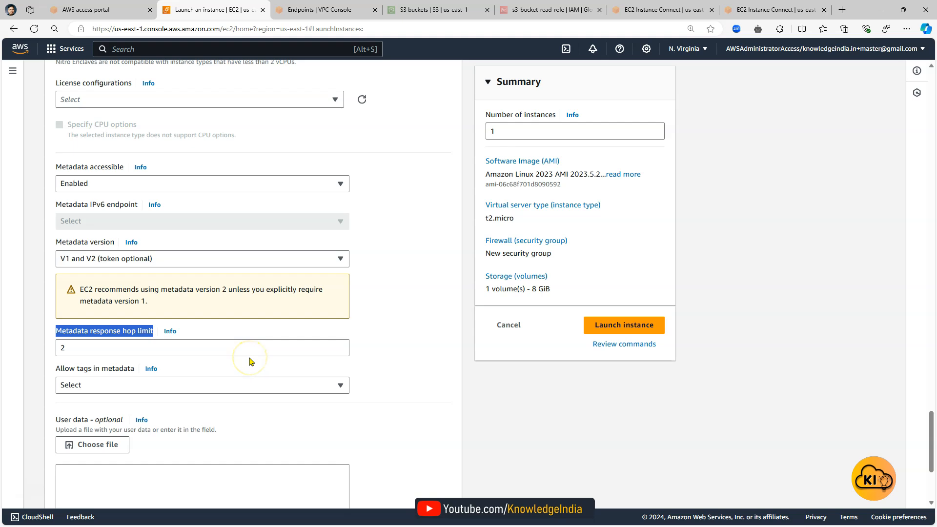
left_click(203, 258)
left_click(157, 309)
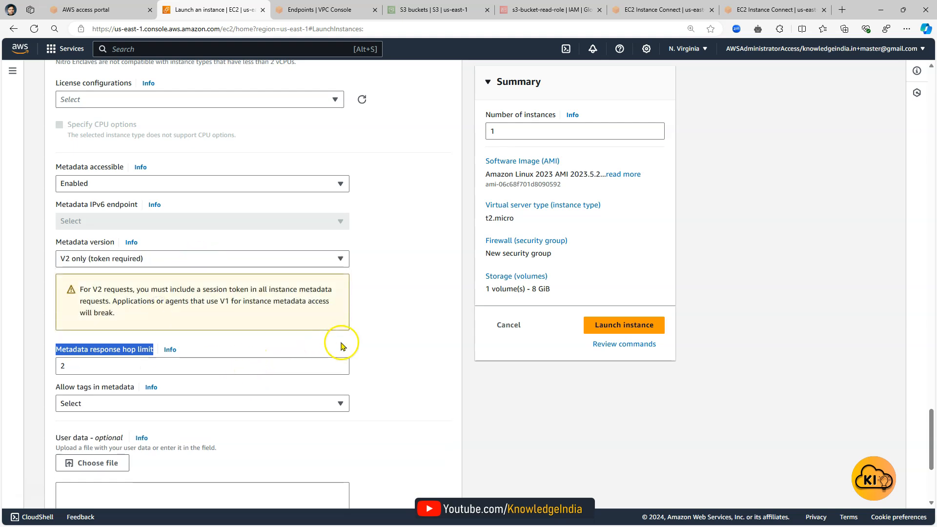
left_click(210, 362)
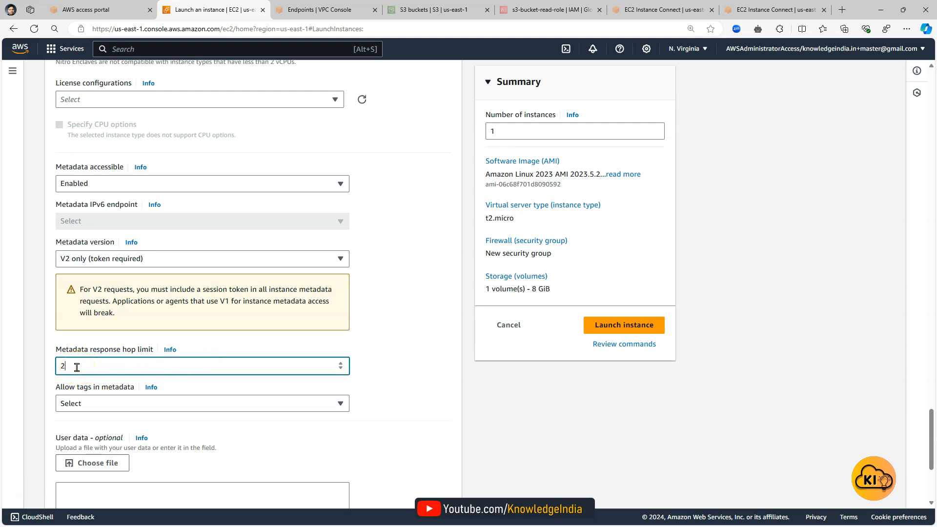
key("BackSpace")
type("1")
left_click(280, 368)
Step: Check the remaining launch settings down to User data and cancel the instance launch
scroll(436, 374, "down", 1)
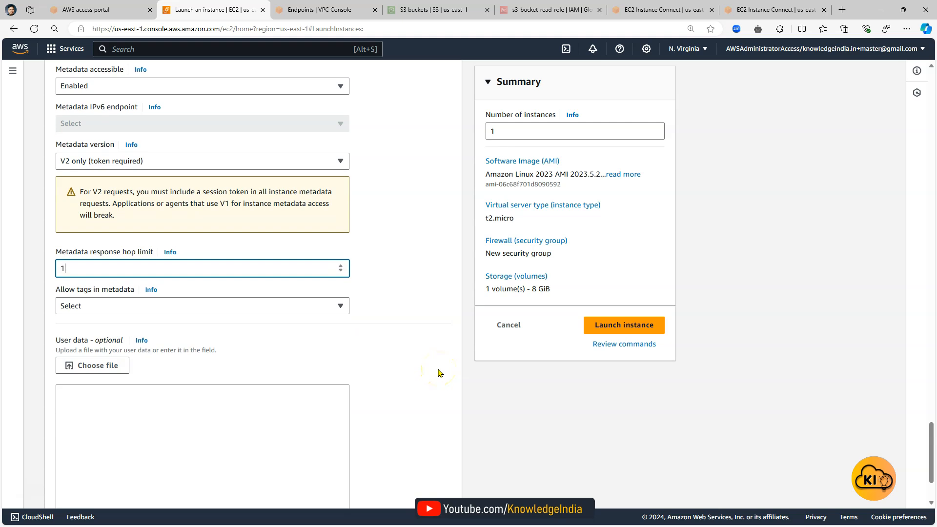
scroll(435, 374, "down", 2)
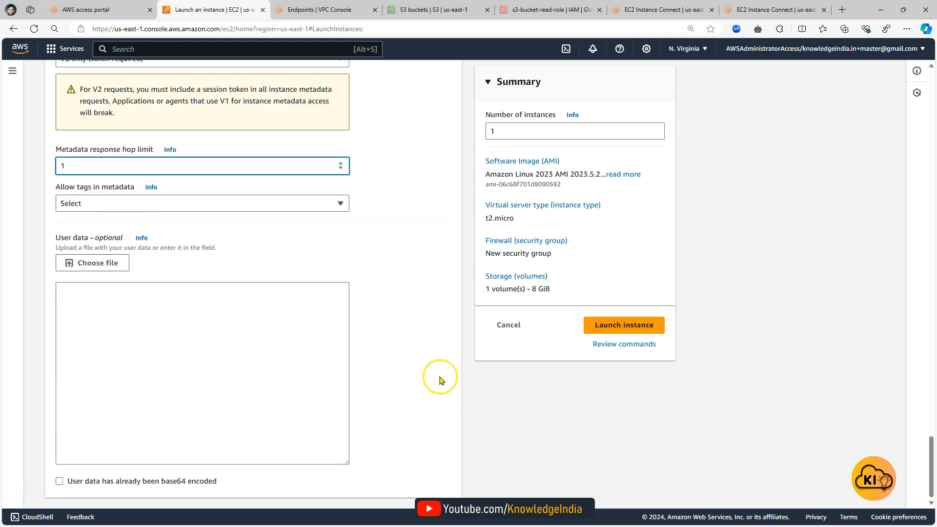
left_click(505, 326)
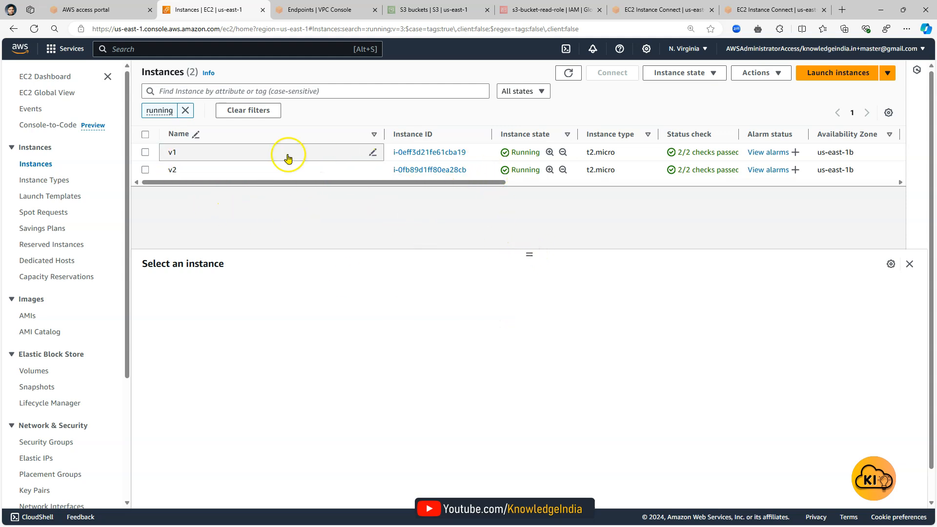
Step: Narrow the instance list's Name column and examine the v1 instance's details, focusing on its IMDSv2 setting and recommendation
left_click_drag(382, 142, 297, 138)
left_click(226, 152)
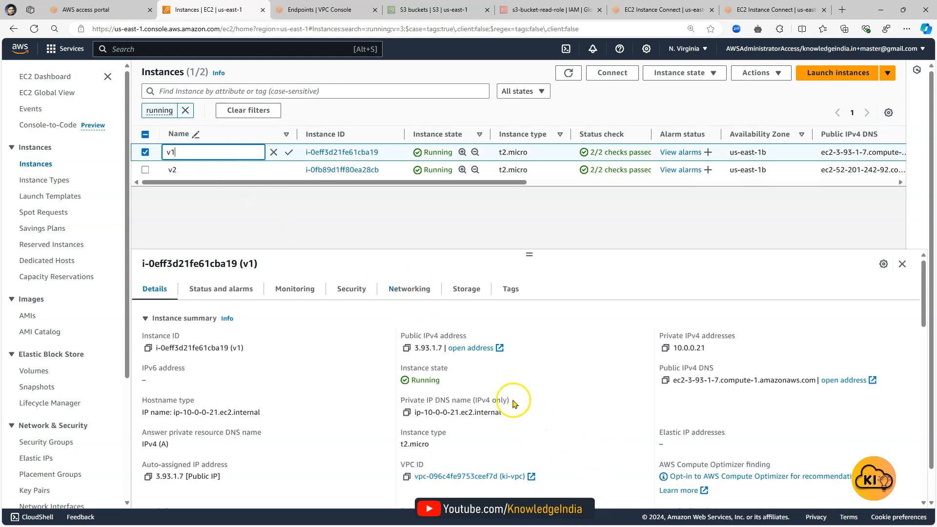
scroll(537, 398, "down", 5)
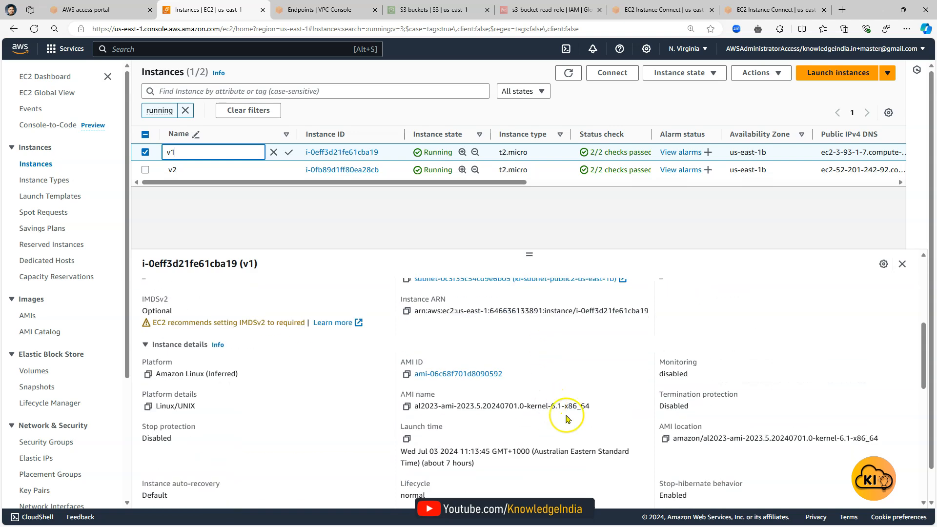
scroll(581, 417, "down", 2)
scroll(584, 423, "down", 3)
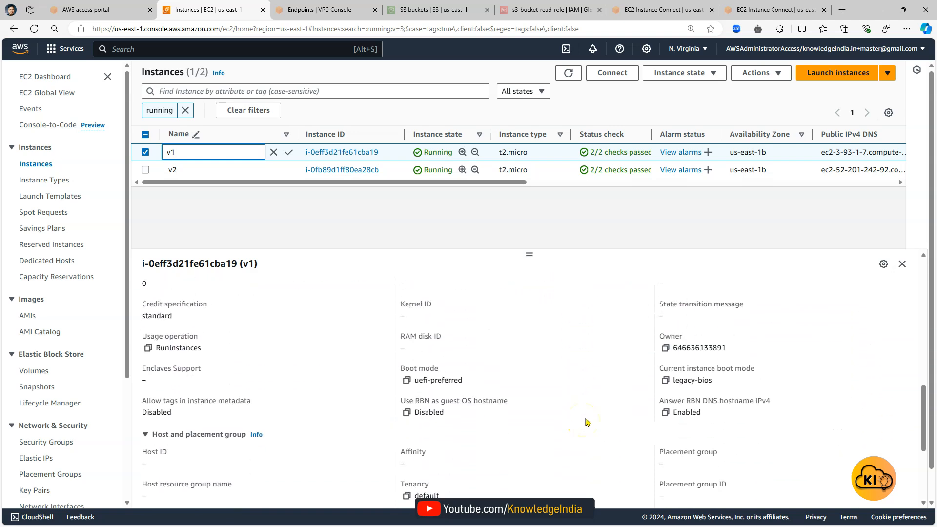
scroll(586, 422, "down", 4)
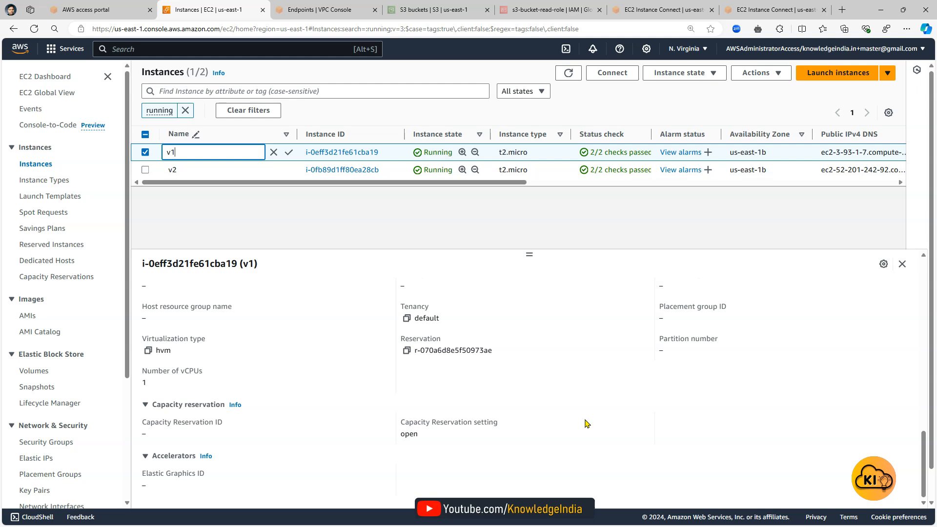
scroll(466, 402, "up", 8)
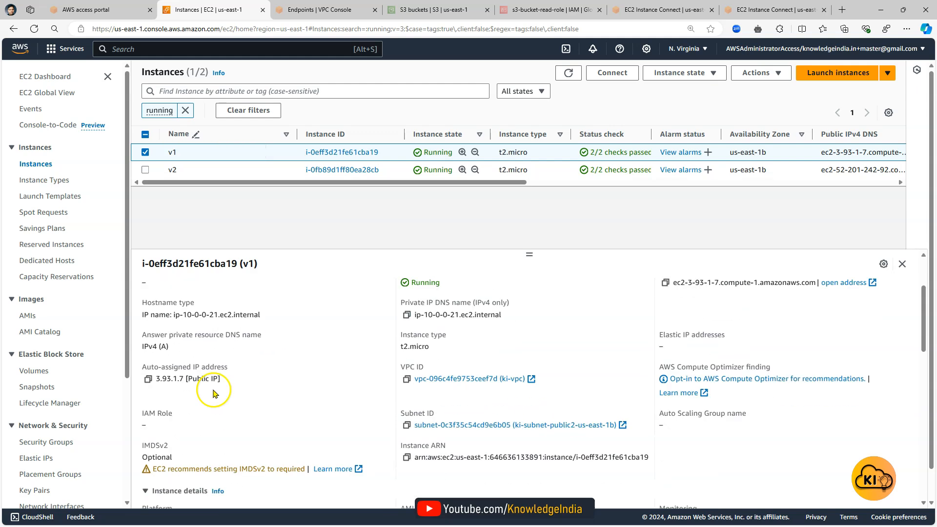
left_click_drag(157, 420, 304, 419)
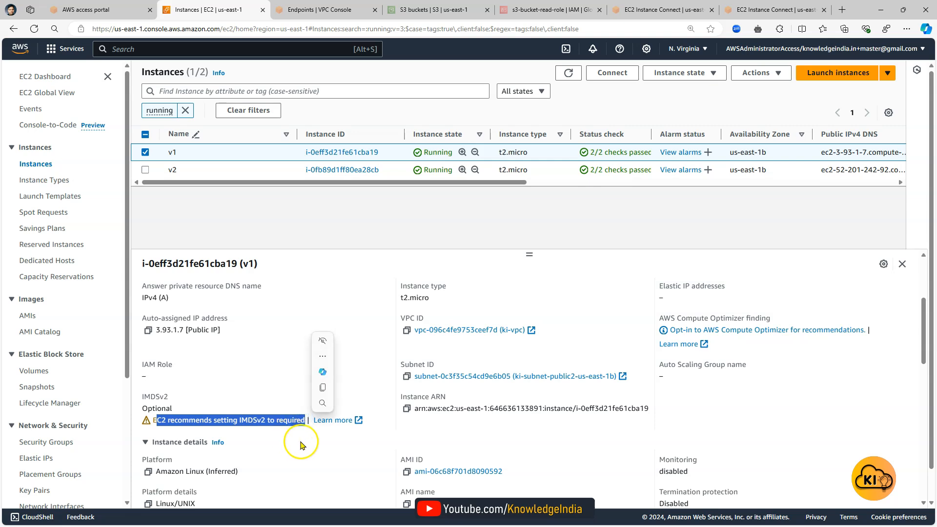
left_click(277, 444)
left_click(148, 461)
left_click(147, 462)
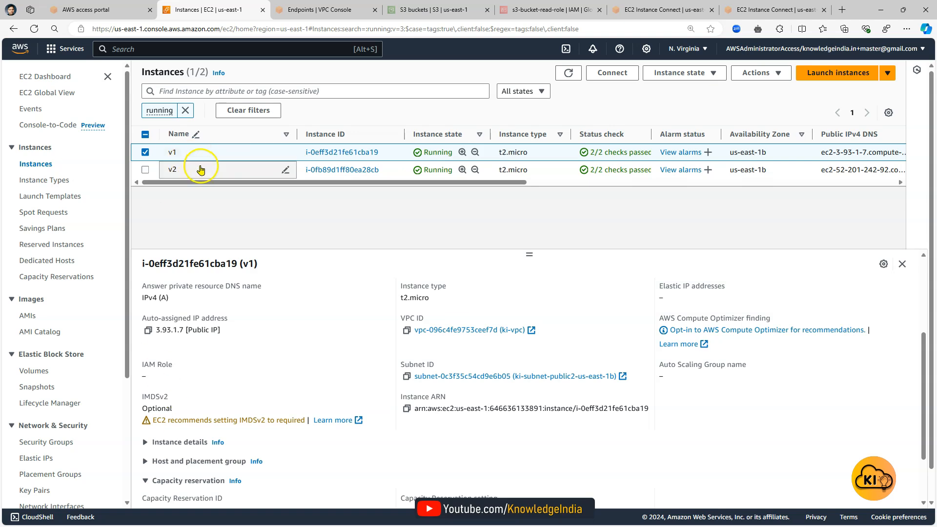
Step: Examine the IMDSv2 setting in the v2 instance's details and clear the selection
left_click(145, 152)
left_click(145, 171)
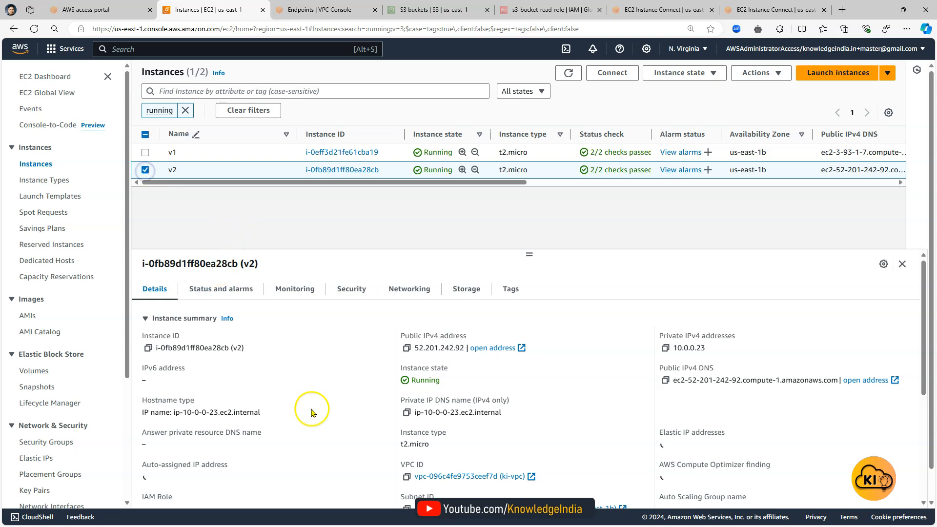
scroll(251, 397, "down", 3)
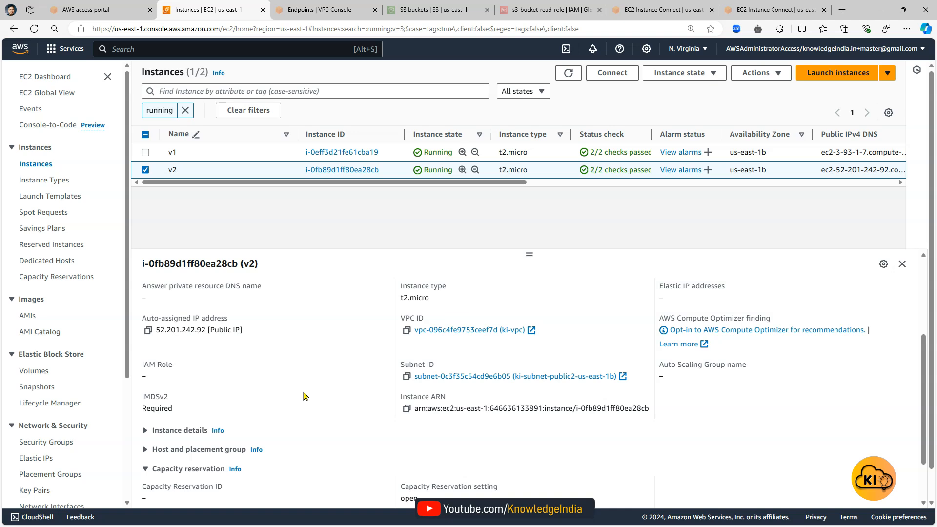
left_click(145, 169)
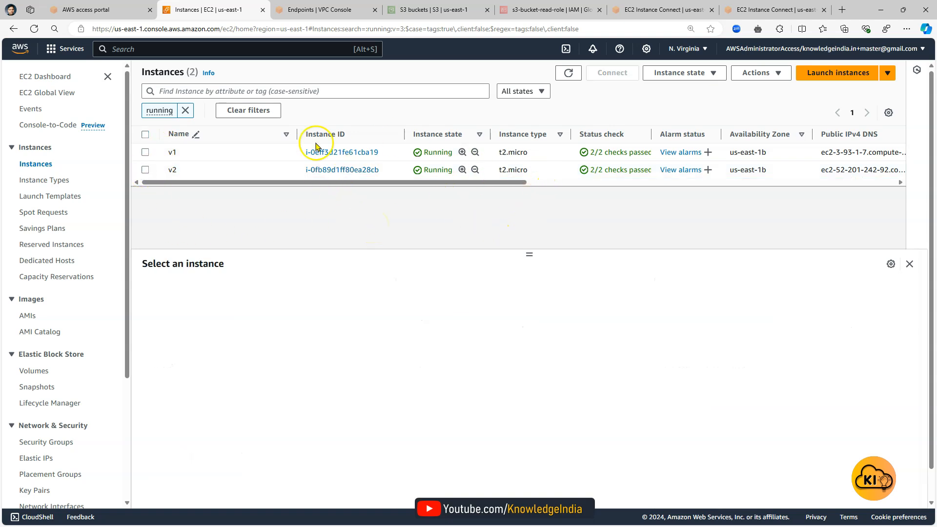
Step: Connect to the v1 instance through EC2 Instance Connect in its own tab and return to the instance list
left_click(144, 153)
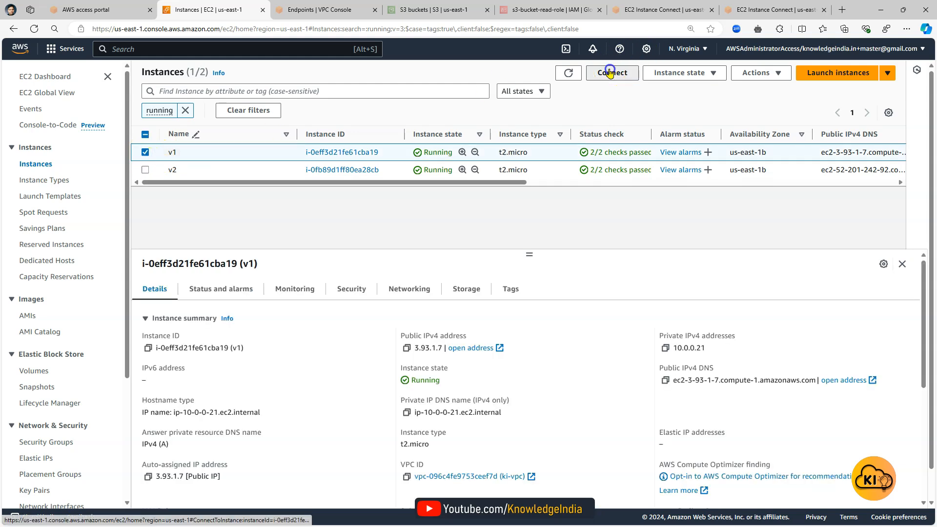
left_click(609, 72)
left_click(445, 429)
key("ctrl+shift+Tab")
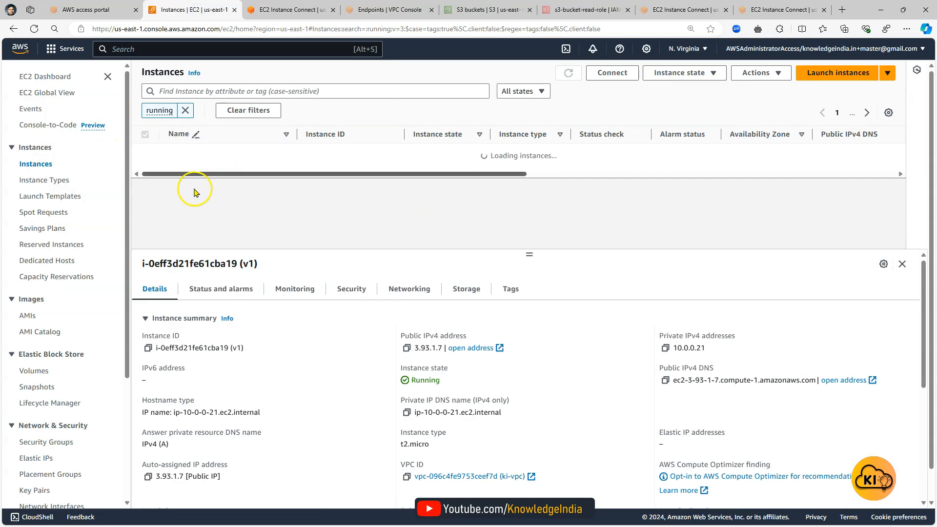
Step: Connect to the v2 instance through EC2 Instance Connect, placing its session after v1's, and check both terminals
left_click(145, 167)
left_click(609, 72)
left_click(445, 429)
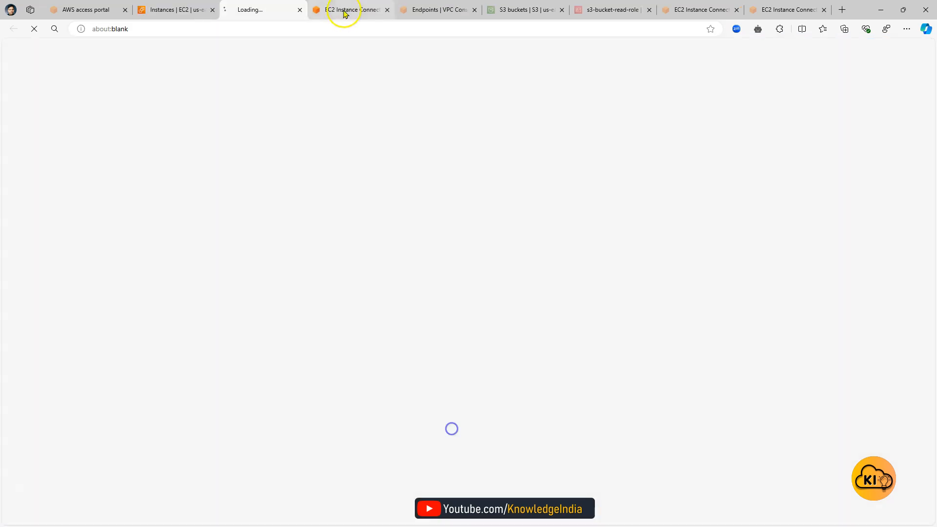
left_click_drag(256, 11, 321, 9)
left_click(266, 10)
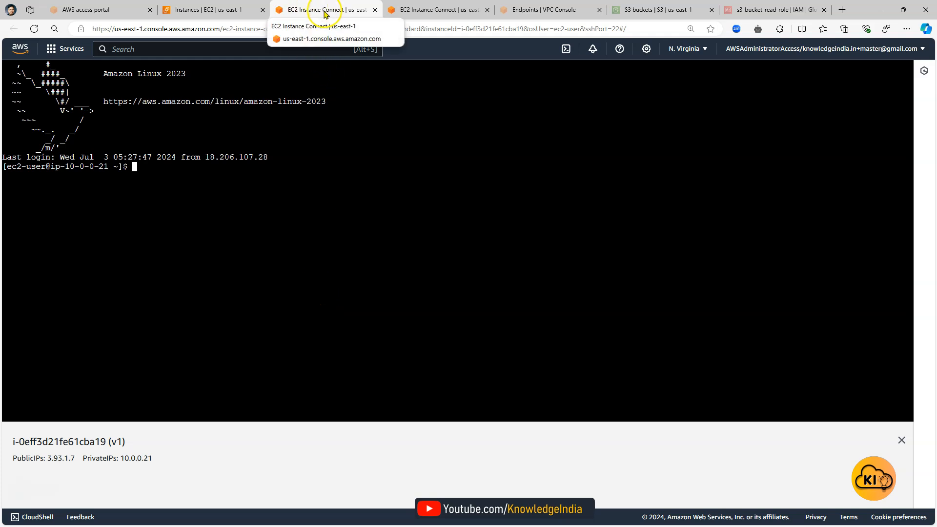
left_click(439, 9)
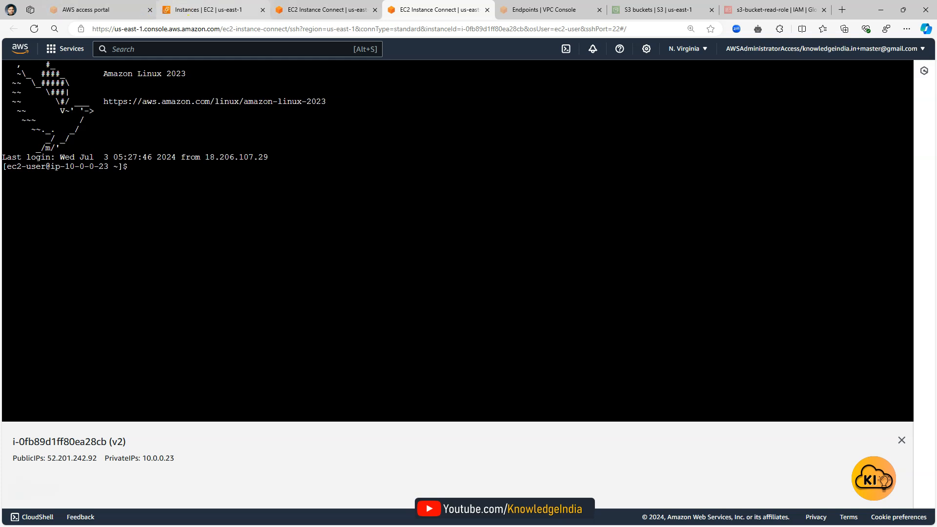
Step: Switch to the VPC Endpoints page and examine the ki-vpce-s3 endpoint's details, including its service name, in an enlarged details pane
left_click(209, 9)
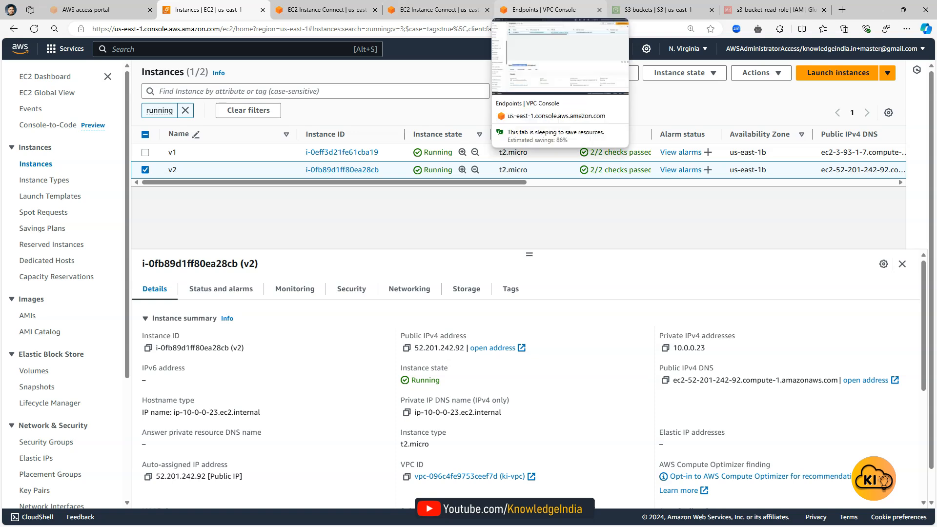
left_click(556, 9)
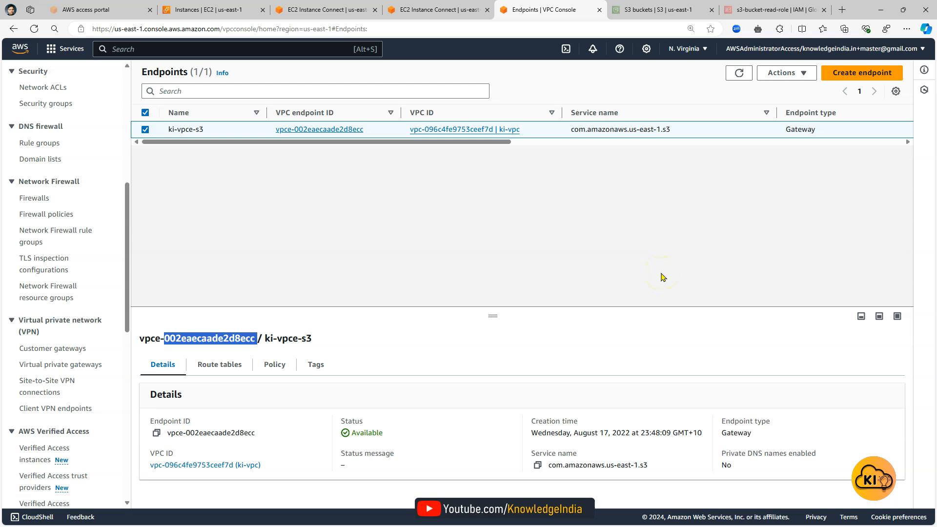
left_click(424, 229)
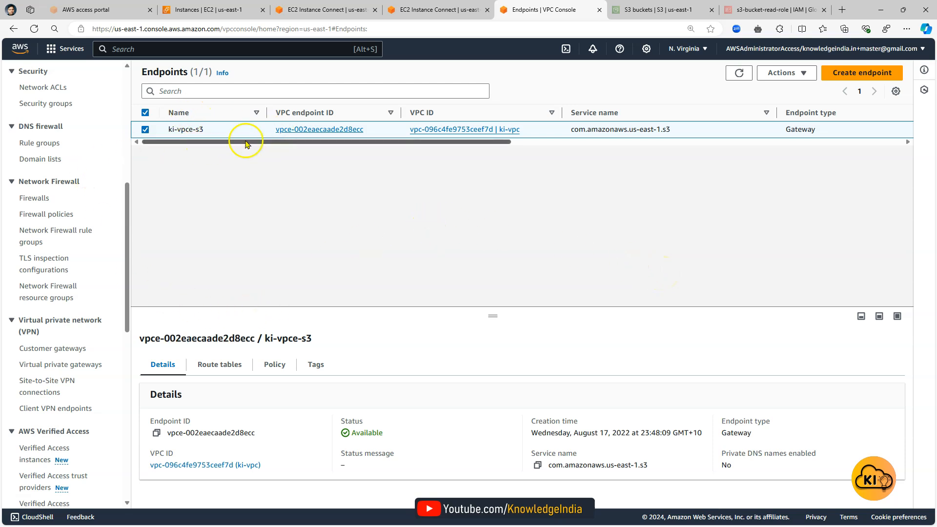
left_click_drag(495, 317, 505, 252)
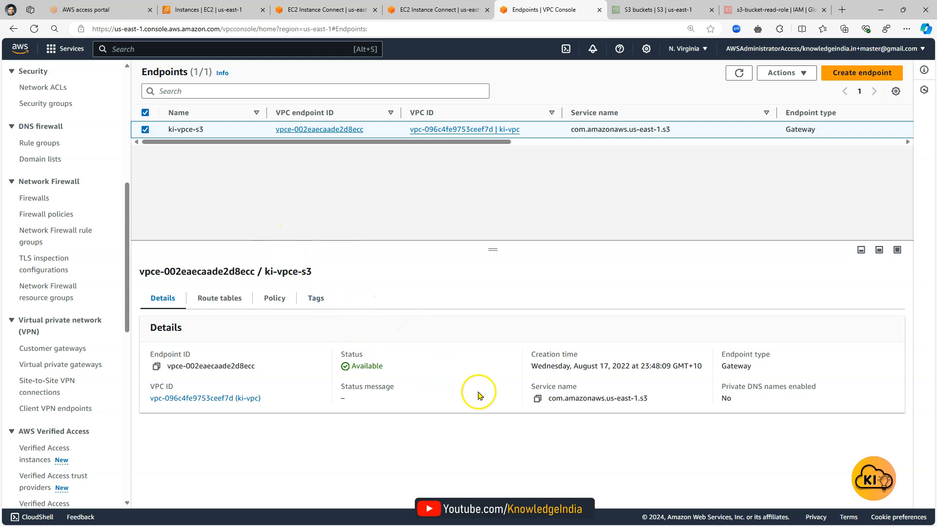
left_click_drag(552, 398, 654, 400)
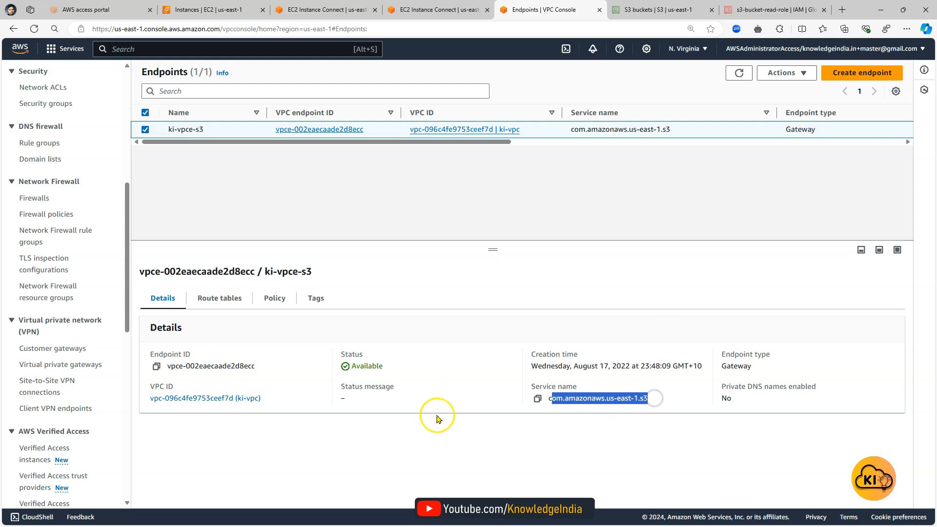
left_click(665, 445)
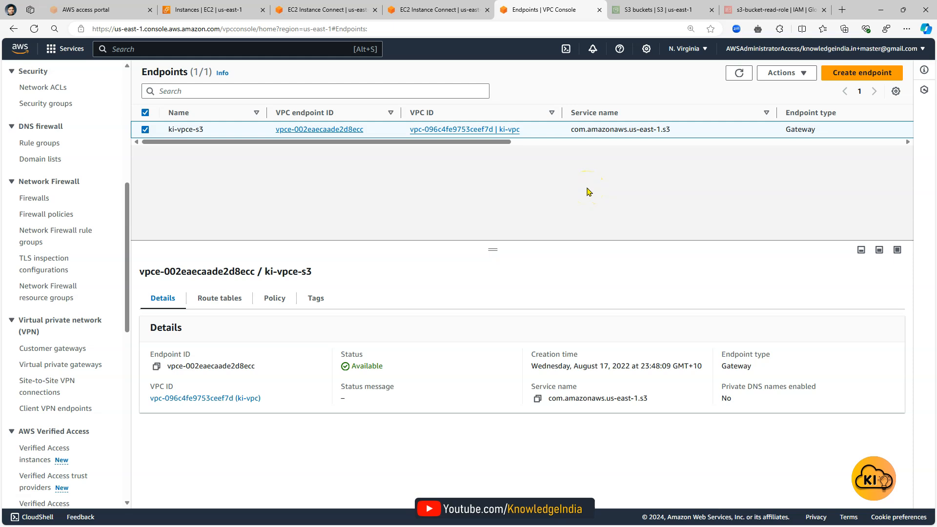
left_click(330, 9)
left_click(331, 300)
type("curl http://169.254.169.254/latest/meta-data")
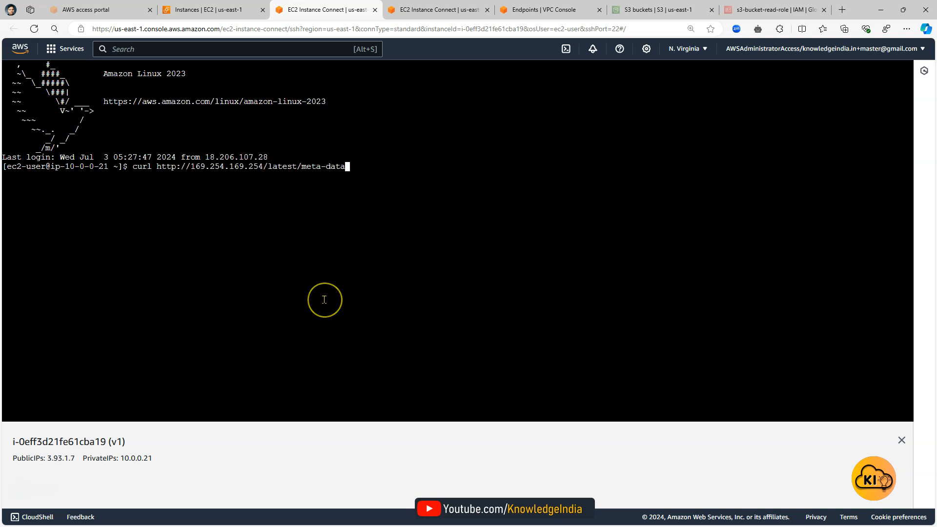
key("Return")
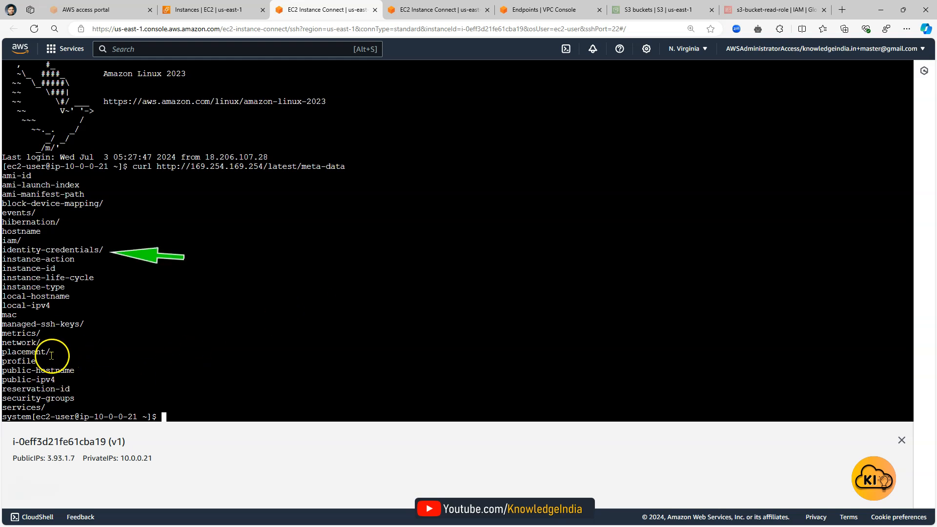
key("Up")
type("/ident")
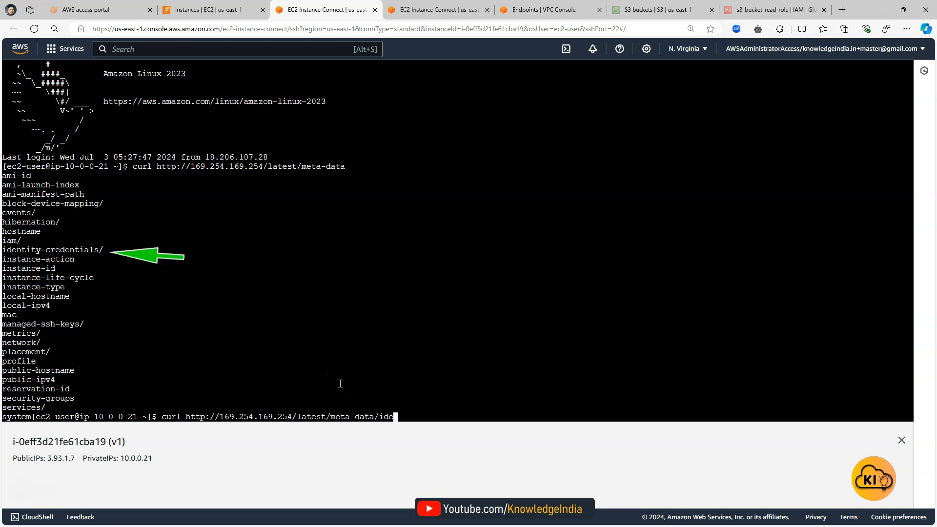
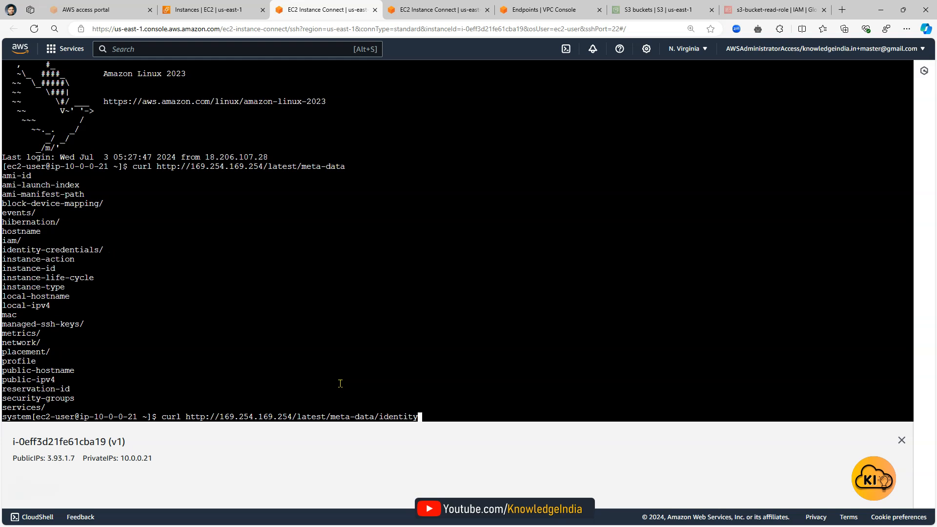
type("-credentials")
key("Return")
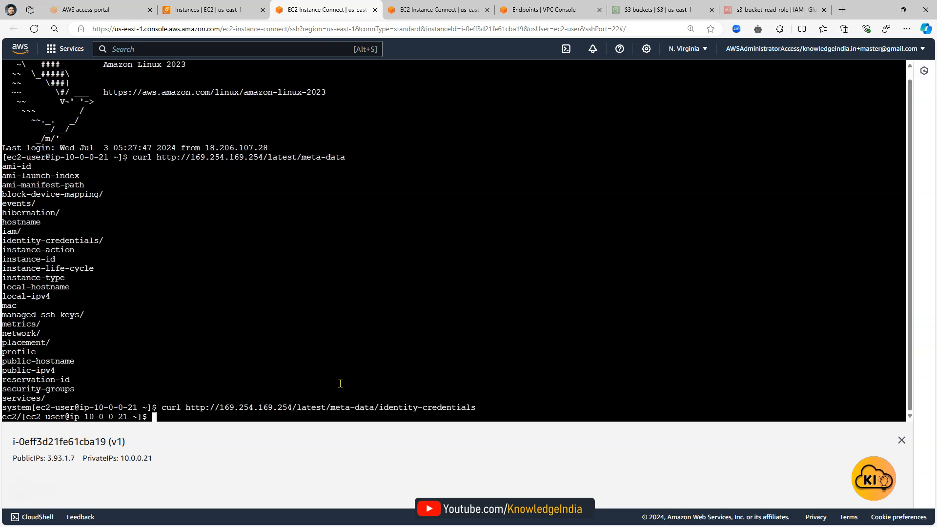
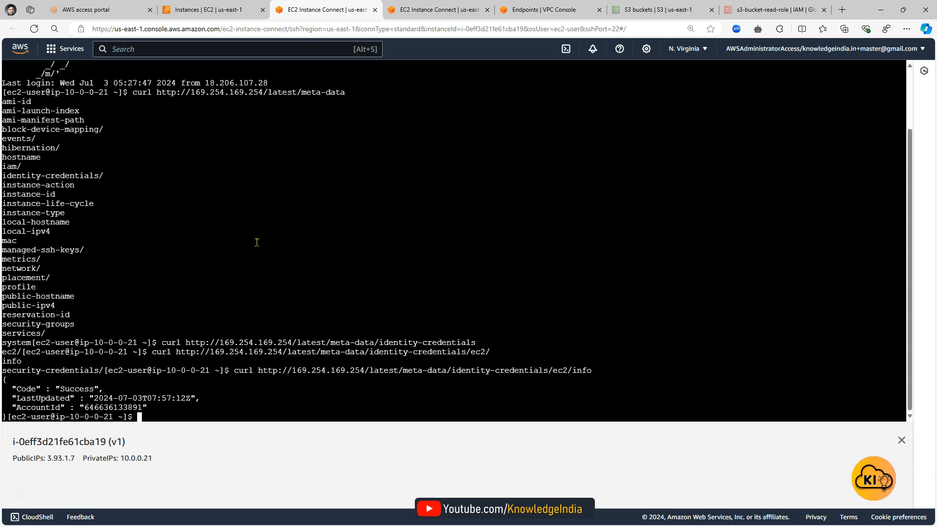
key("Up")
key("BackSpace")
key("BackSpace")
key("BackSpace")
key("BackSpace")
key("BackSpace")
key("BackSpace")
key("BackSpace")
key("BackSpace")
key("BackSpace")
key("BackSpace")
key("BackSpace")
key("BackSpace")
key("BackSpace")
key("BackSpace")
key("BackSpace")
key("BackSpace")
key("BackSpace")
key("BackSpace")
key("BackSpace")
key("BackSpace")
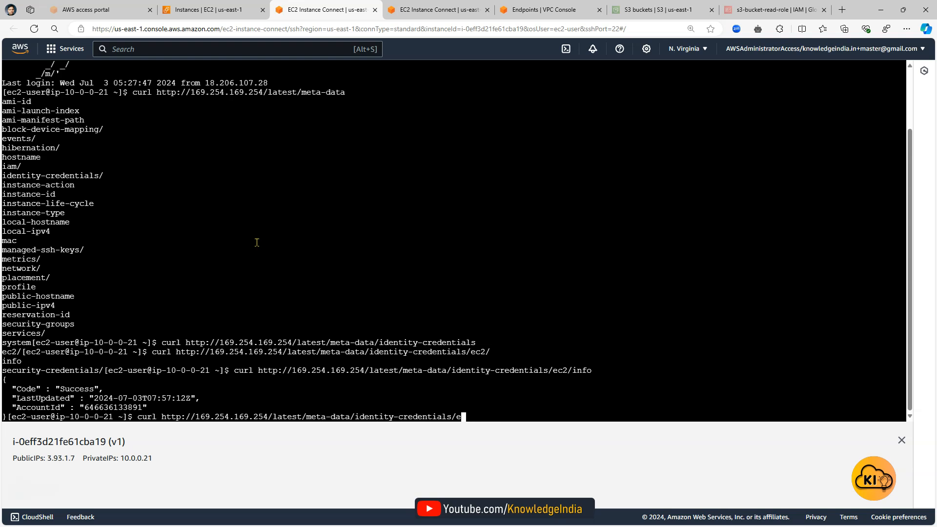
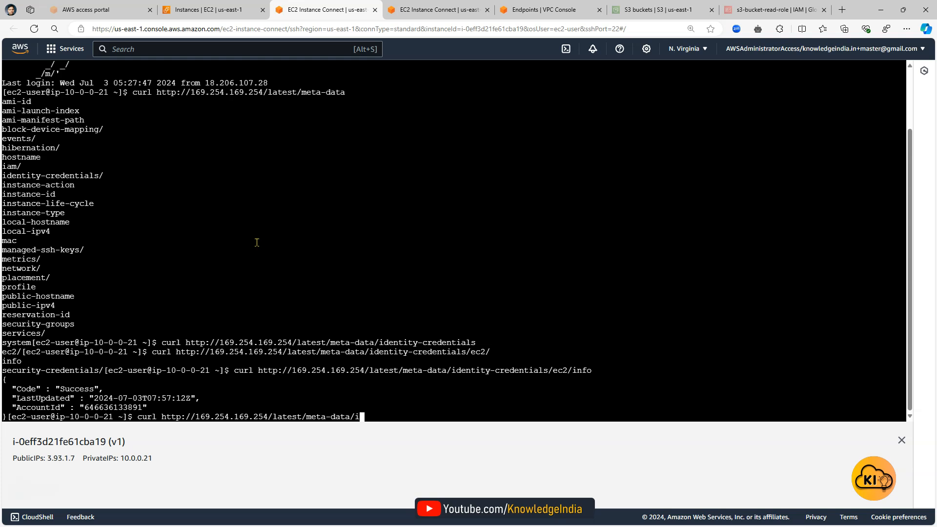
type("am/")
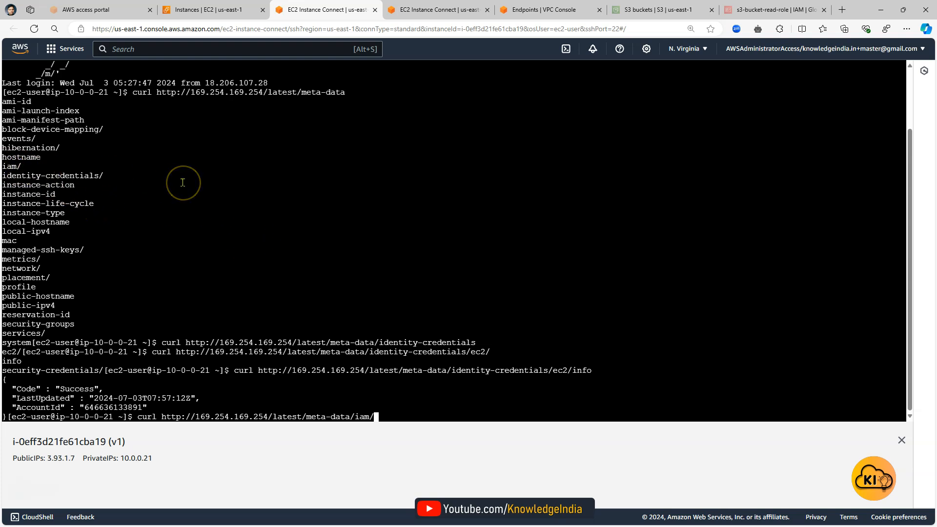
key("Return")
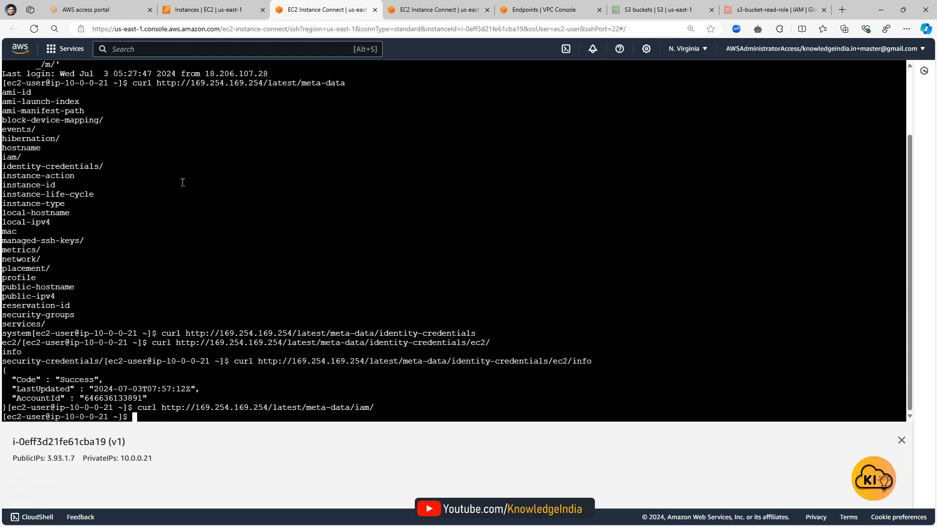
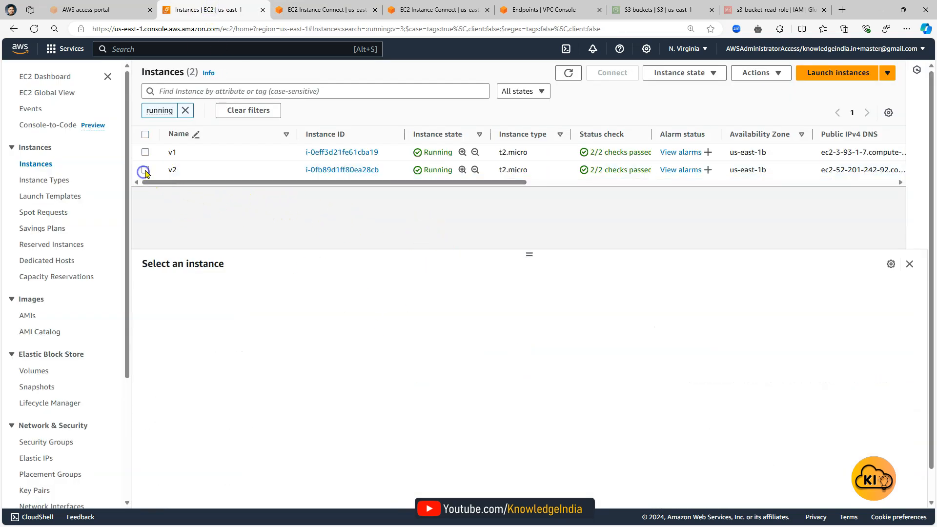
Step: Check the v1 instance's IAM Role and IMDSv2 settings in its EC2 instance details, and return to its terminal
left_click(193, 157)
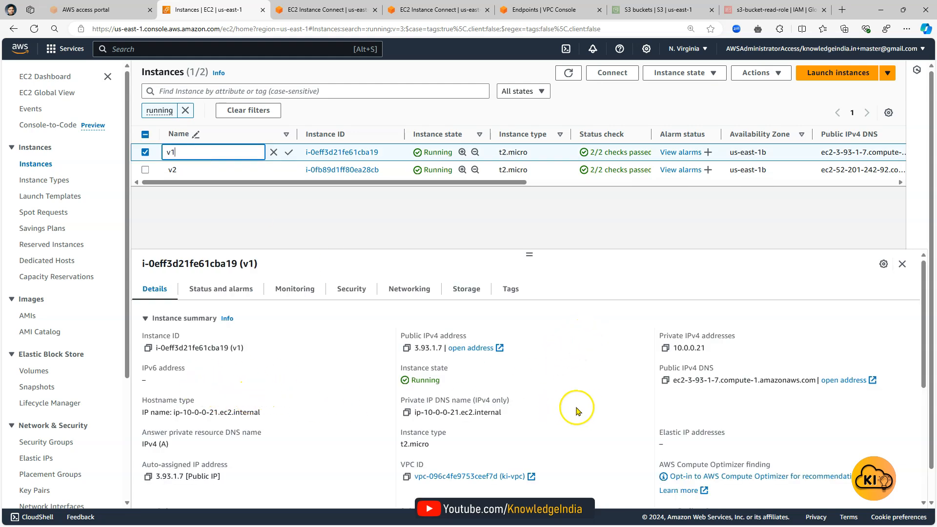
scroll(587, 410, "down", 2)
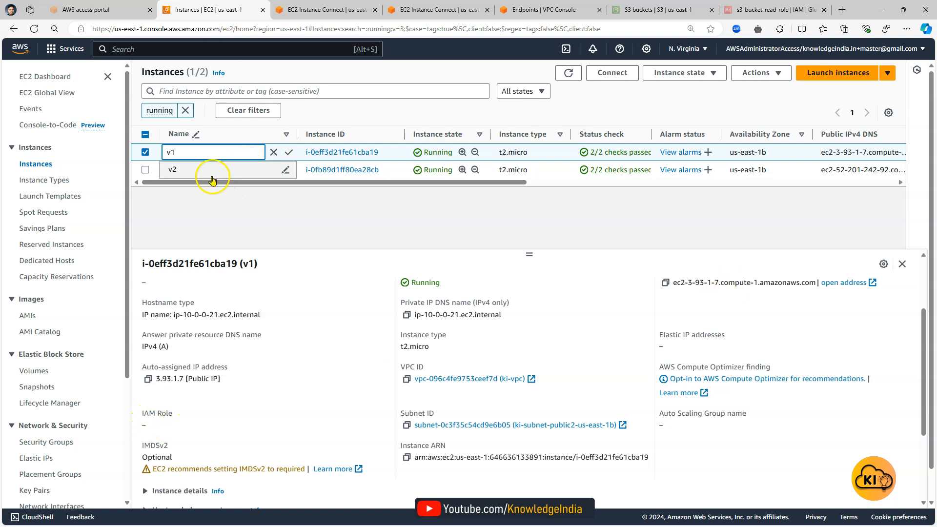
left_click(332, 11)
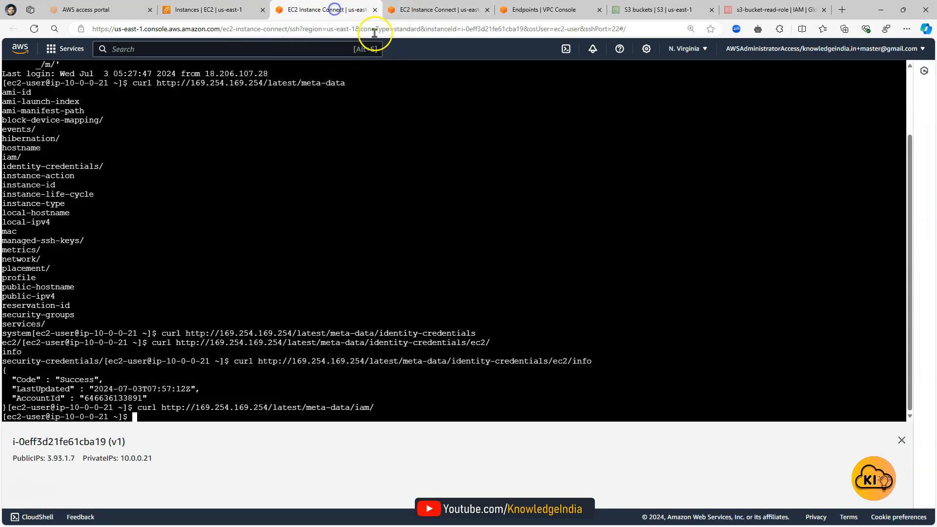
left_click(436, 11)
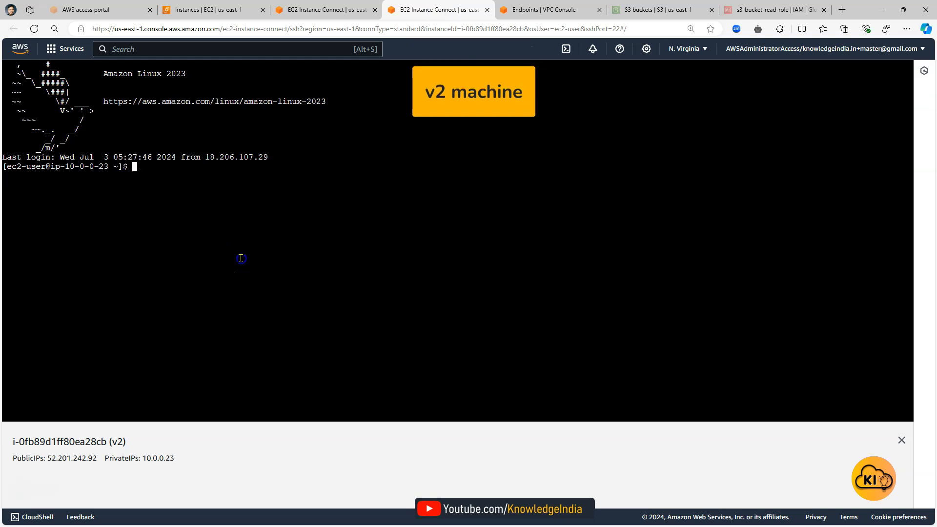
left_click(257, 250)
type("cur")
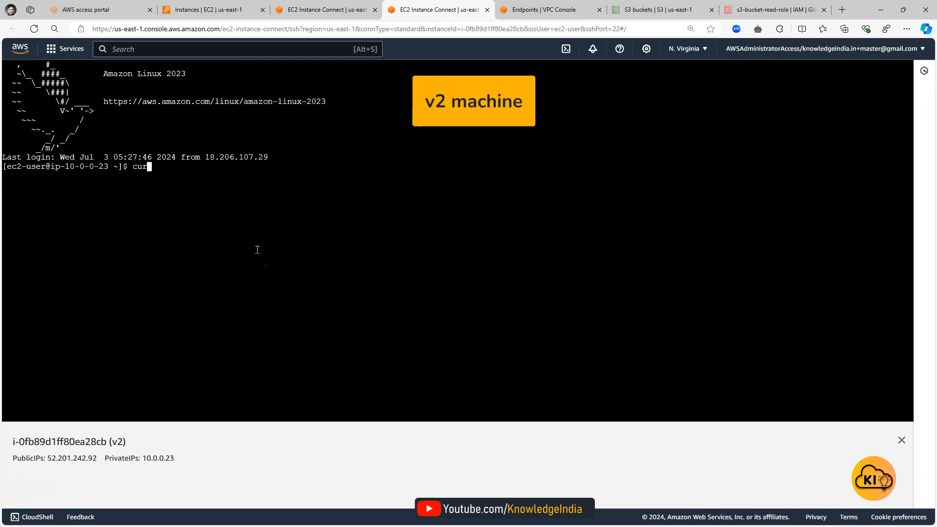
type("l http://168")
key("BackSpace")
type("9.2")
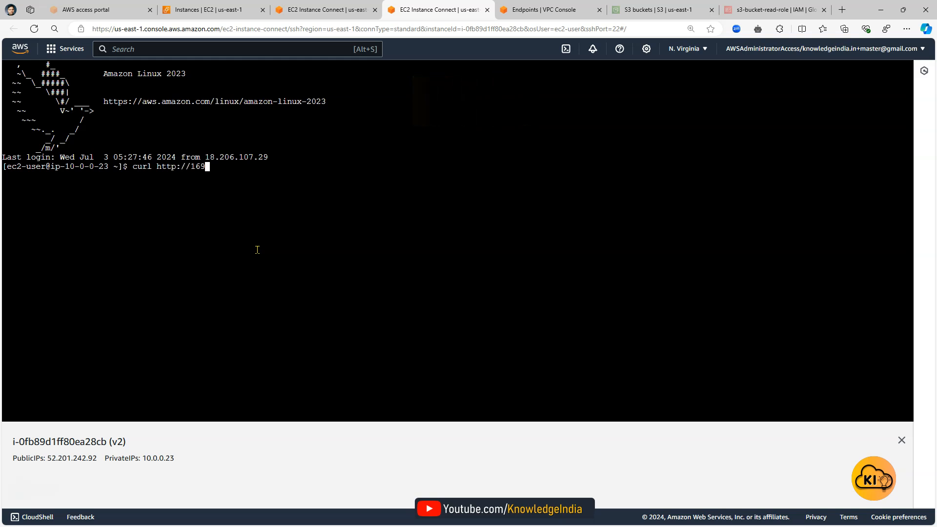
left_click(260, 247)
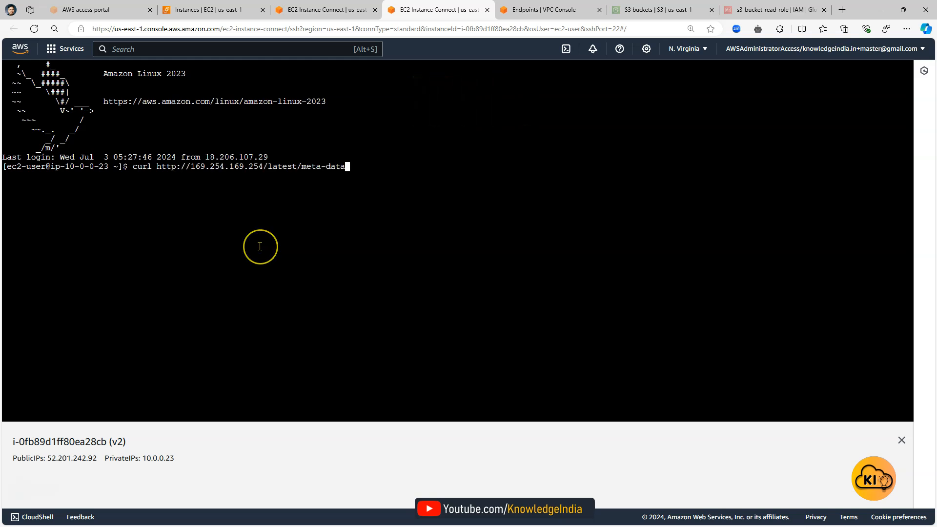
key("Return")
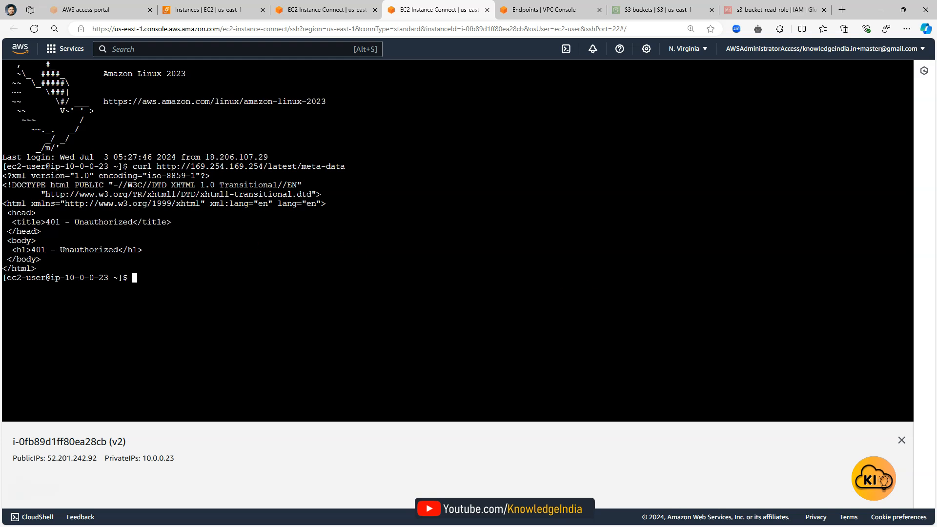
key("alt+Tab")
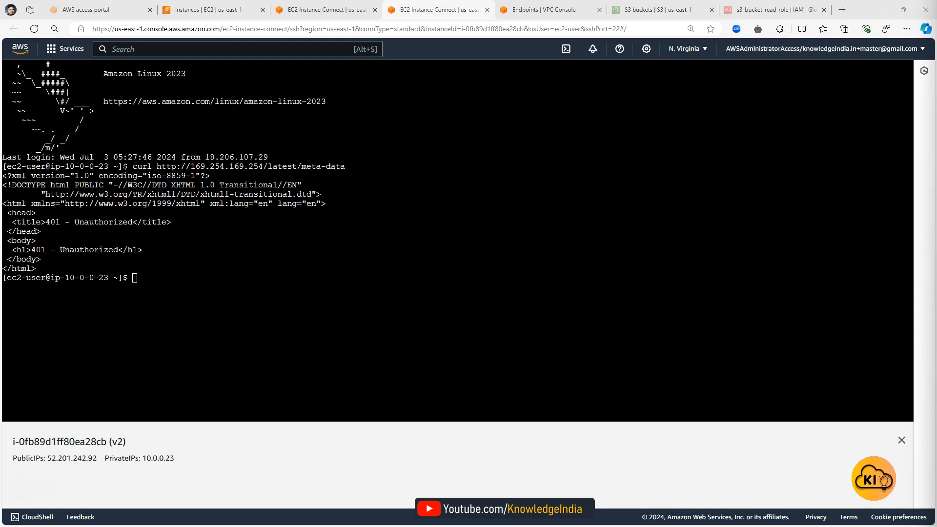
left_click(257, 301)
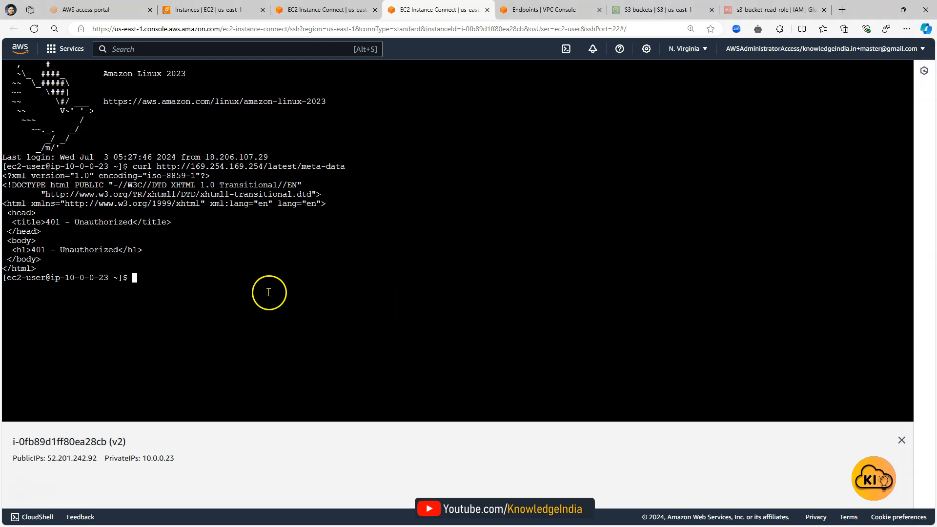
right_click(259, 285)
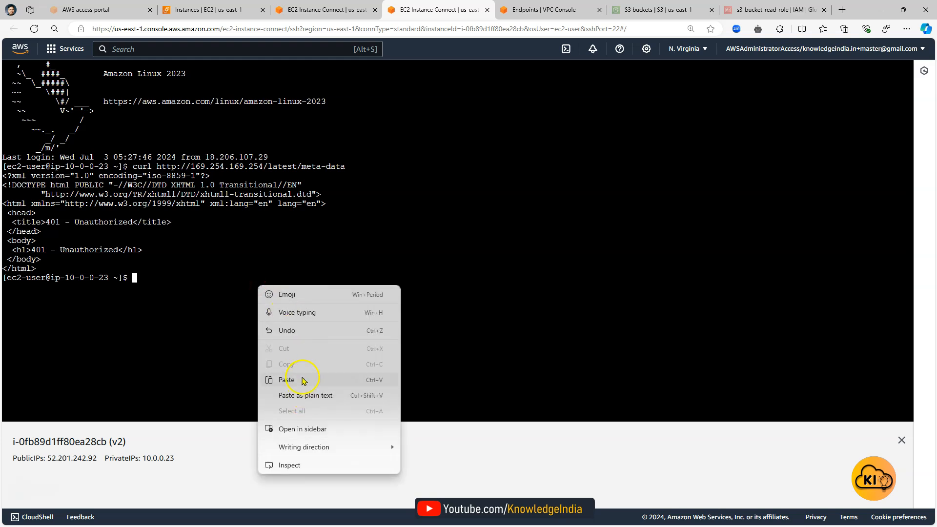
left_click(298, 379)
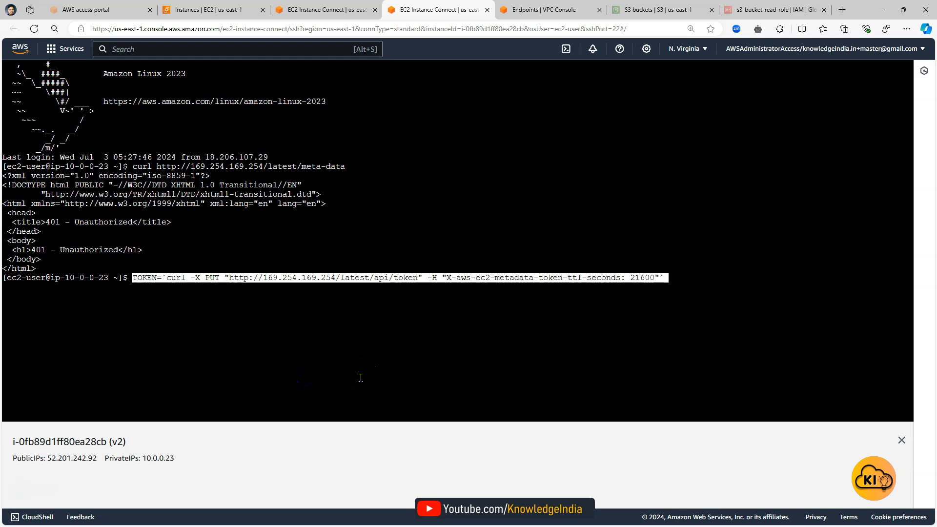
key("Return")
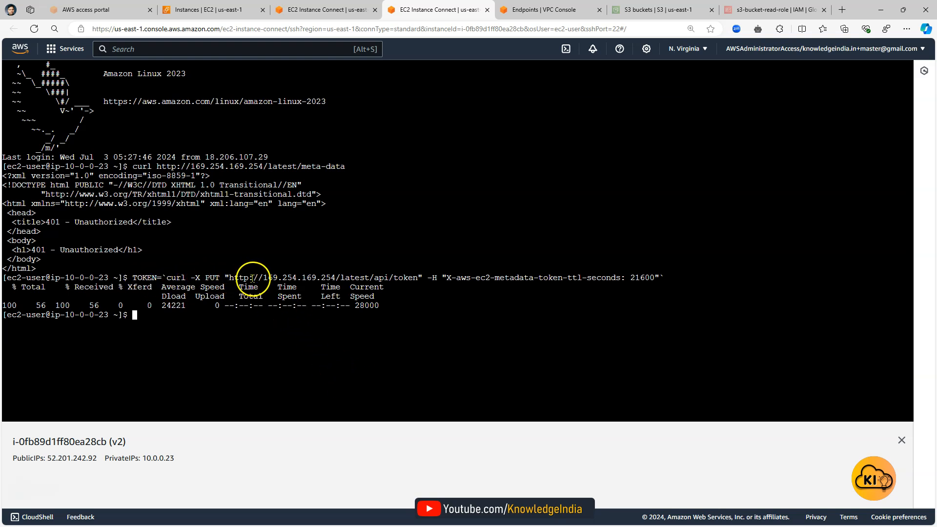
Step: Review the URL and TTL value in the token request, and print the stored token by running echo $TOKEN
left_click_drag(229, 277, 417, 277)
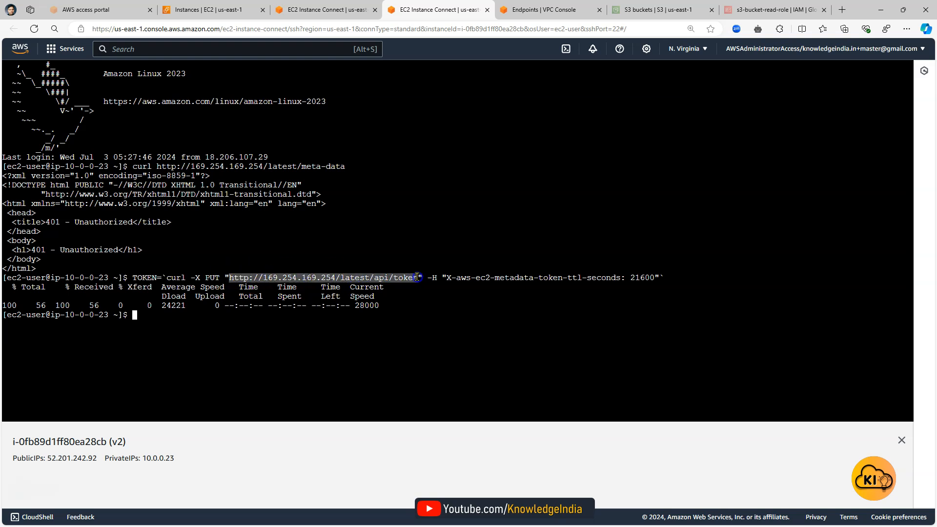
left_click(399, 344)
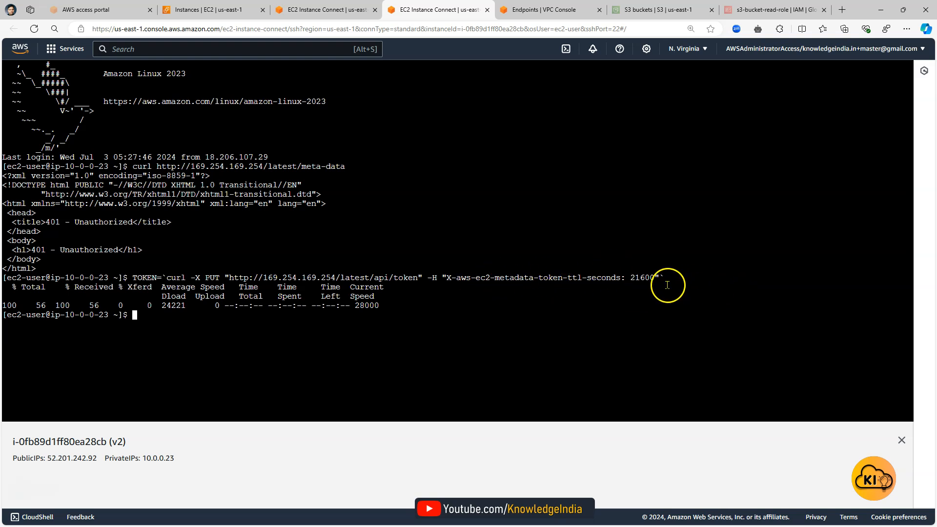
left_click_drag(654, 278, 631, 279)
left_click(698, 313)
left_click(637, 277)
left_click(653, 286)
left_click(277, 339)
type("echo $TOKEN")
key("Return")
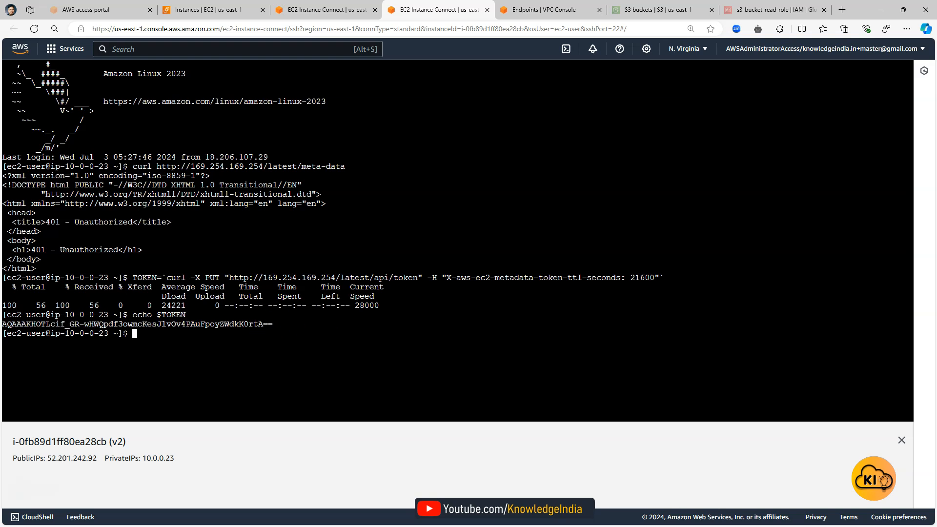
key("alt+Tab")
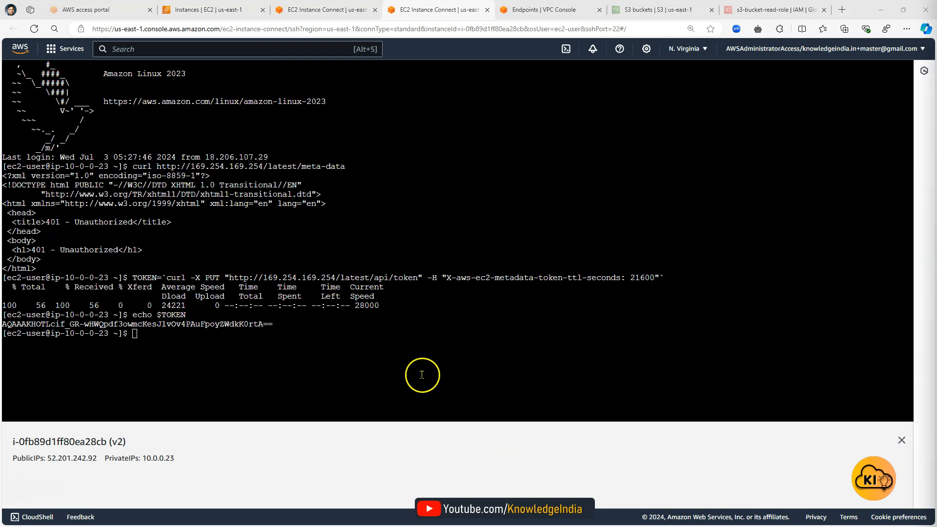
left_click(357, 341)
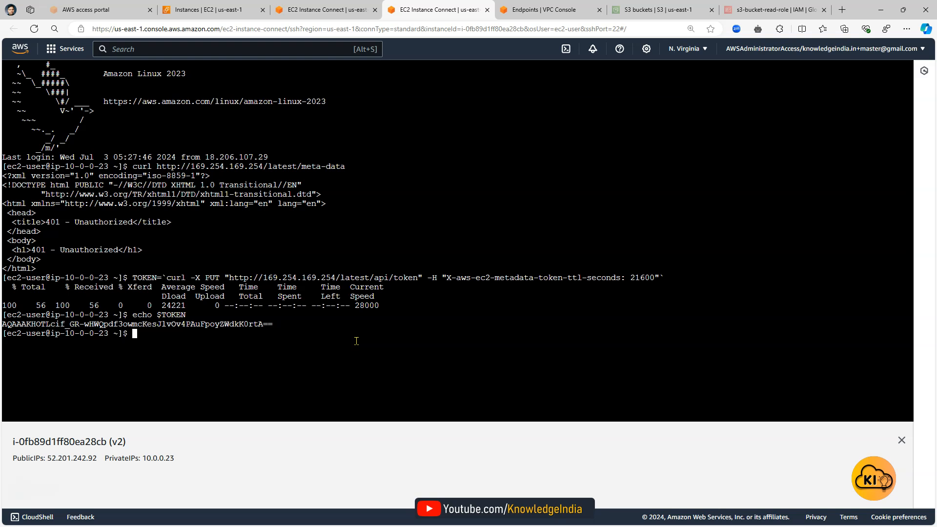
key("ctrl+v")
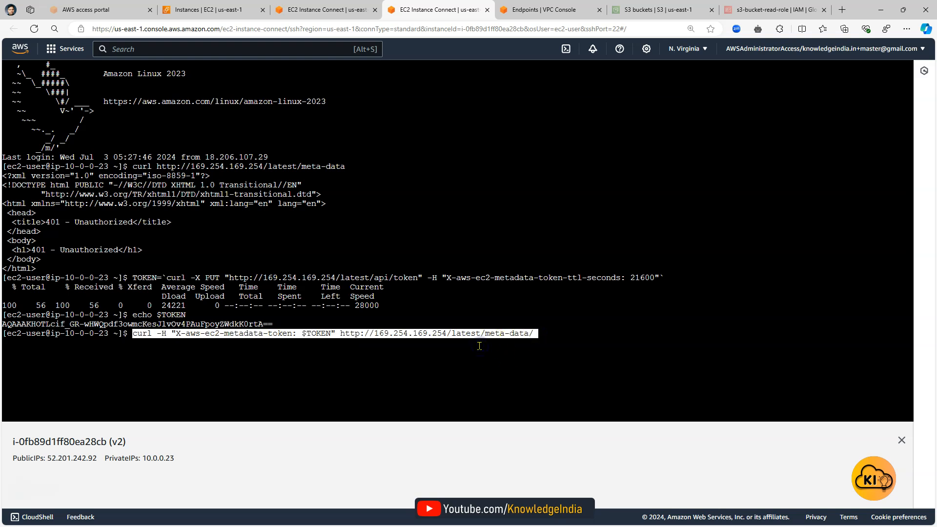
key("Return")
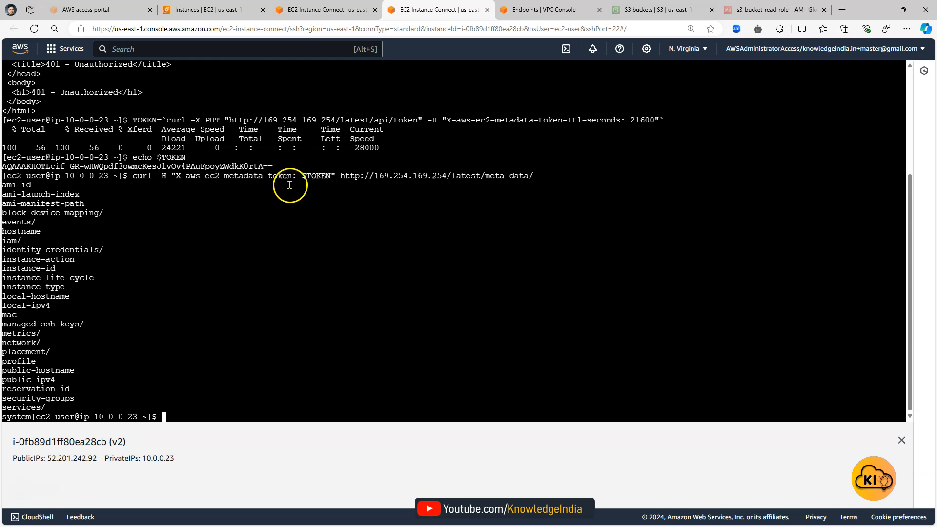
left_click_drag(177, 176, 292, 176)
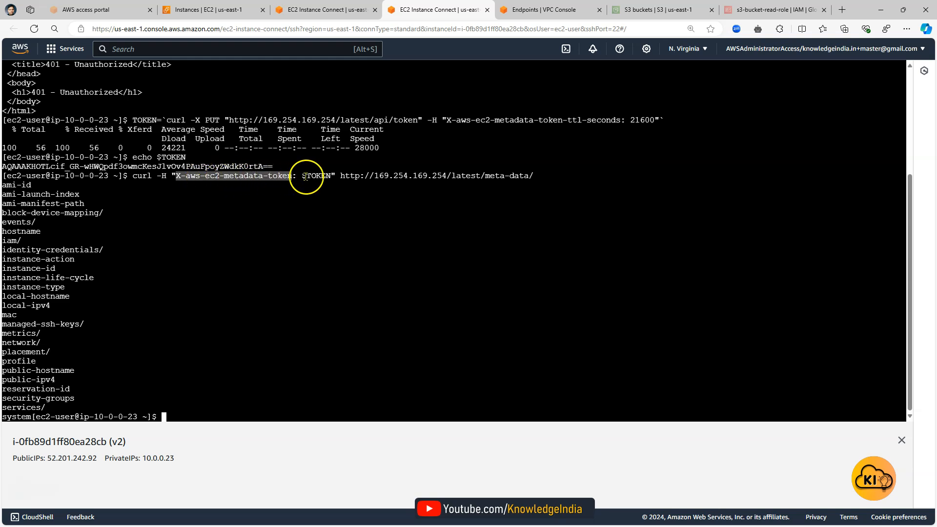
left_click(306, 179)
double_click(307, 178)
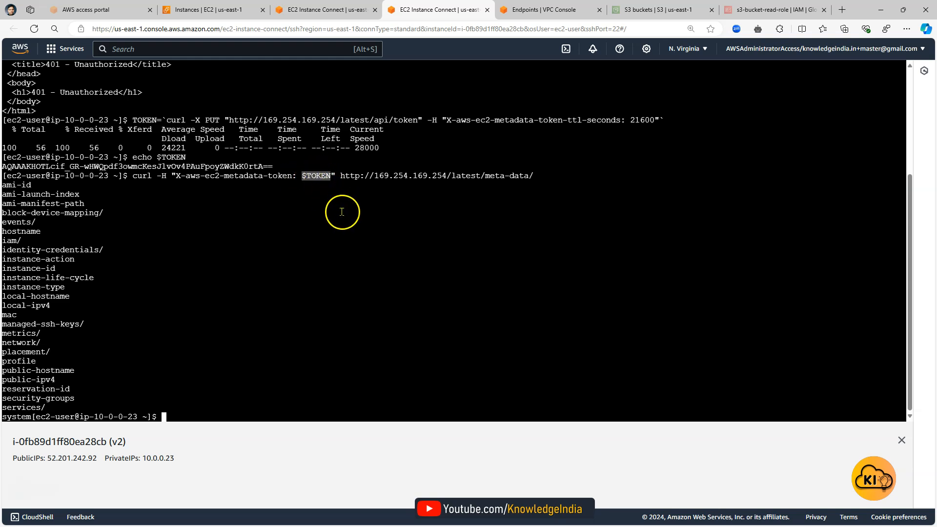
left_click_drag(341, 176, 543, 176)
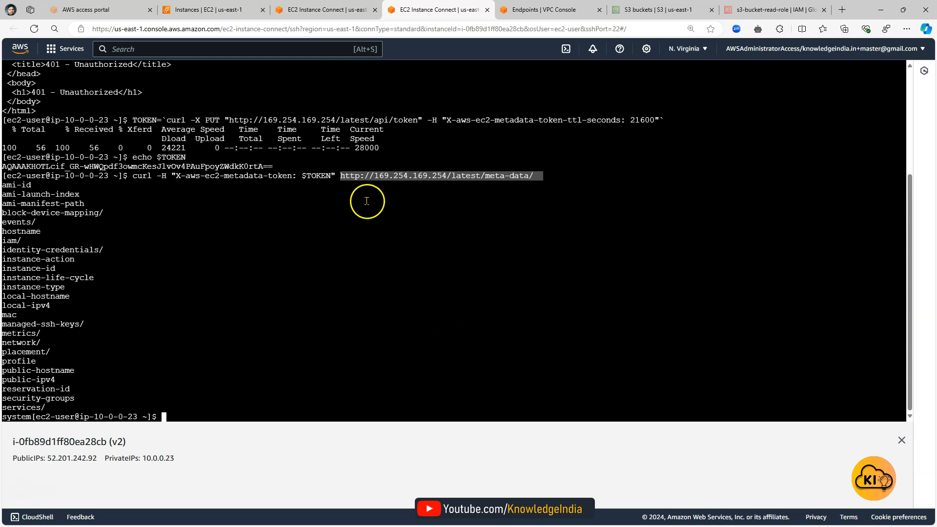
left_click(219, 404)
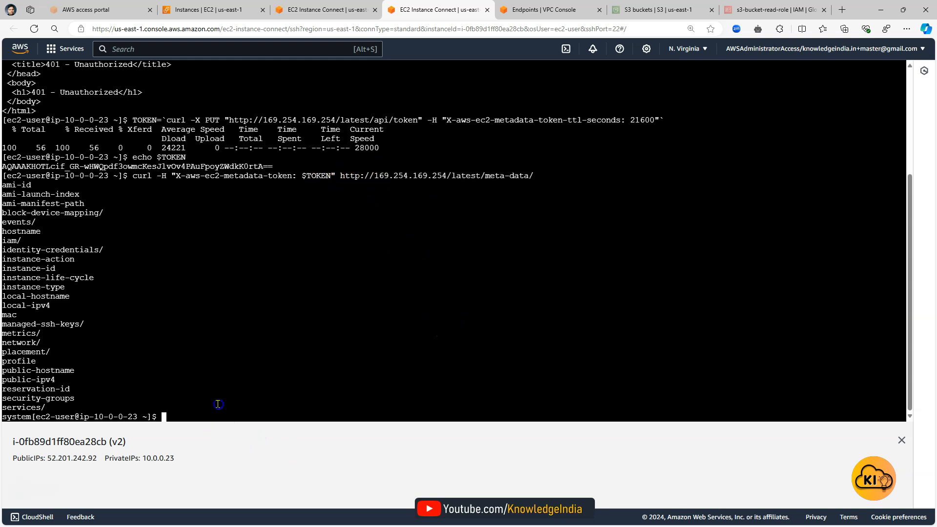
key("Up")
key("Up")
key("Up")
key("Up")
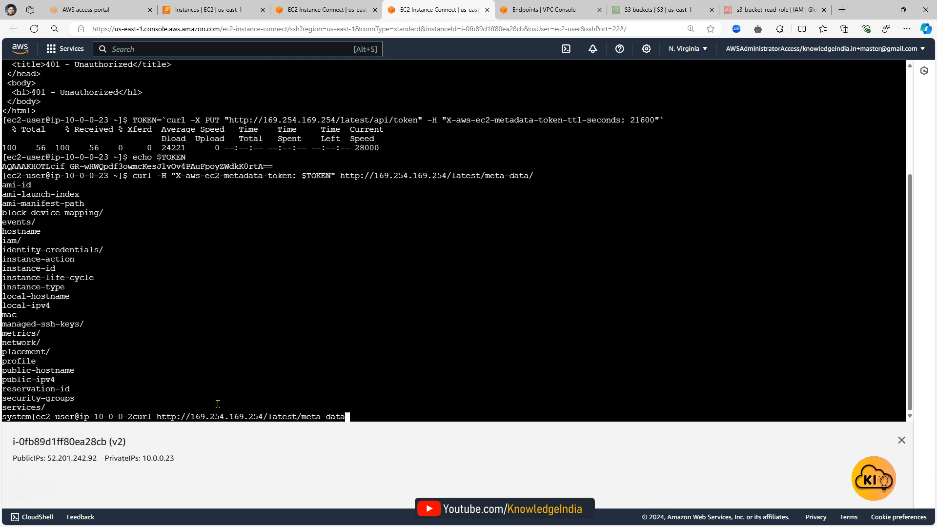
key("Return")
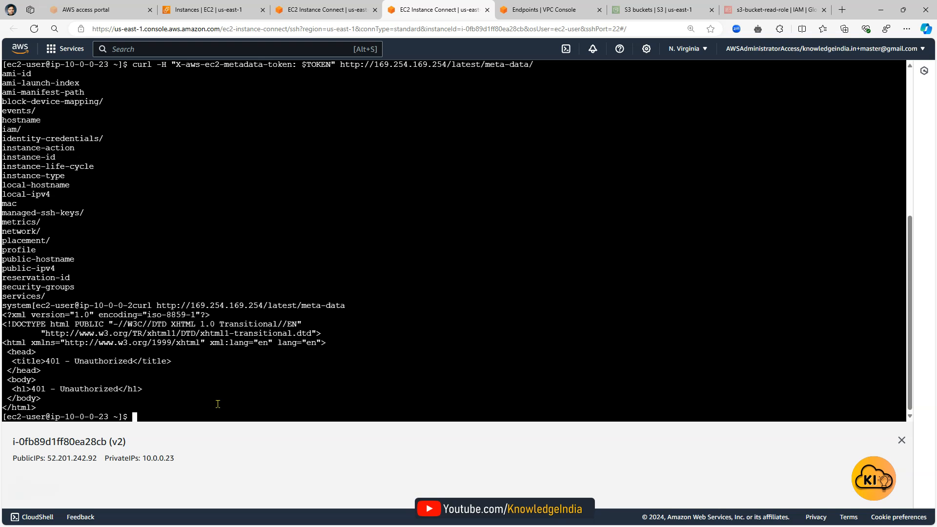
Step: Repeat the v2 metadata listing with the X-aws-ec2-metadata-token: $TOKEN header
key("Up")
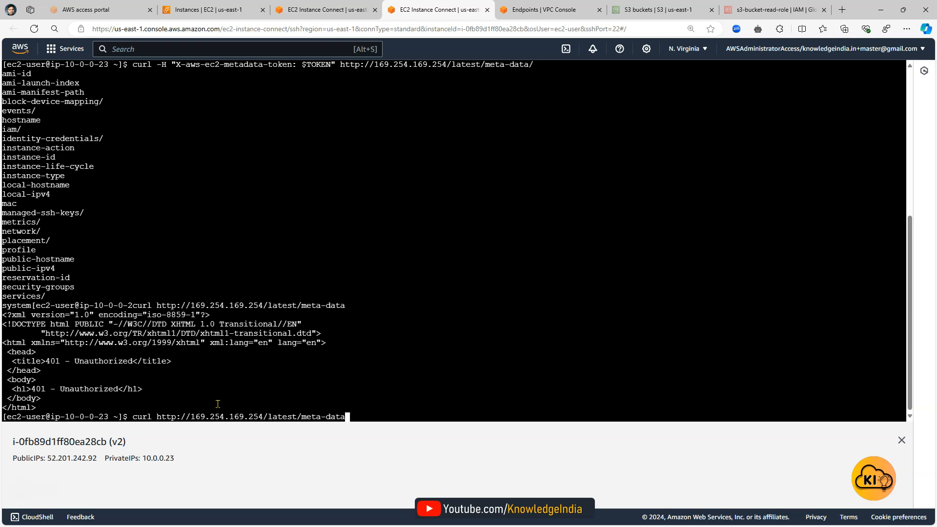
key("Up")
key("Return")
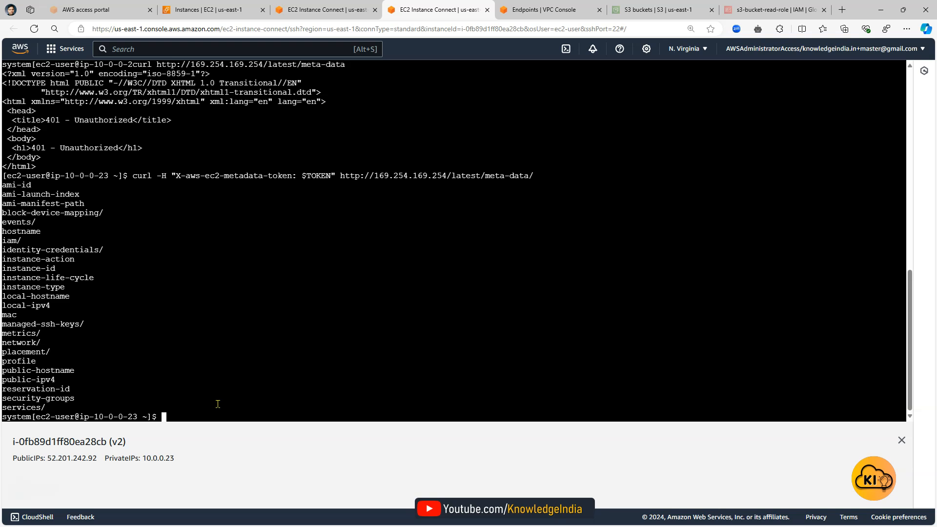
key("Up")
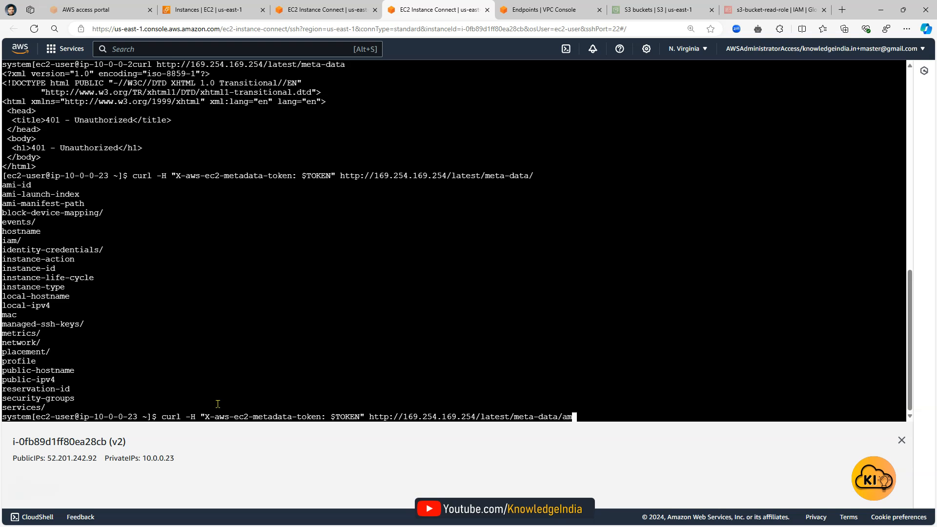
type("ami-id")
key("Return")
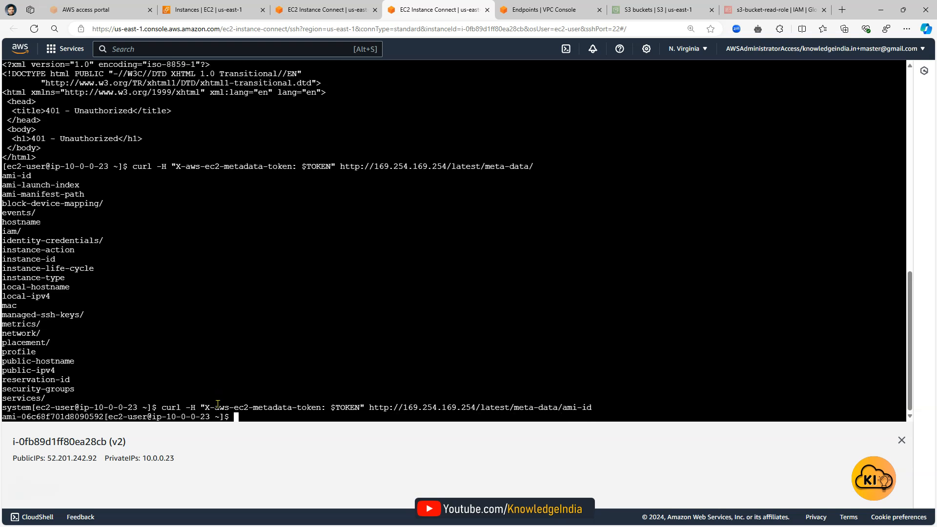
Step: Attach the IAM role s3-bucket-read-role to the v1 instance from the EC2 instances list
left_click(67, 416)
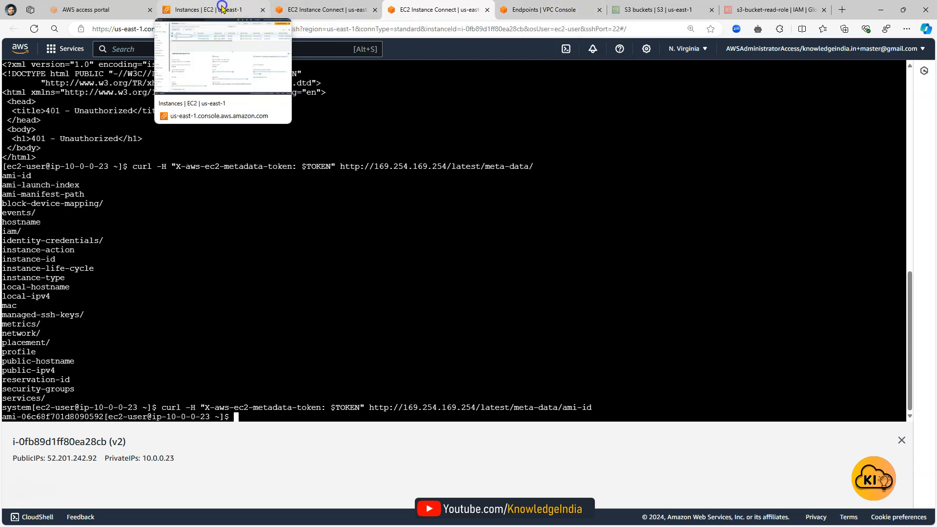
left_click(222, 8)
left_click(759, 78)
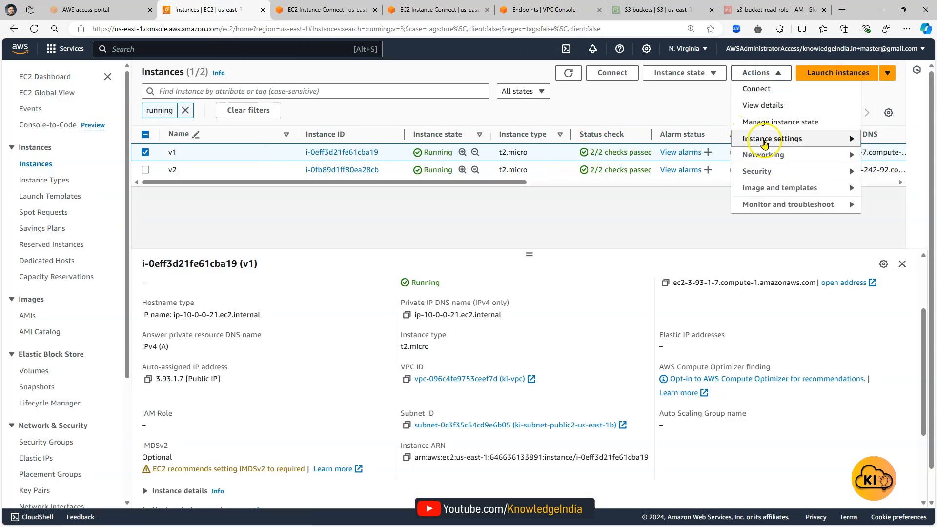
left_click(766, 143)
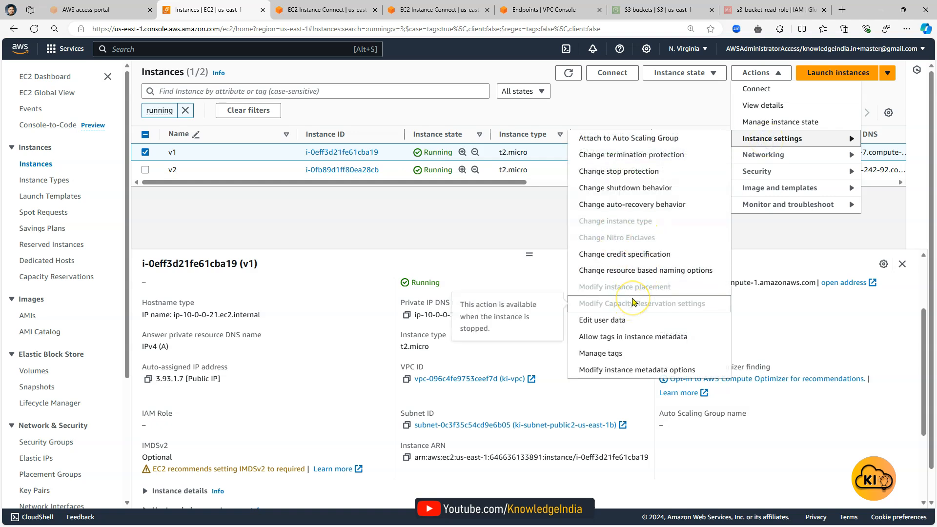
left_click(757, 170)
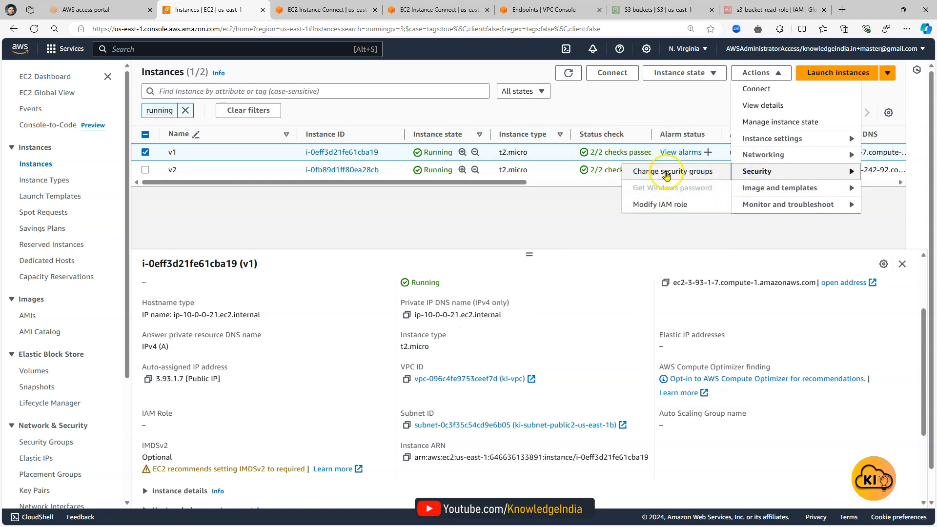
left_click(653, 204)
left_click(312, 219)
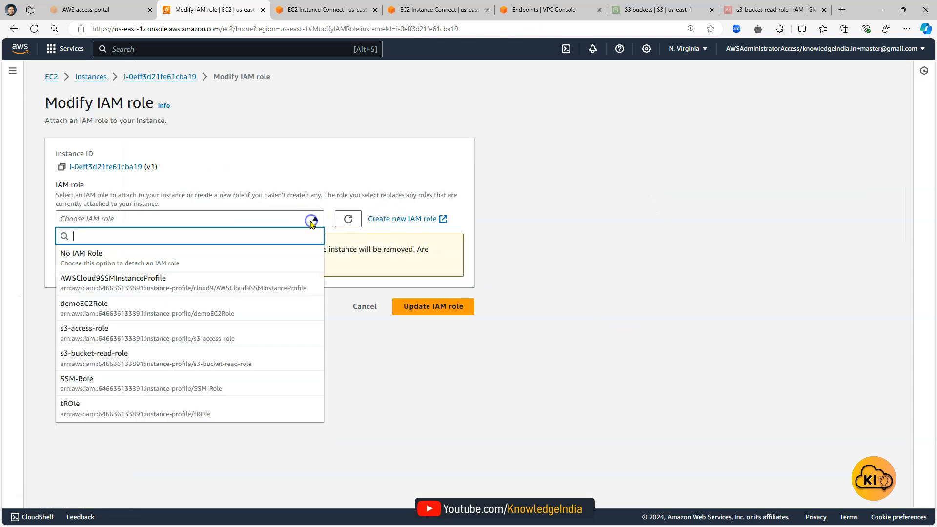
type("s3")
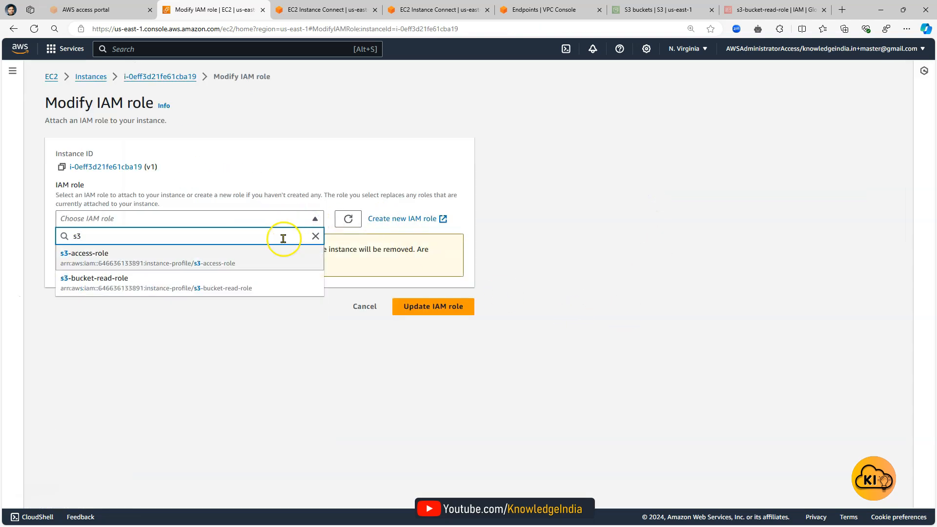
left_click(137, 282)
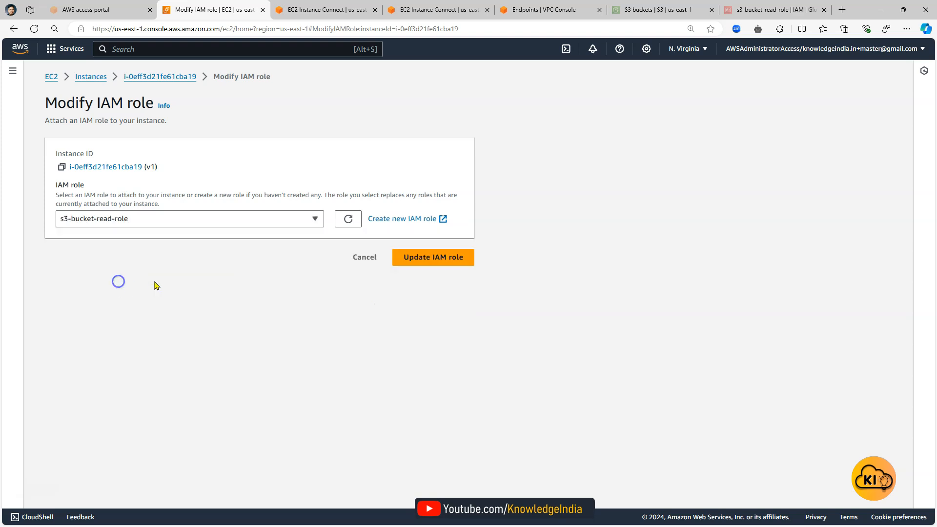
left_click(435, 260)
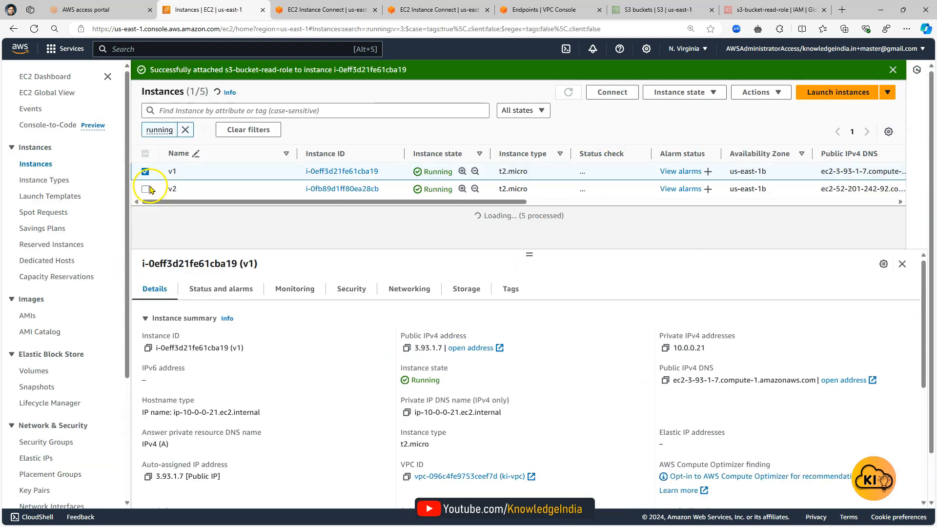
Step: Select only the v2 instance in the EC2 instances list
left_click(145, 189)
left_click(145, 171)
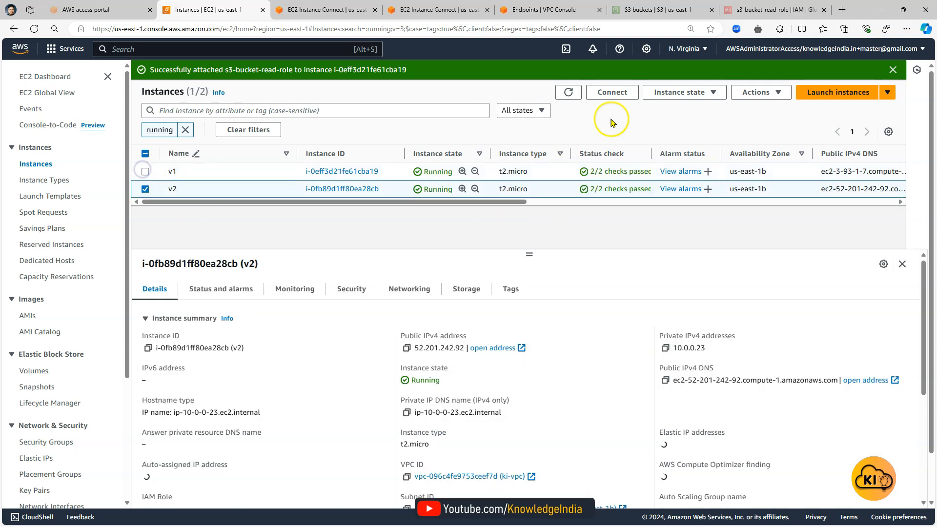
left_click(773, 92)
left_click(770, 191)
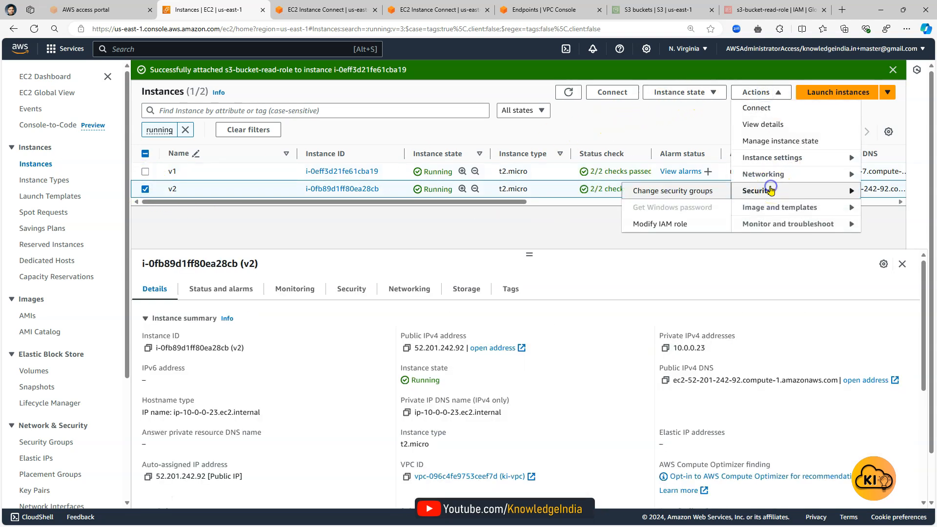
left_click(662, 191)
left_click(407, 423)
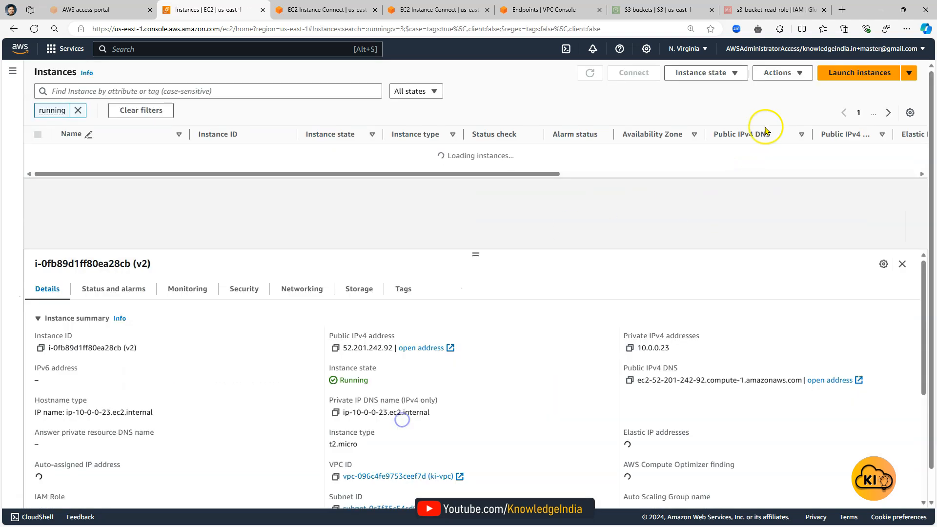
Step: Attach the IAM role s3-bucket-read-role to the v2 instance and check the IAM Role entry in its refreshed details
left_click(756, 73)
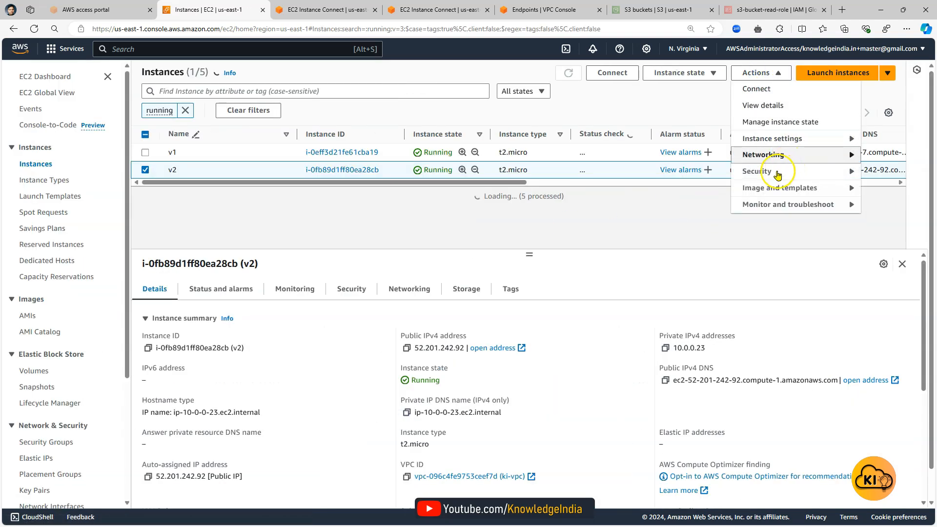
mouse_move(761, 171)
left_click(675, 205)
left_click(239, 217)
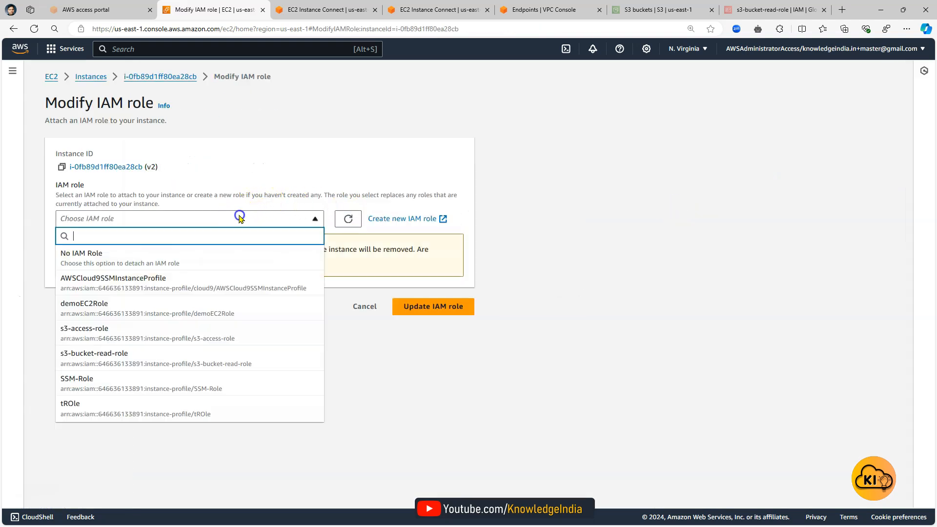
type("s3")
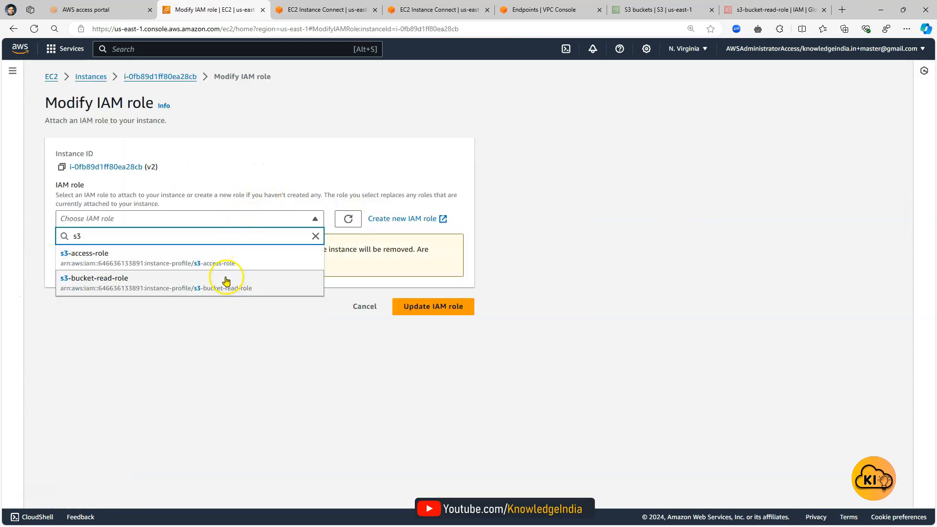
left_click(226, 278)
left_click(435, 256)
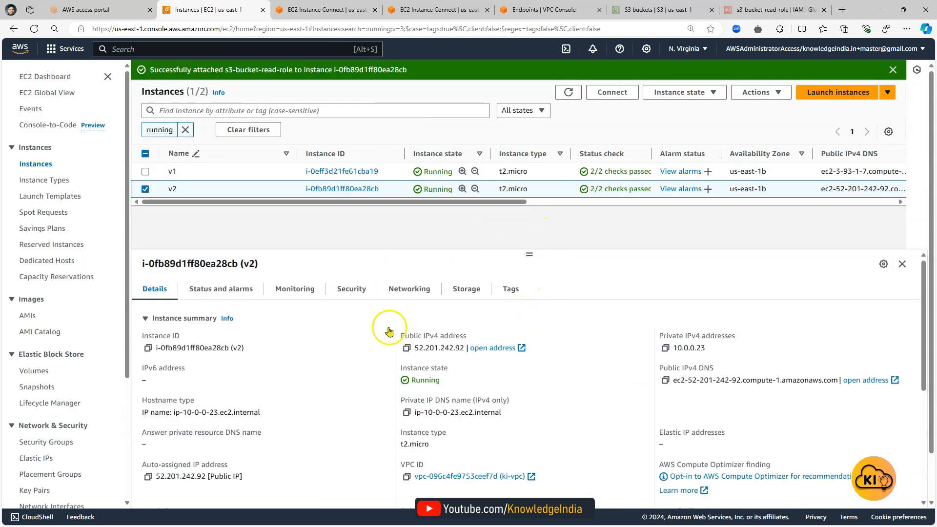
left_click(569, 95)
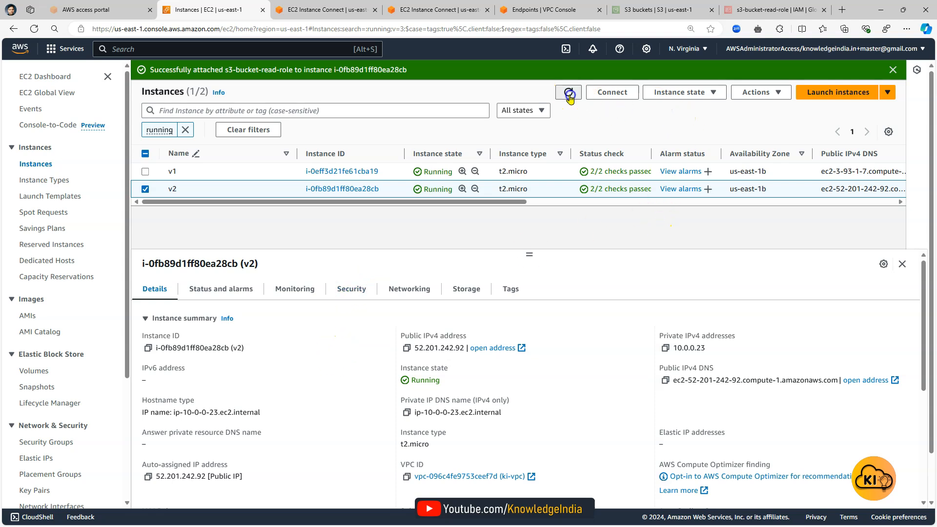
scroll(220, 424, "down", 2)
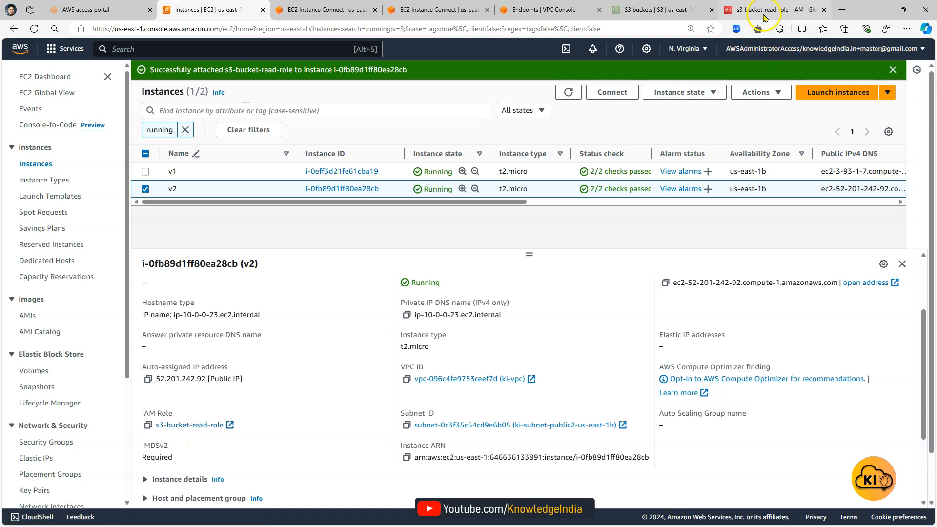
Step: Switch to the s3-bucket-read-role page in IAM, dismiss the old notification and reload the page
left_click(764, 18)
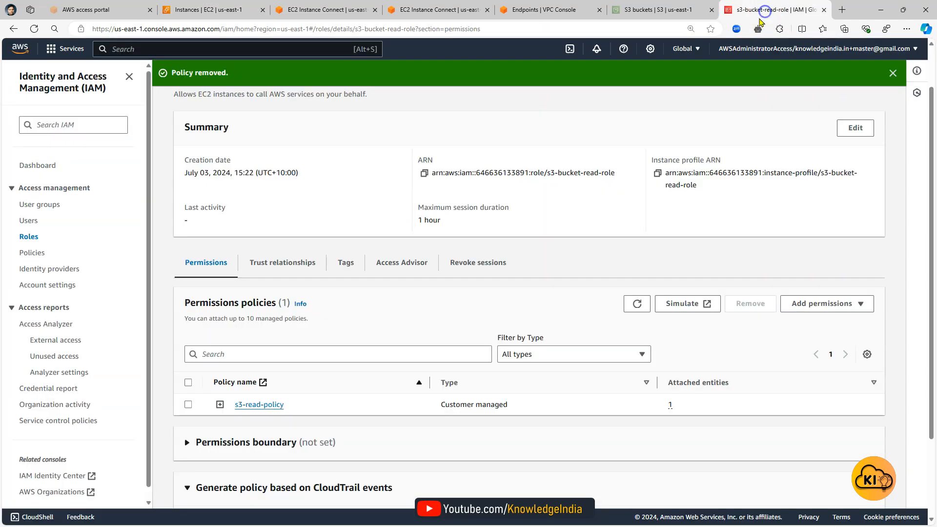
left_click(892, 73)
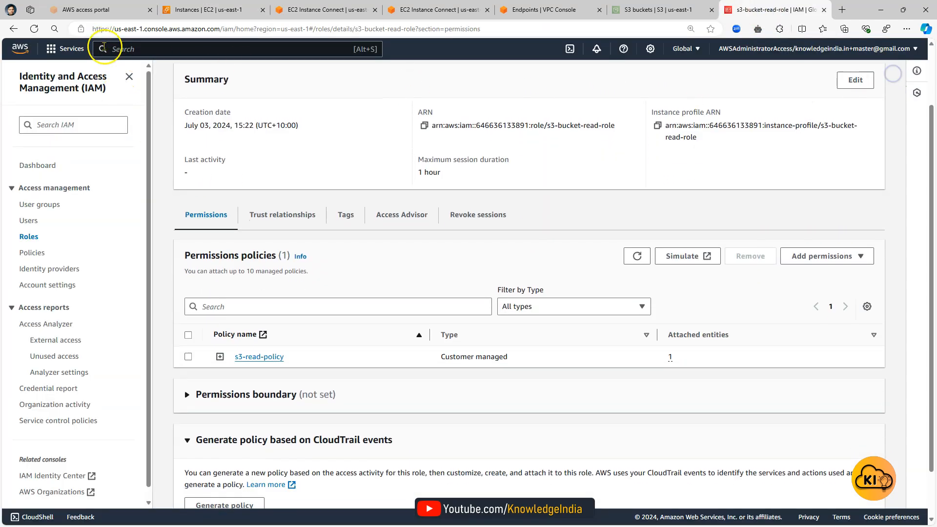
left_click(35, 30)
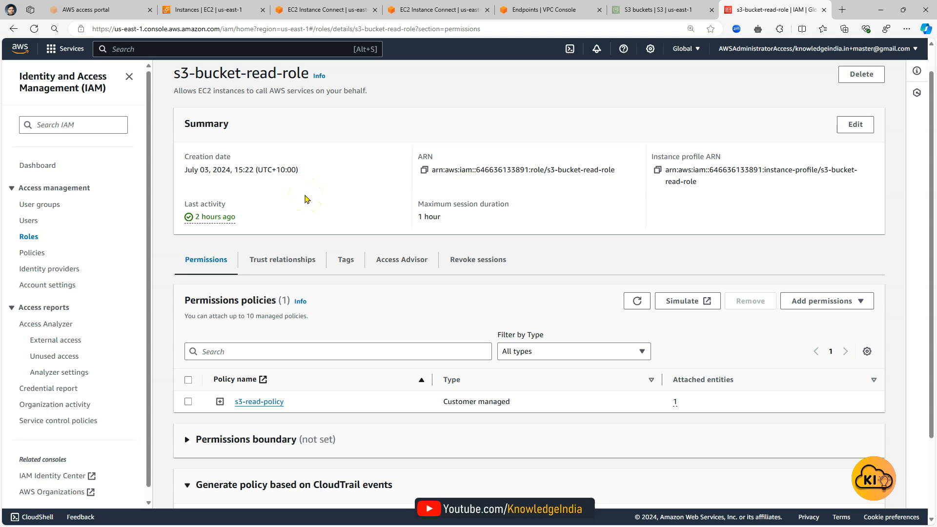
Step: Expand s3-read-policy, examine its allowed S3 actions and bucket resource, and collapse the policy again
left_click(220, 402)
scroll(401, 388, "down", 3)
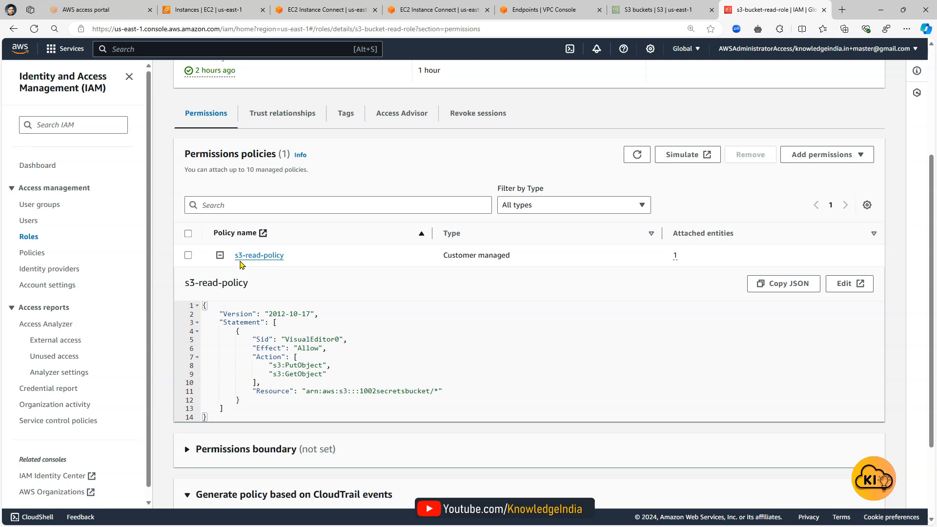
left_click_drag(365, 390, 390, 390)
left_click(508, 364)
scroll(351, 356, "down", 2)
left_click_drag(281, 269, 324, 279)
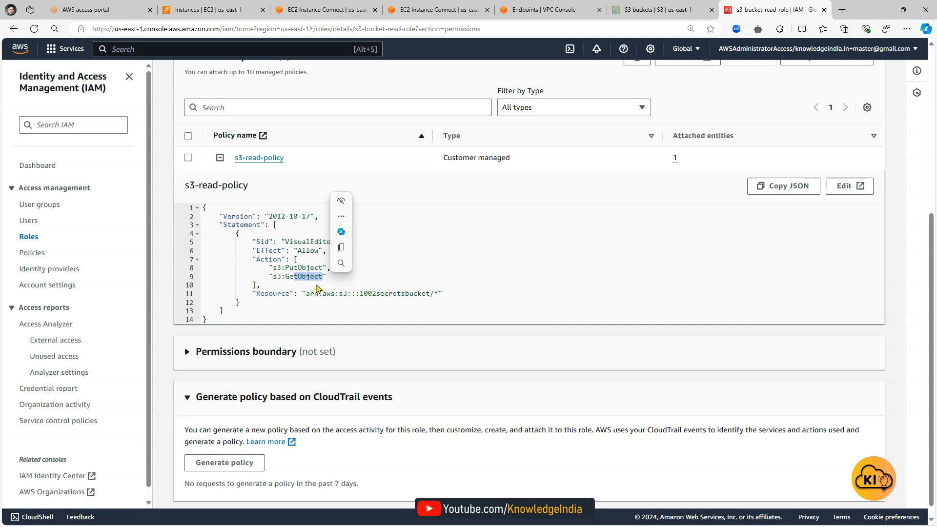
left_click(482, 295)
left_click_drag(360, 293, 367, 292)
left_click_drag(430, 293, 431, 293)
left_click(500, 305)
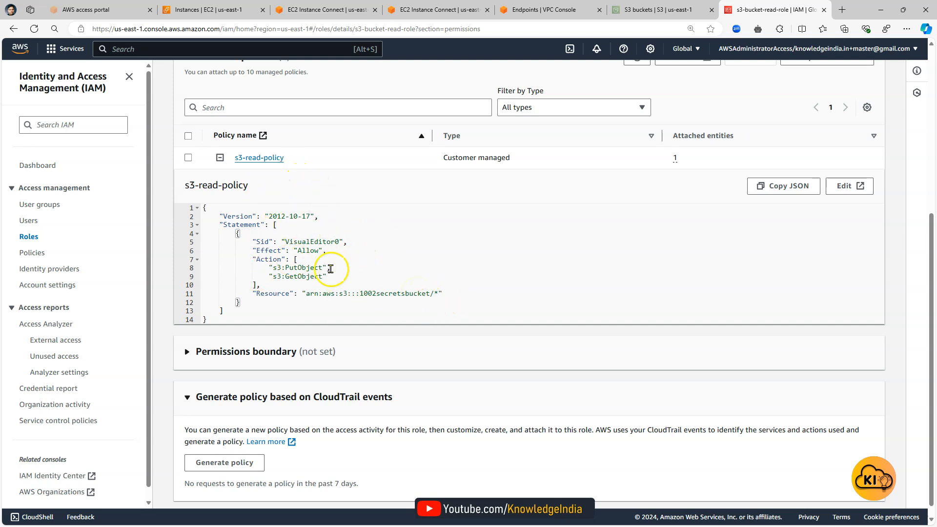
scroll(345, 255, "up", 5)
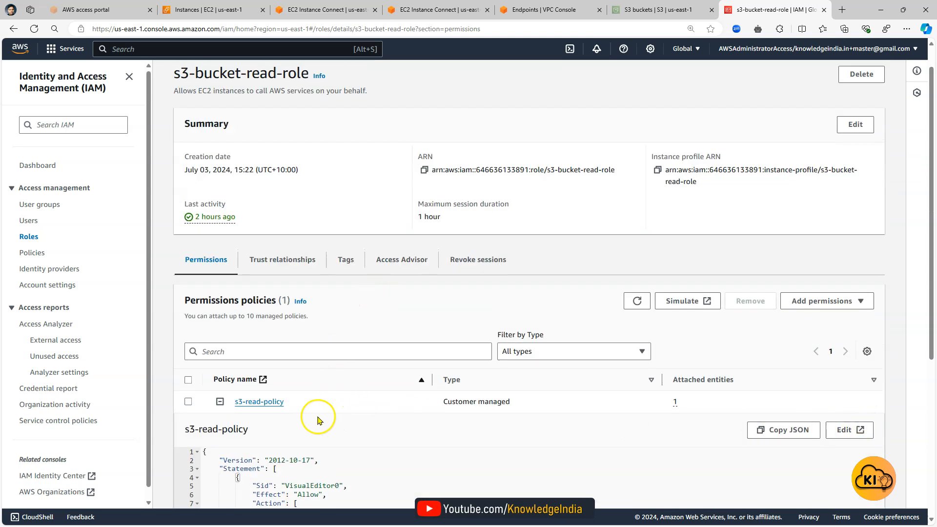
left_click(220, 401)
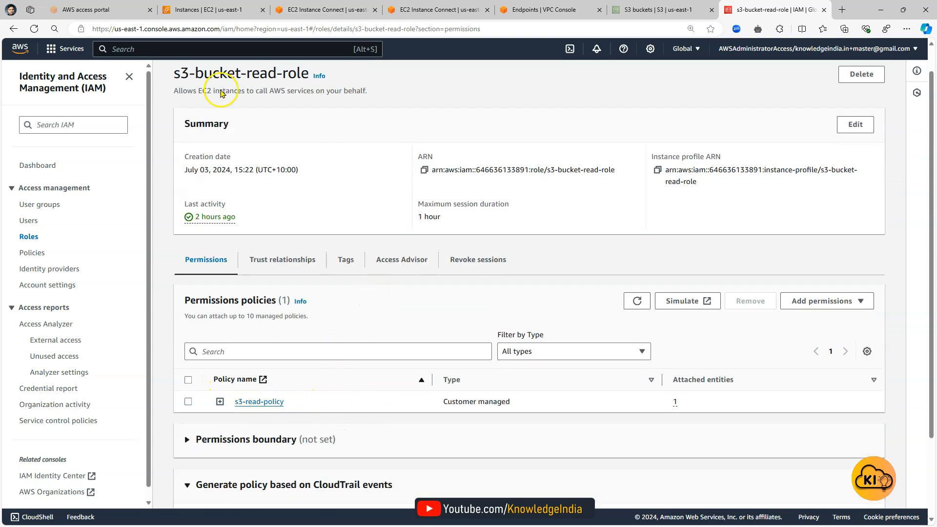
scroll(228, 101, "up", 1)
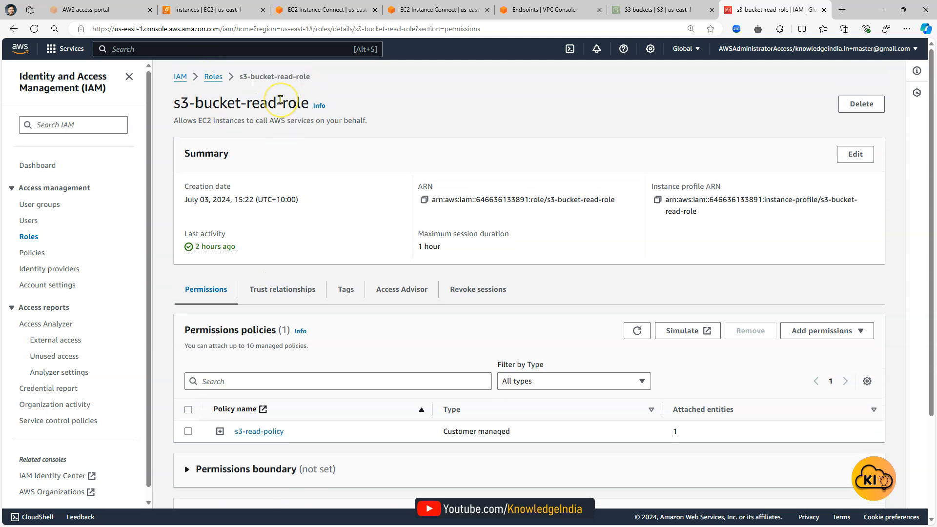
left_click(326, 10)
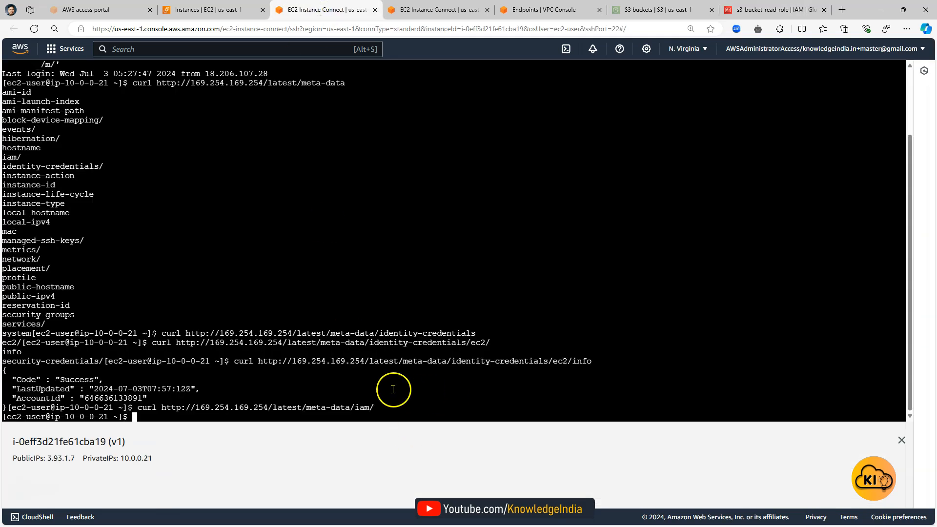
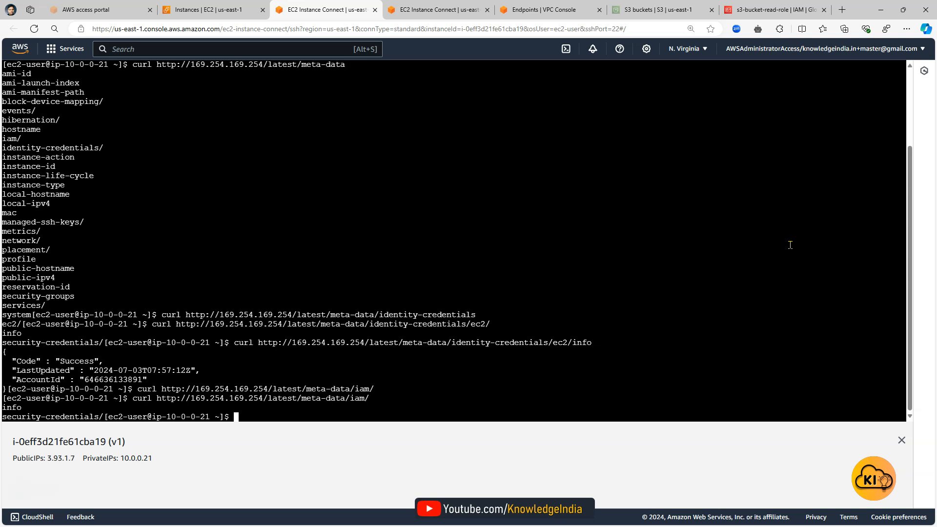
key("Up")
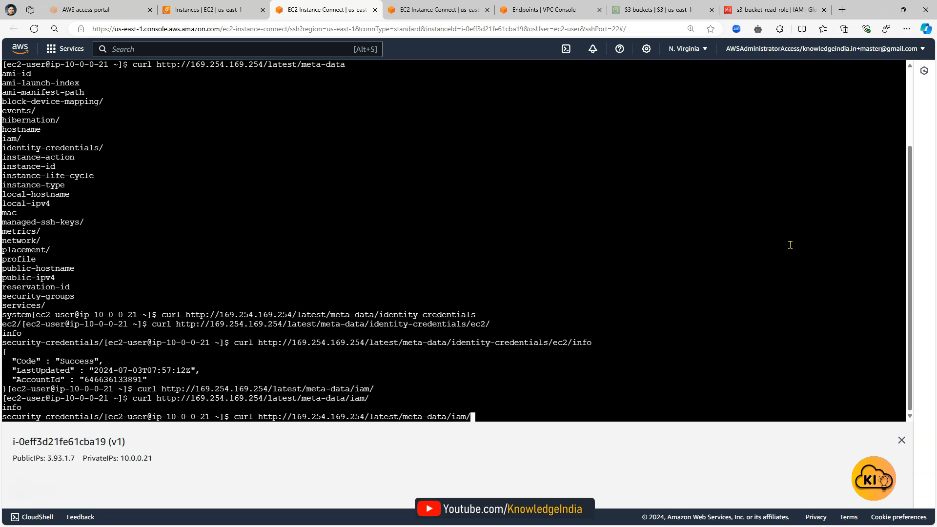
key("Return")
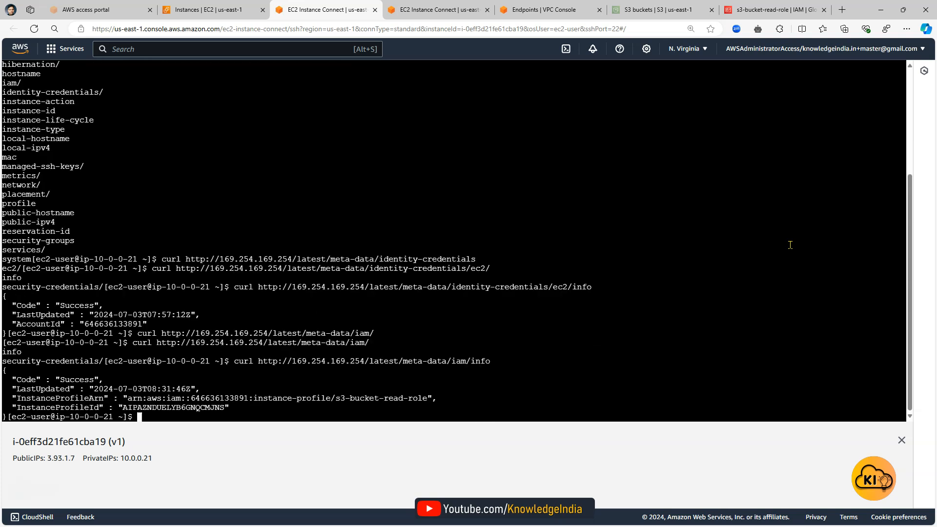
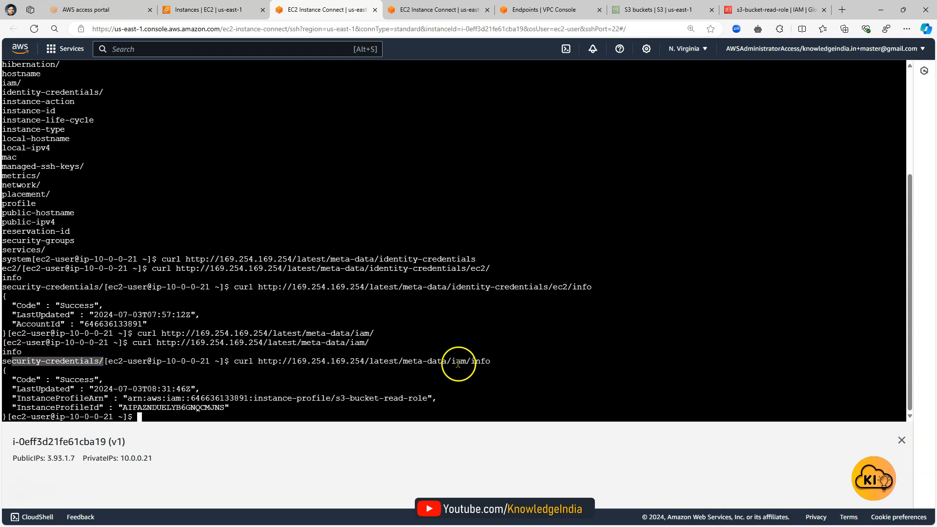
Step: Review the iam/info path in the command and the instance profile and role name in the returned InstanceProfileArn
left_click_drag(490, 361, 457, 361)
left_click(453, 361)
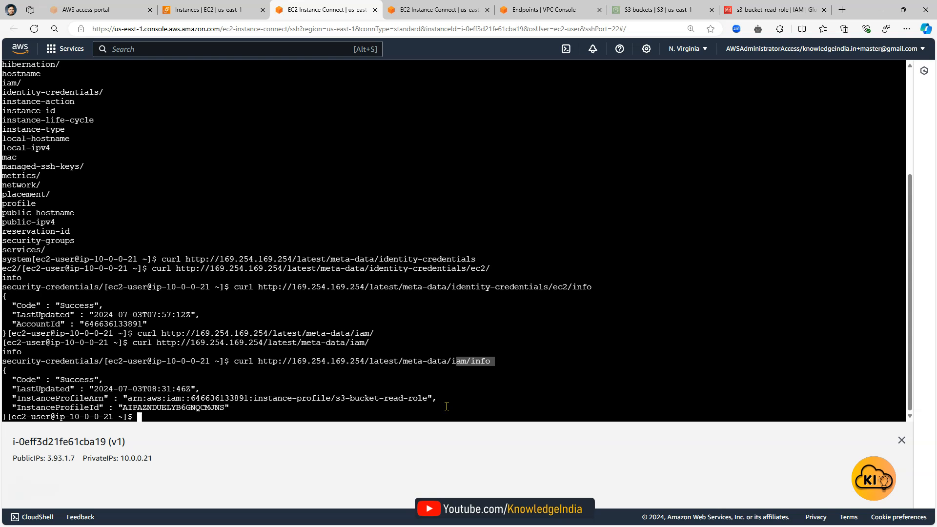
left_click(447, 406)
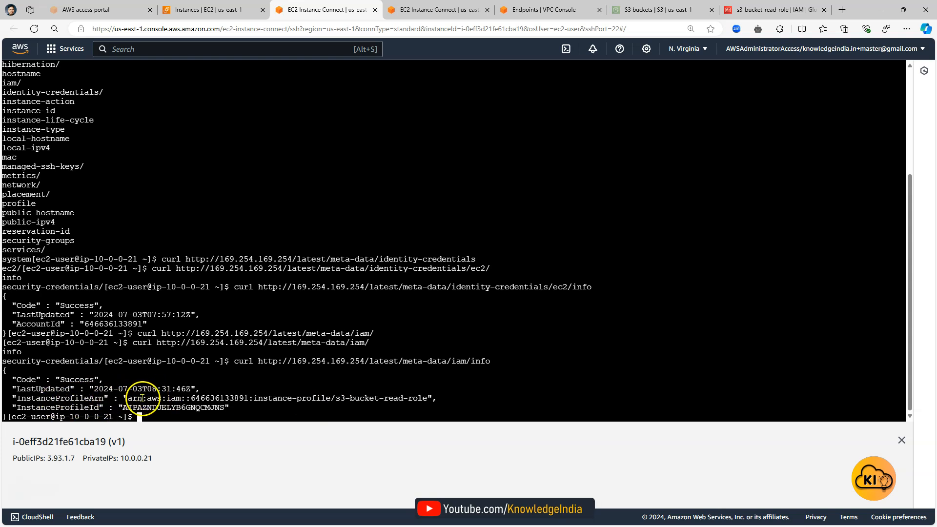
left_click_drag(253, 397, 329, 396)
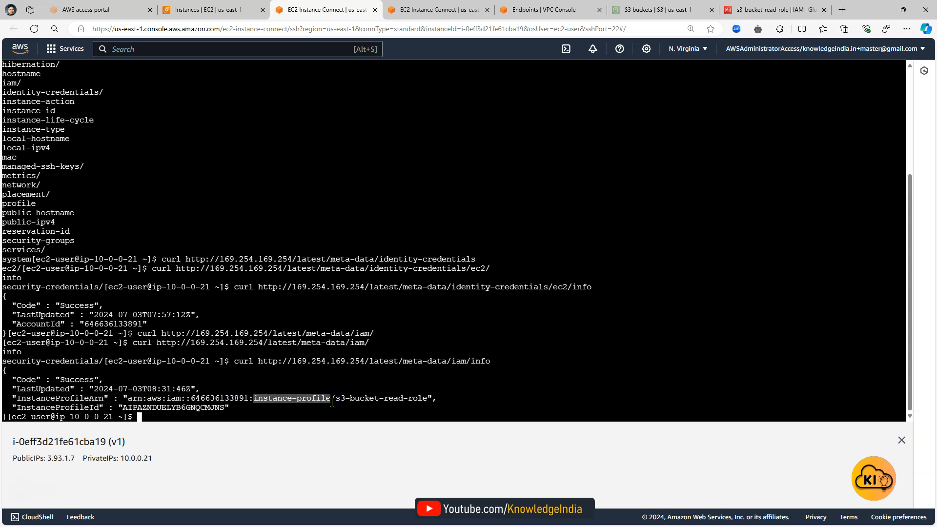
left_click_drag(336, 399, 396, 401)
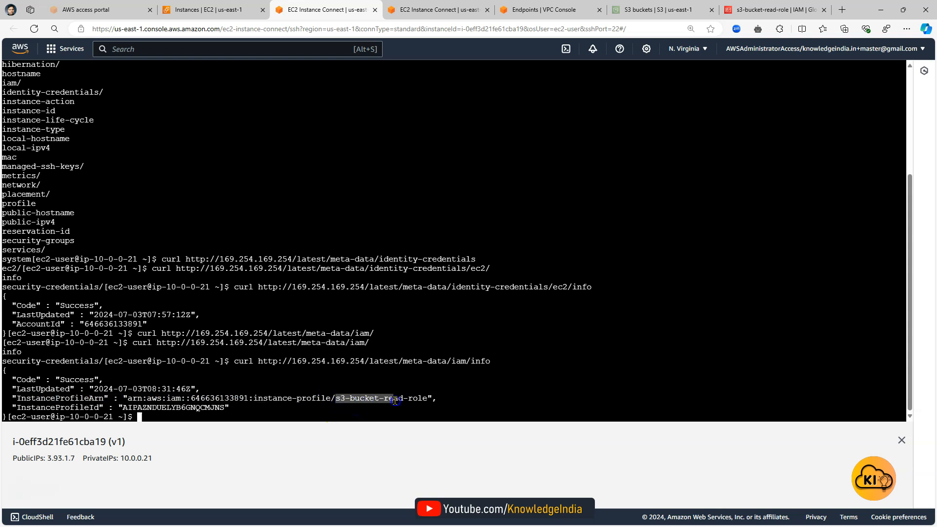
left_click(432, 405)
left_click_drag(427, 401, 364, 401)
left_click(271, 417)
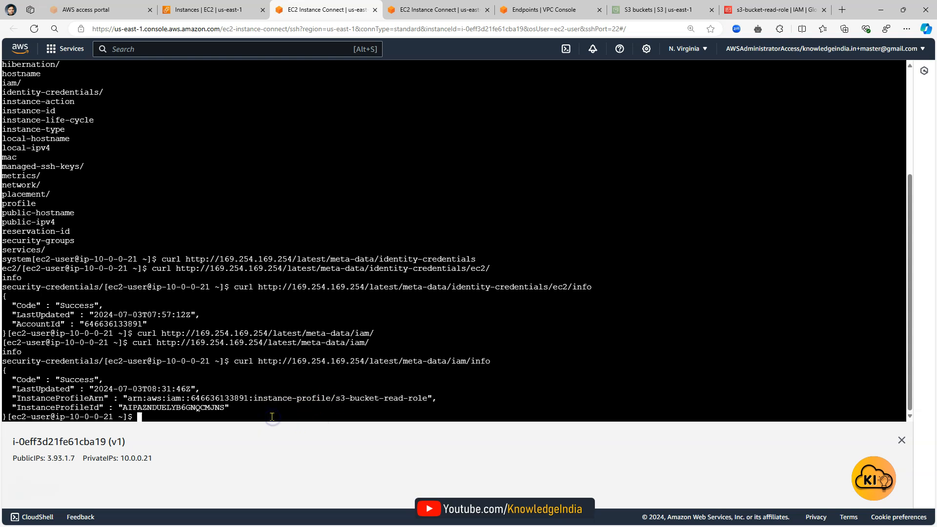
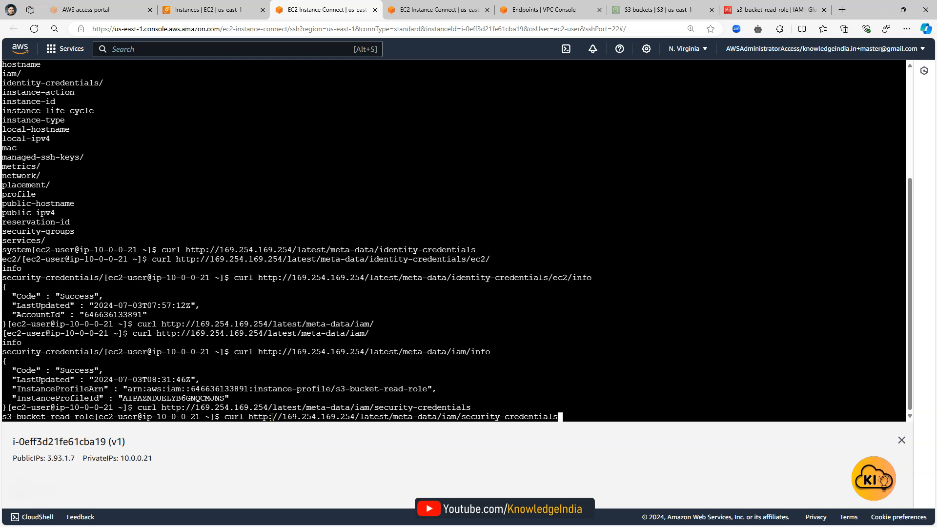
type("/s3-bucket-read-role")
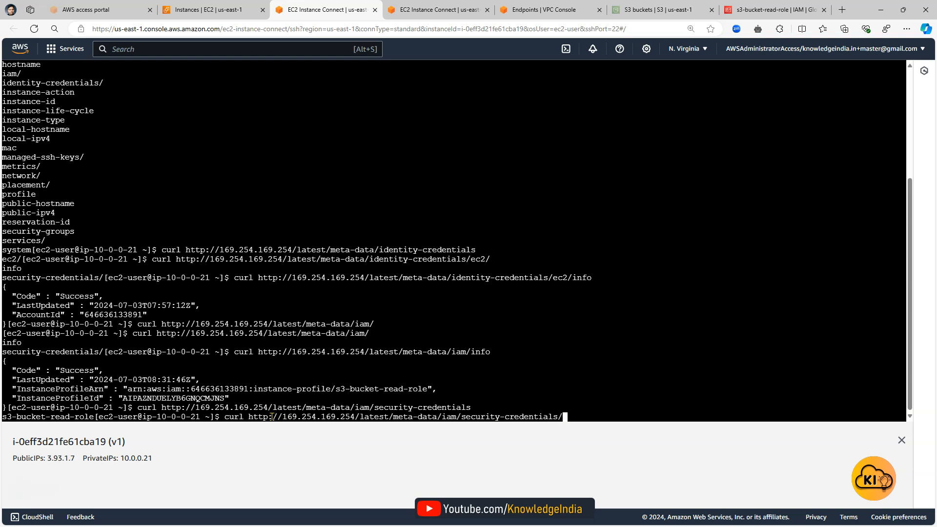
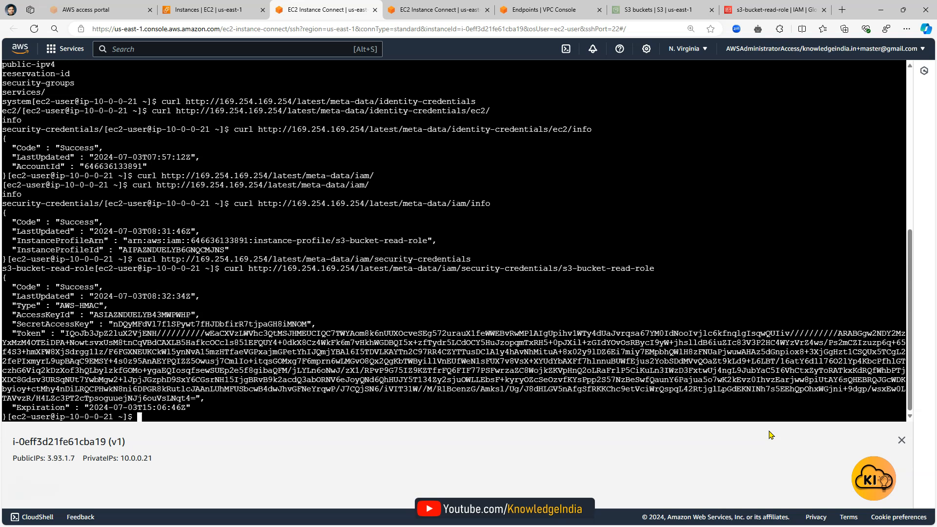
double_click(49, 315)
double_click(43, 321)
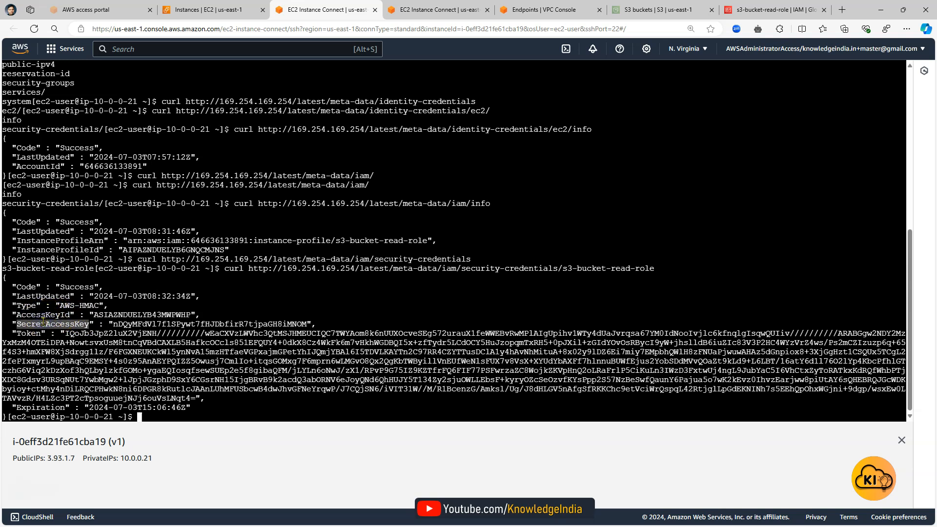
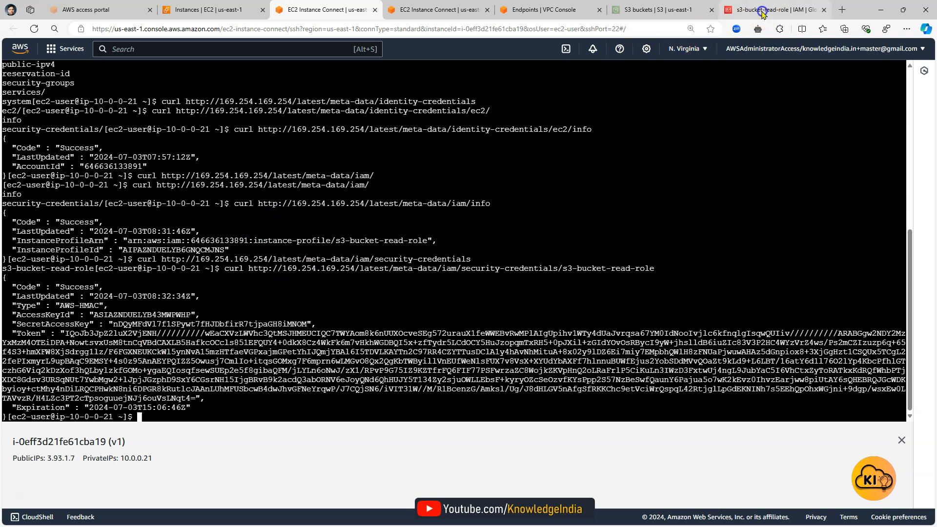
Step: Attach the AmazonS3FullAccess managed policy to s3-bucket-read-role in IAM and dismiss the notification
left_click(762, 12)
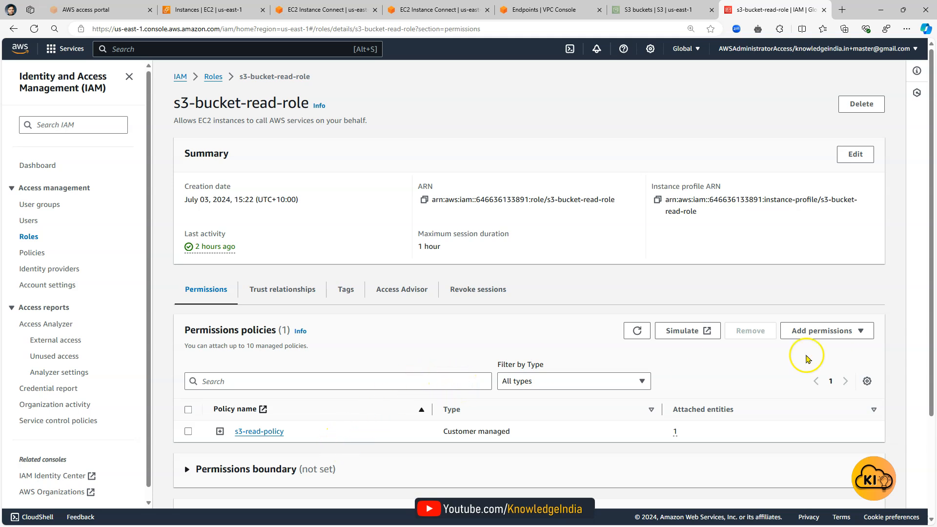
left_click(825, 331)
left_click(827, 347)
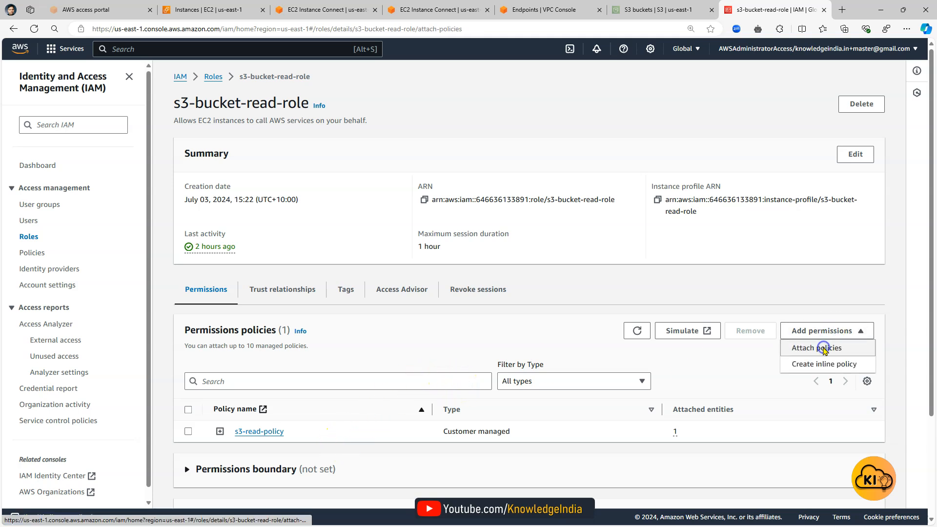
left_click(239, 221)
type("s3f")
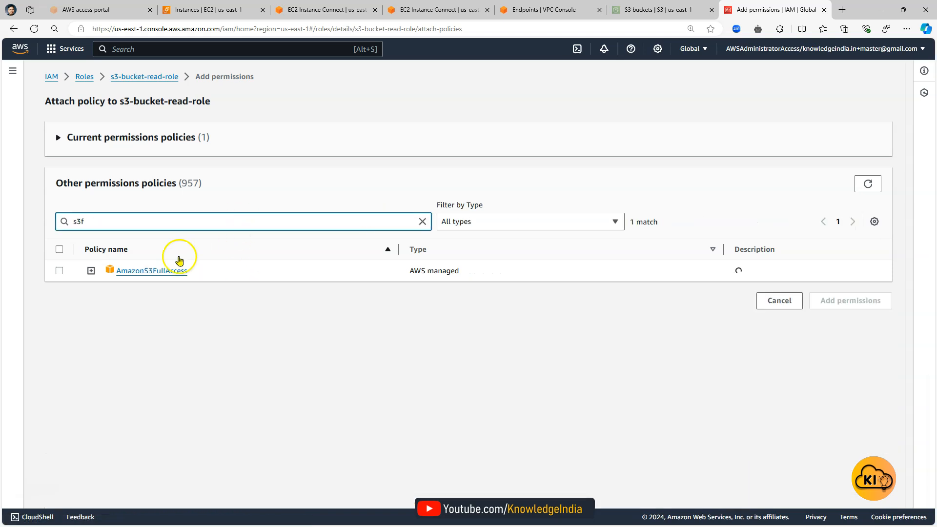
left_click(59, 271)
left_click(833, 299)
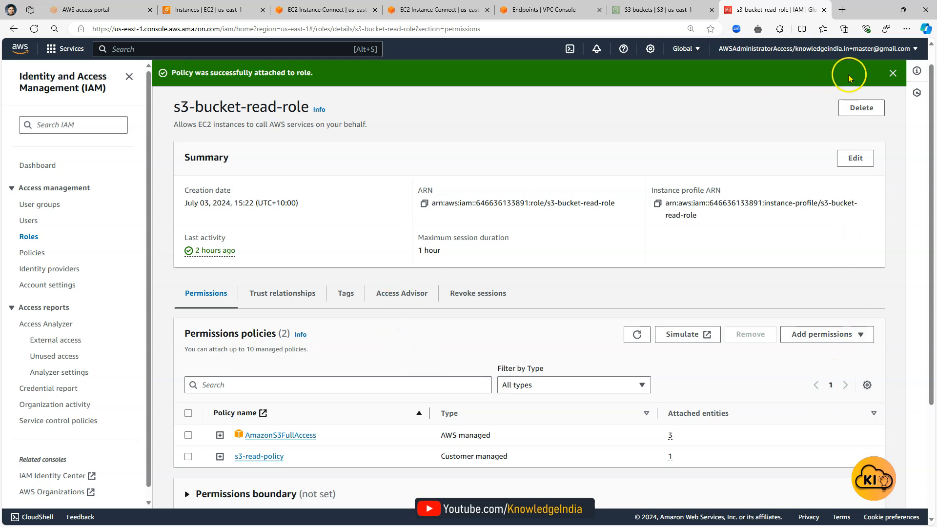
left_click(892, 73)
scroll(351, 188, "up", 1)
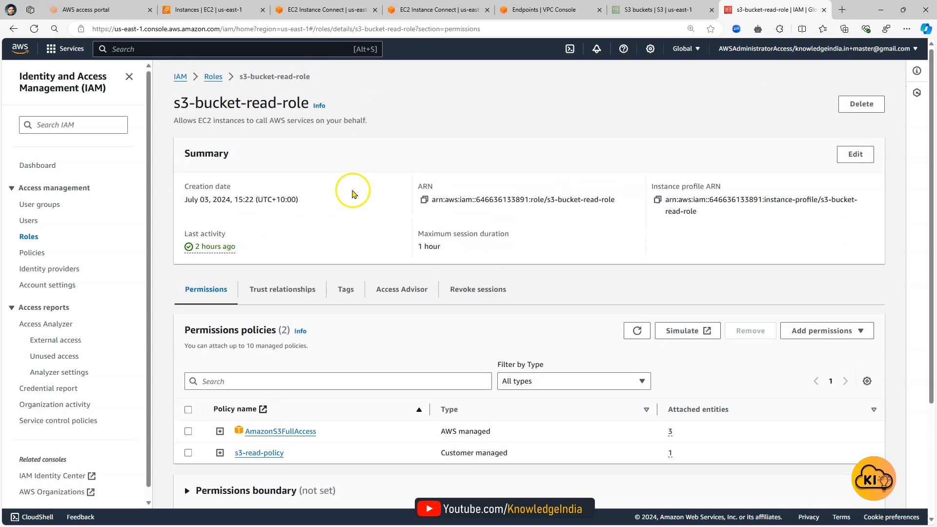
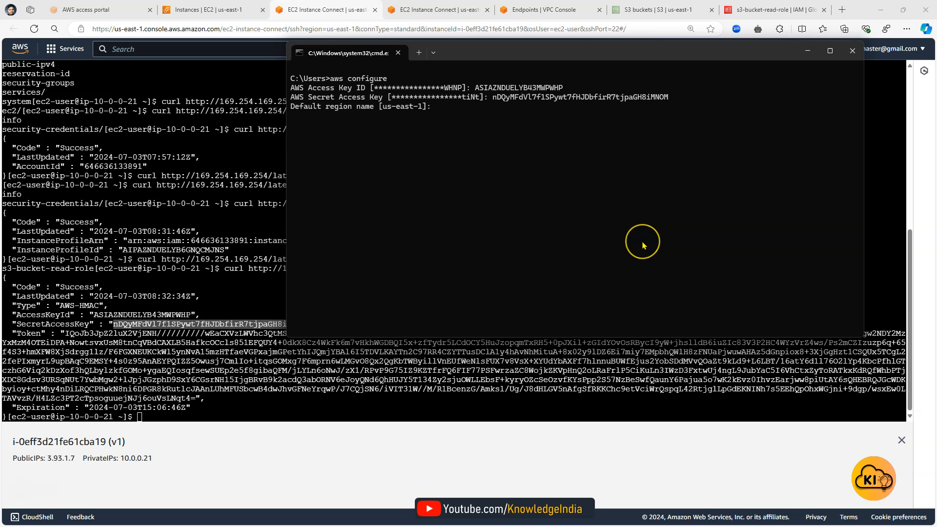
Step: Accept the default region and output format in aws configure, and save the session token as aws_session_token in the credentials file in VS Code
key("Return")
key("Return")
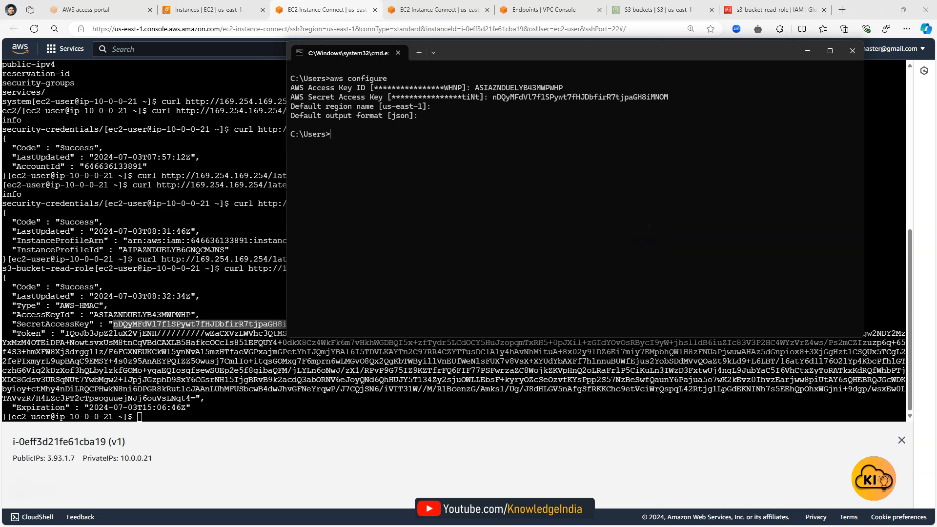
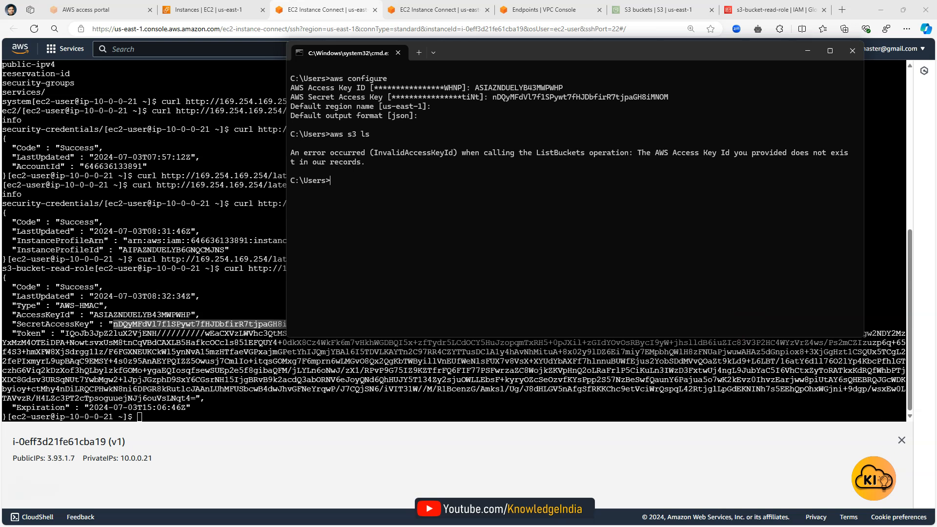
key("alt+Tab")
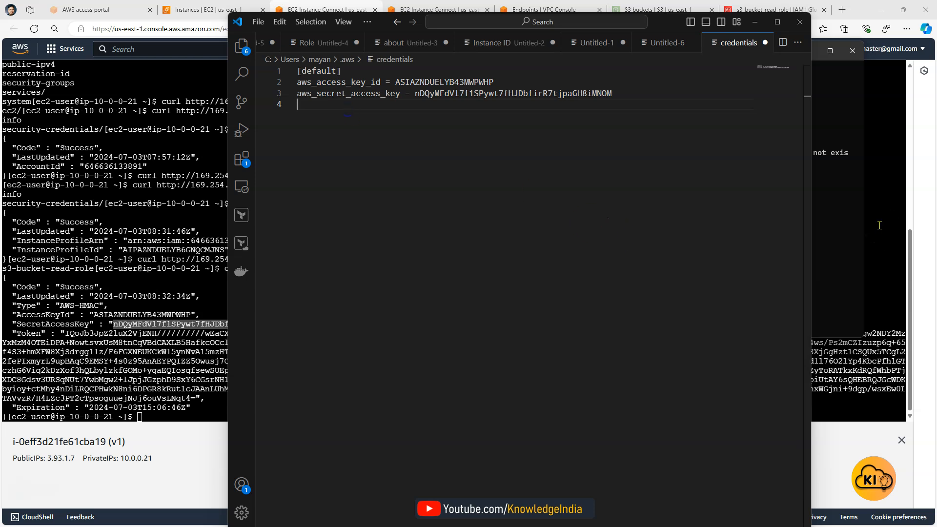
type("aws_session_token =")
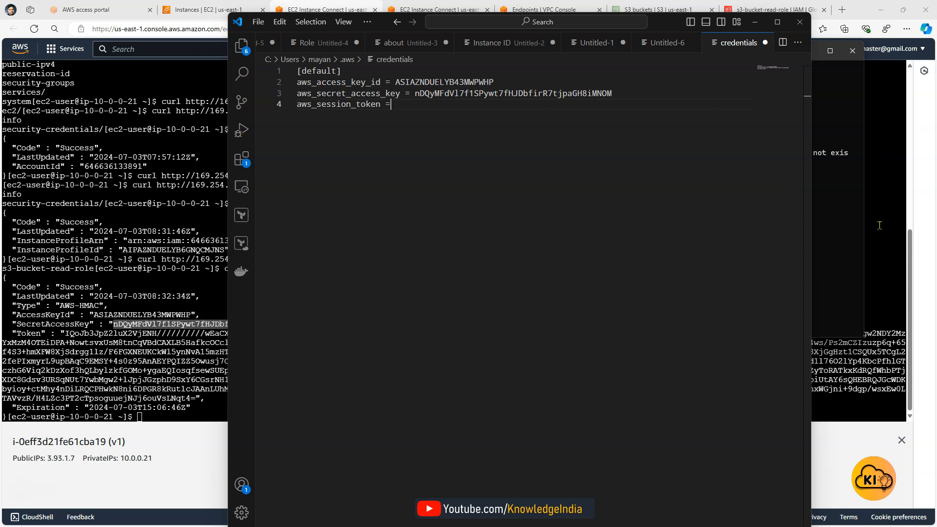
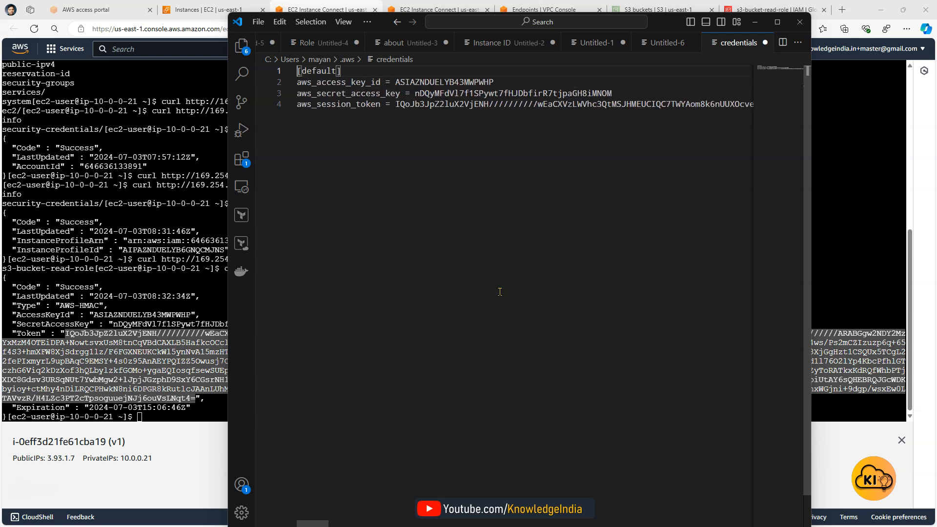
key("ctrl+s")
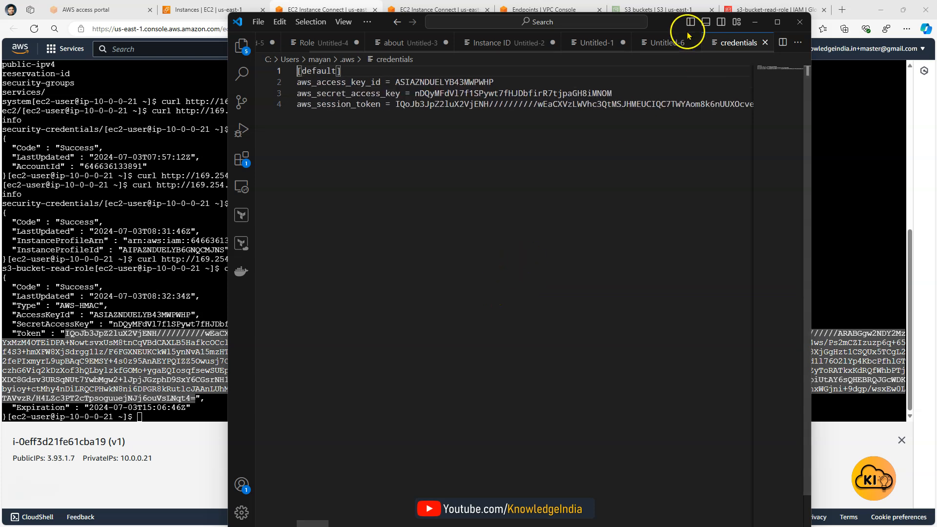
left_click(755, 22)
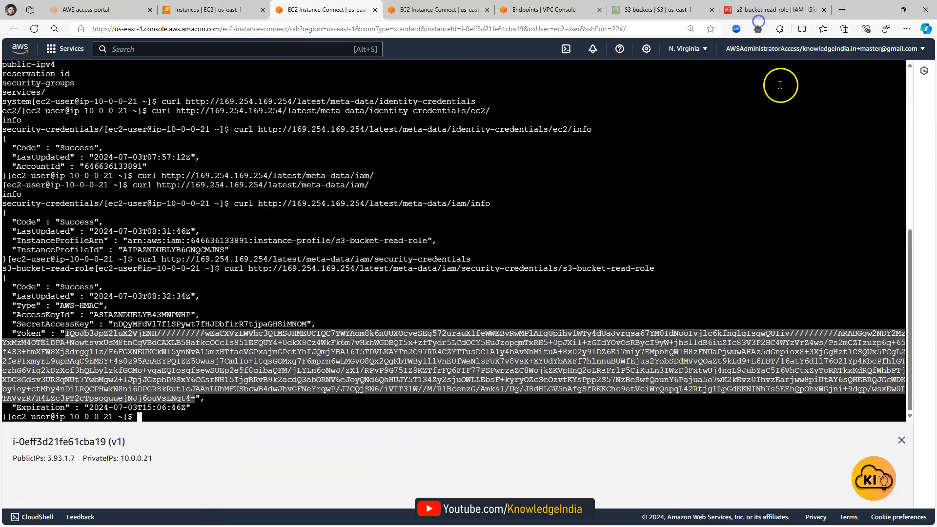
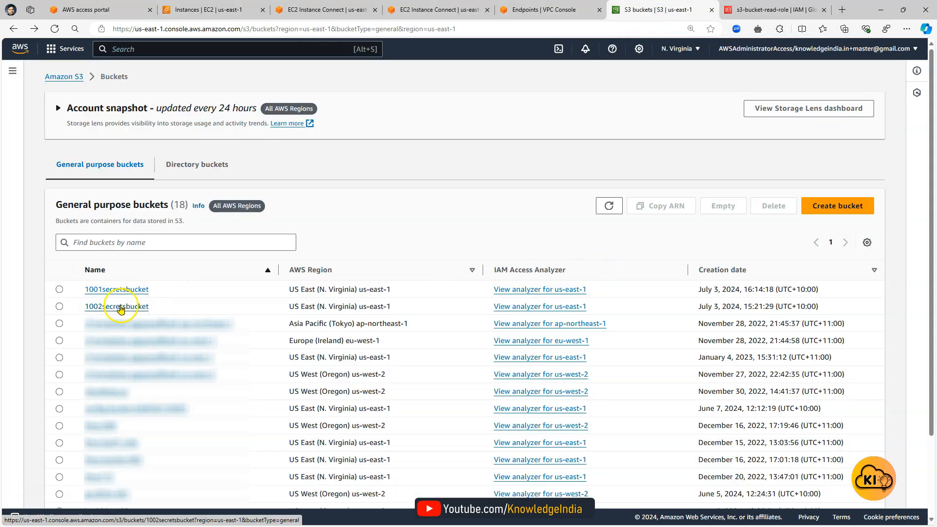
Step: Open 1002secretsbucket in S3, check the policies attached to s3-bucket-read-role in IAM, and return to the bucket's object list
left_click(120, 306)
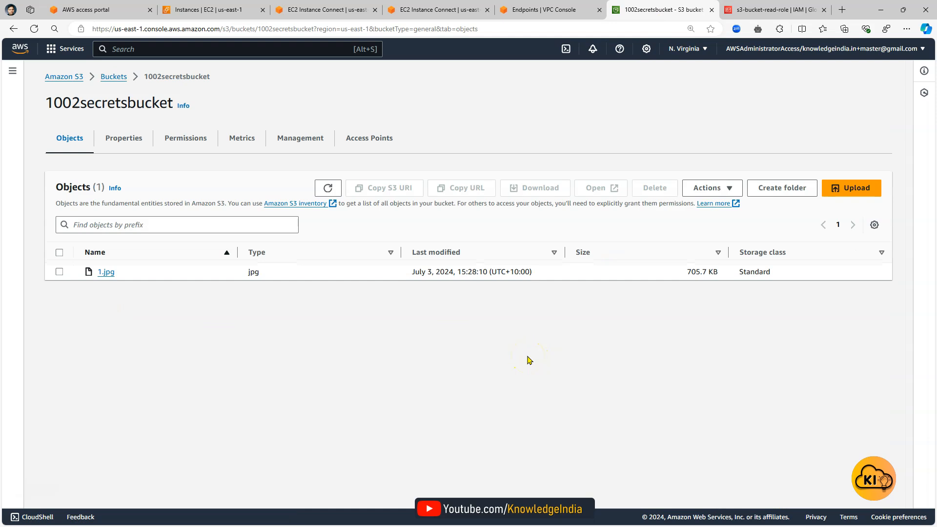
left_click_drag(53, 102, 134, 104)
left_click(273, 108)
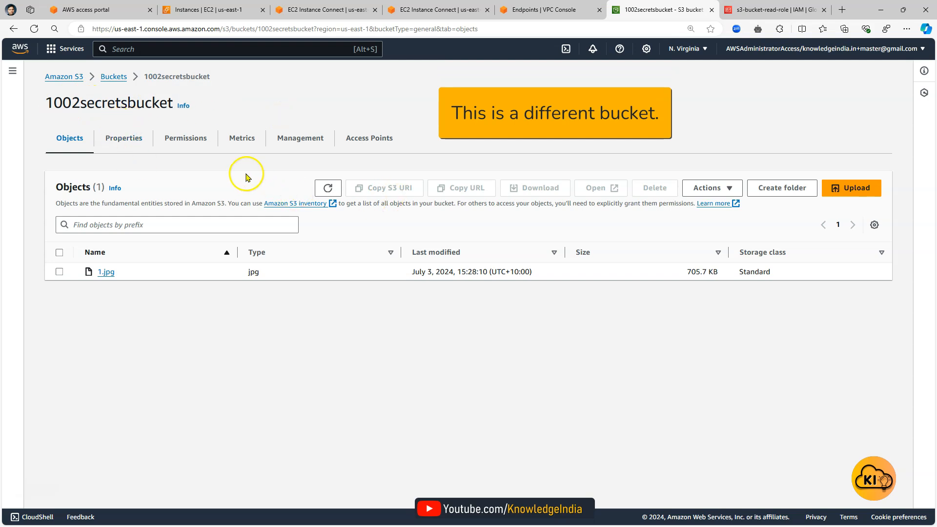
left_click(769, 10)
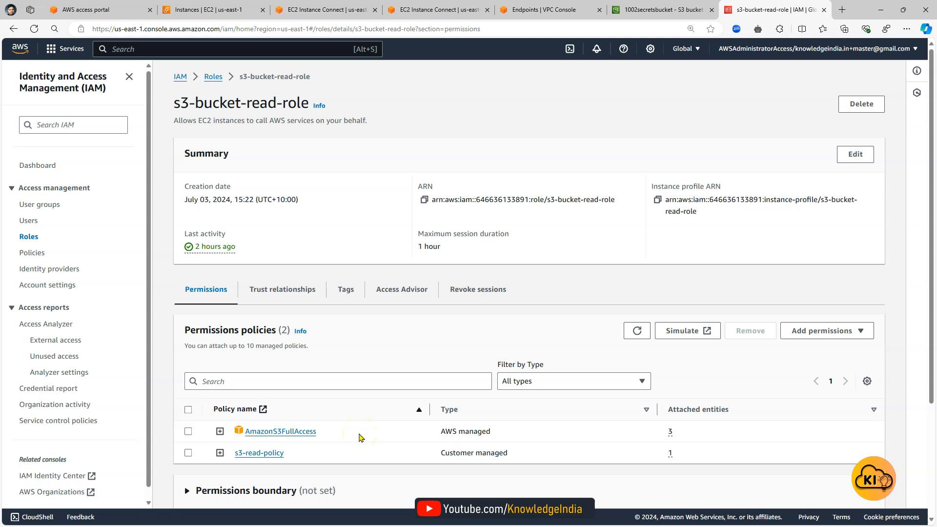
left_click(659, 9)
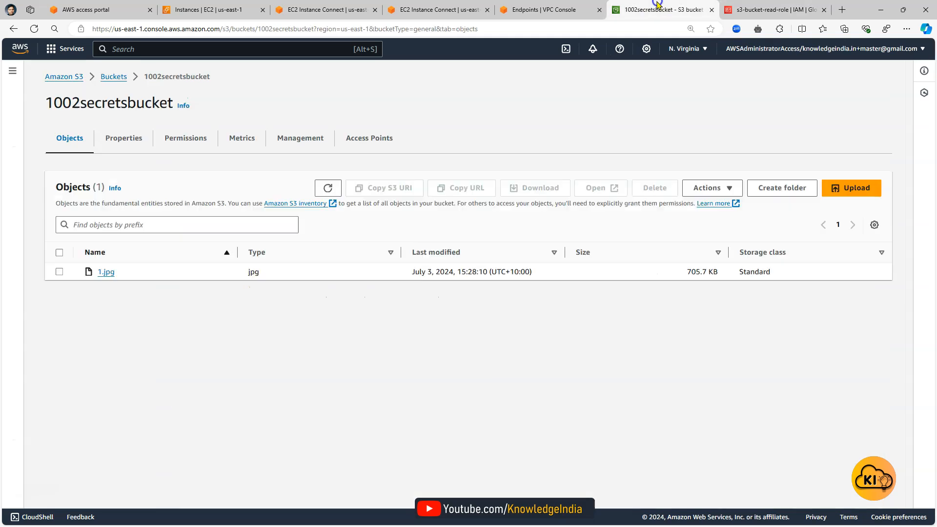
left_click_drag(54, 103, 161, 103)
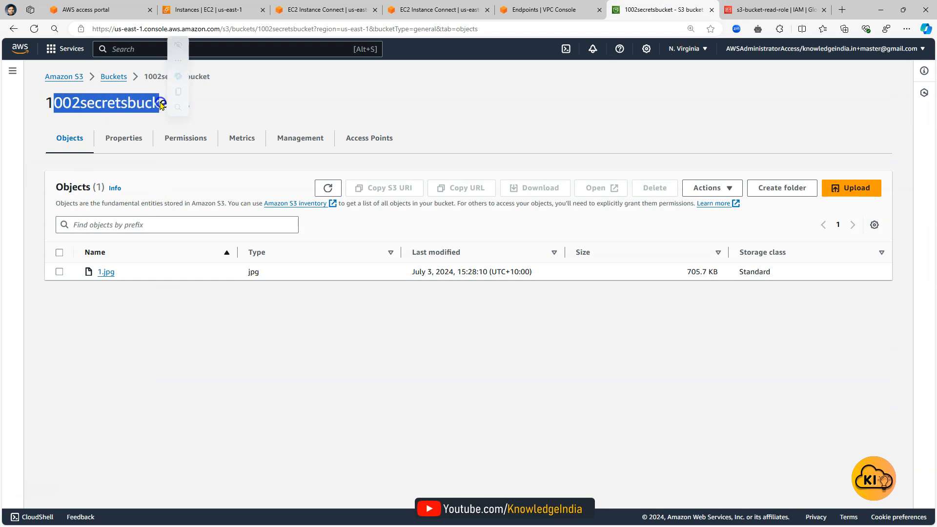
left_click(217, 328)
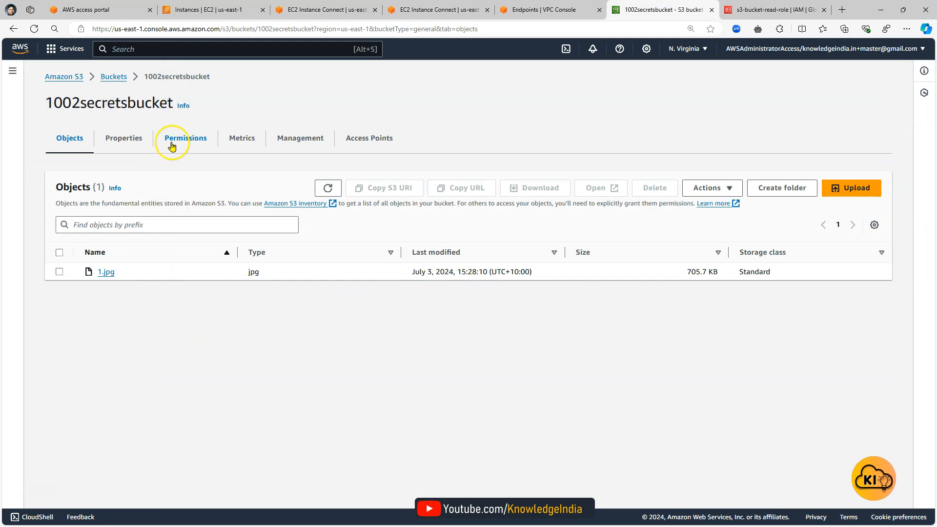
Step: Examine the bucket policy of 1002secretsbucket, including its effect, actions, resources and aws:SourceVpce condition
left_click(193, 138)
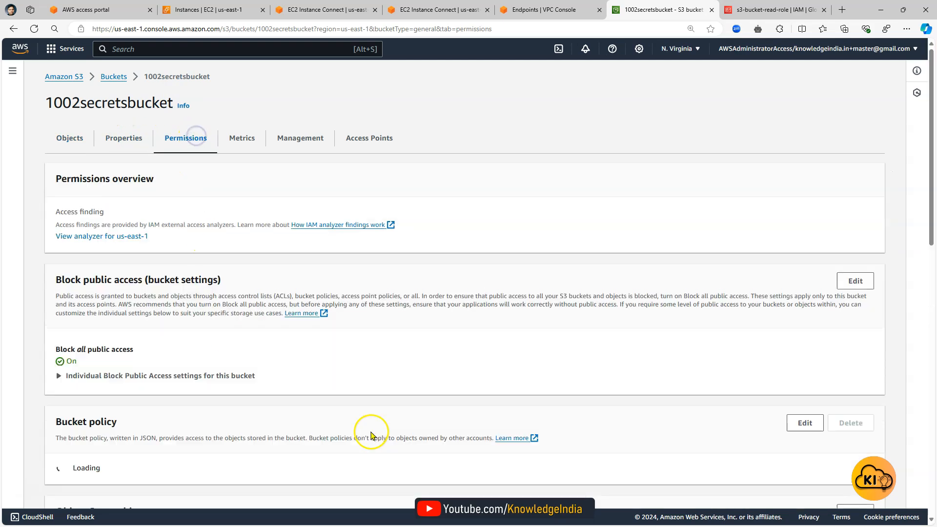
scroll(304, 429, "down", 5)
scroll(306, 437, "down", 3)
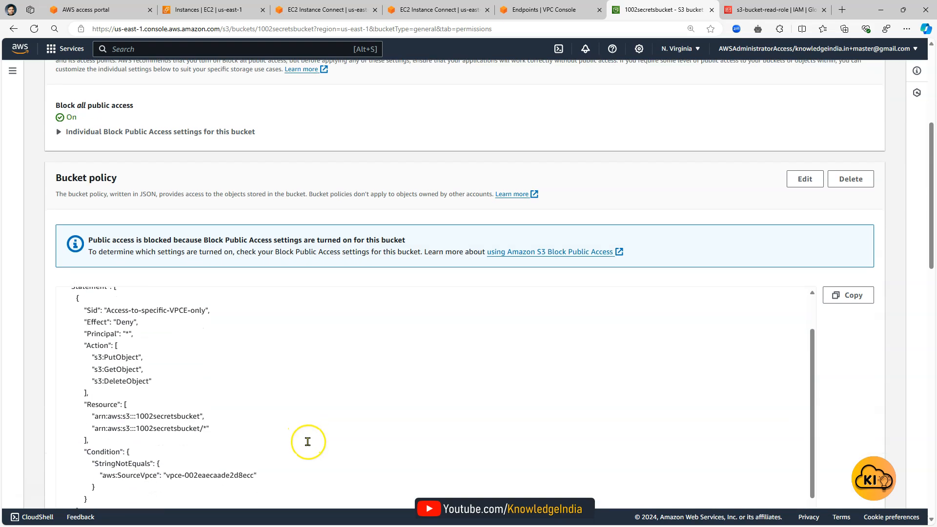
scroll(307, 442, "up", 3)
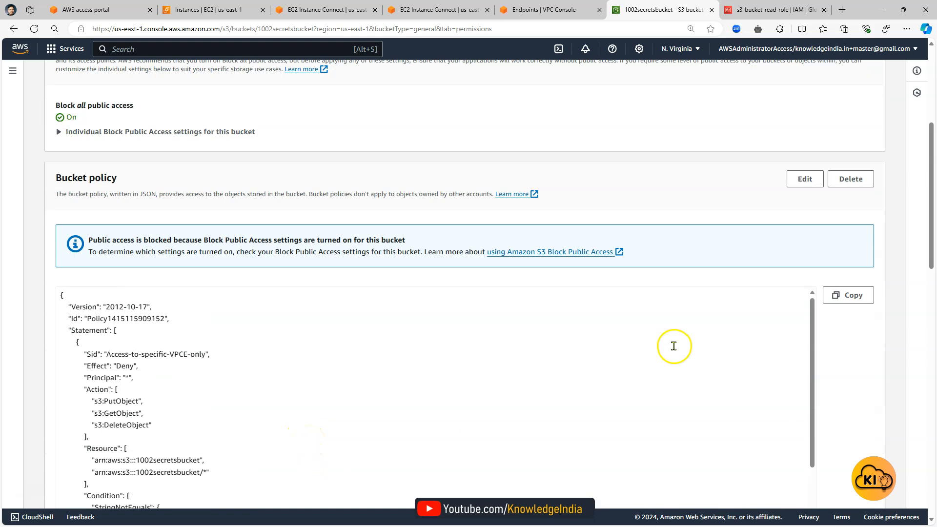
scroll(815, 351, "down", 3)
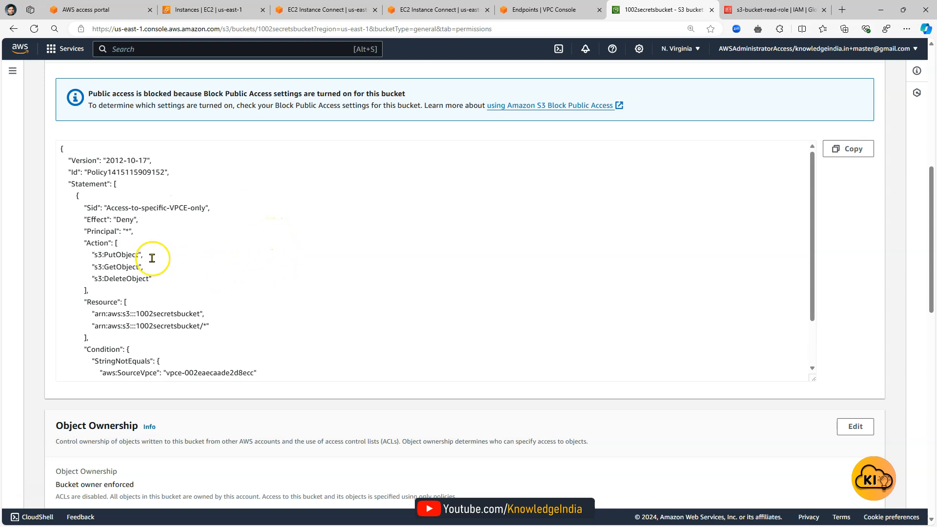
left_click_drag(112, 219, 140, 223)
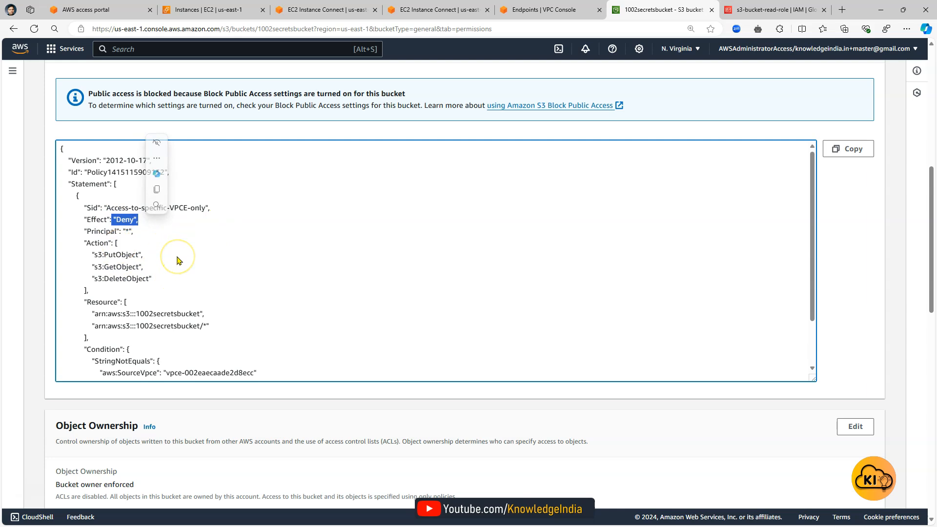
left_click_drag(102, 254, 152, 279)
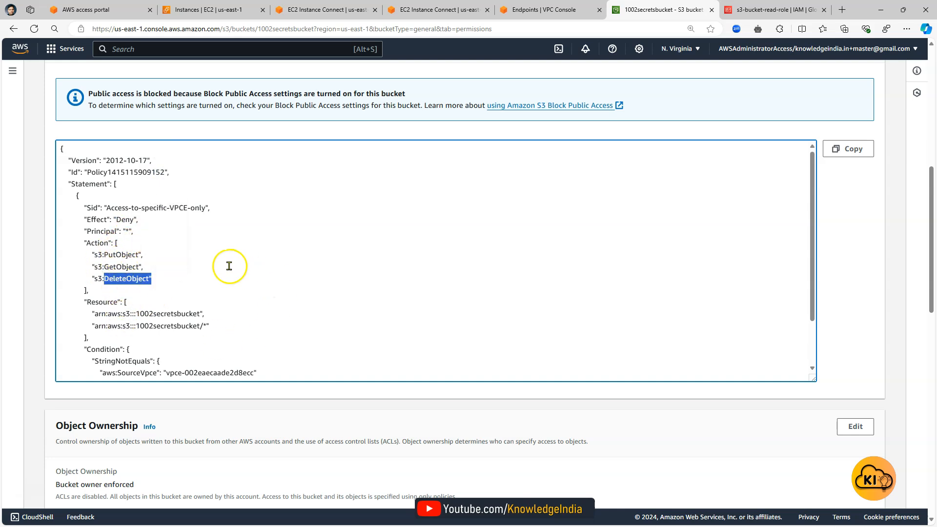
left_click_drag(190, 314, 215, 326)
scroll(359, 321, "down", 1)
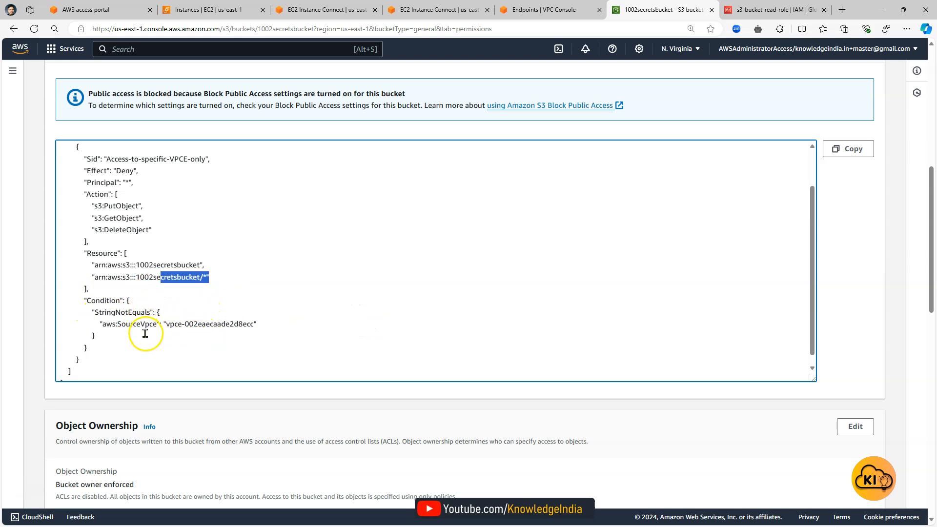
left_click(120, 325)
left_click_drag(120, 325, 251, 325)
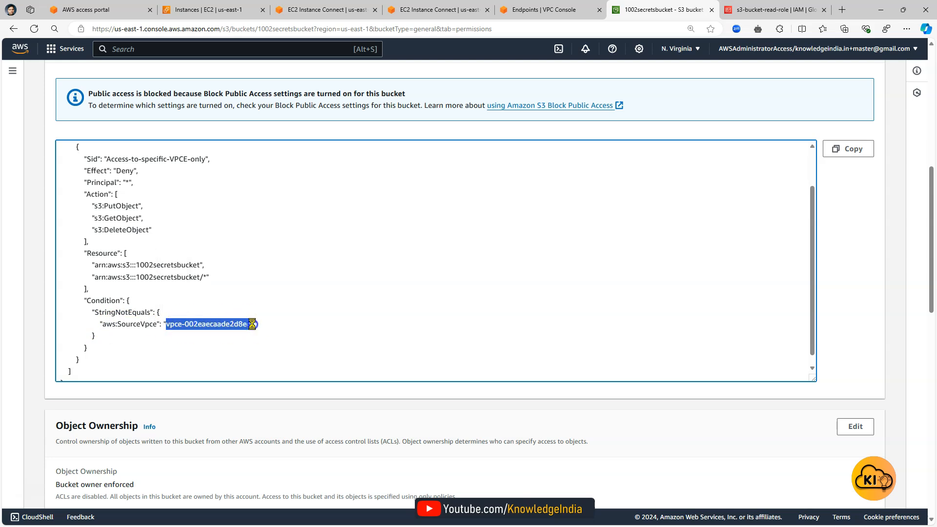
left_click(182, 328)
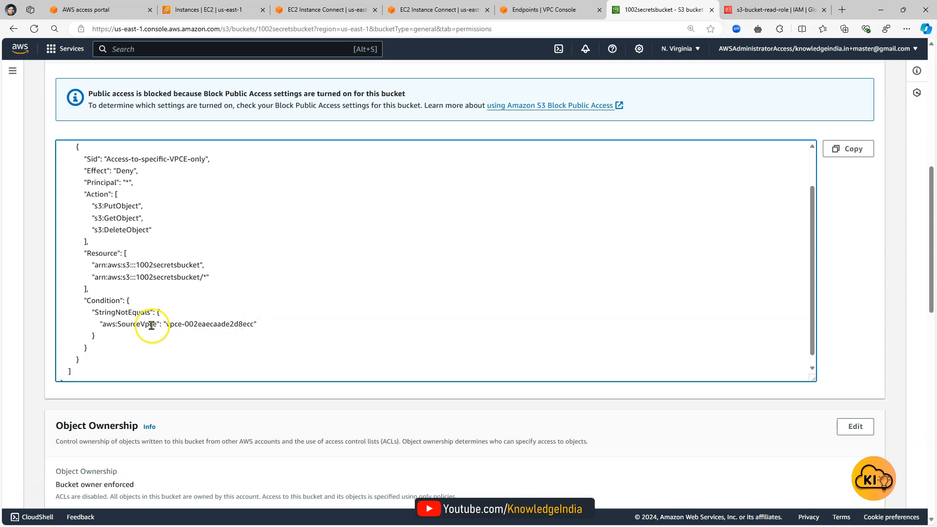
Step: Compare the aws:SourceVpce value in the 1002secretsbucket policy with the endpoint ID of ki-vpce-s3 in the VPC console
left_click_drag(150, 325, 157, 325)
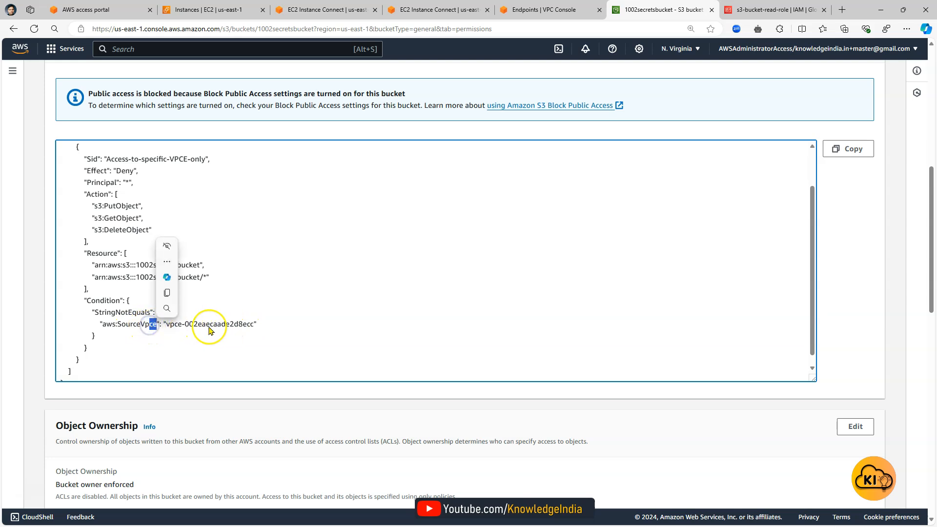
left_click(548, 9)
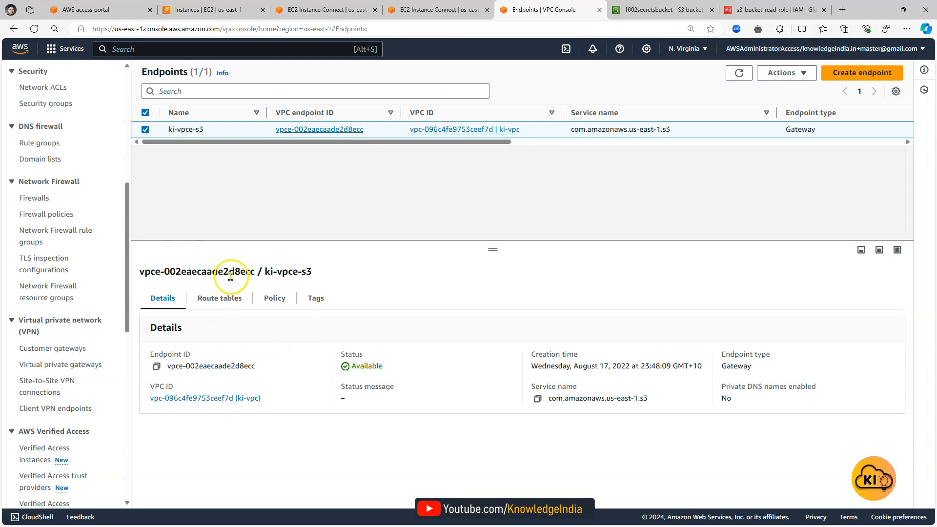
left_click_drag(255, 271, 239, 271)
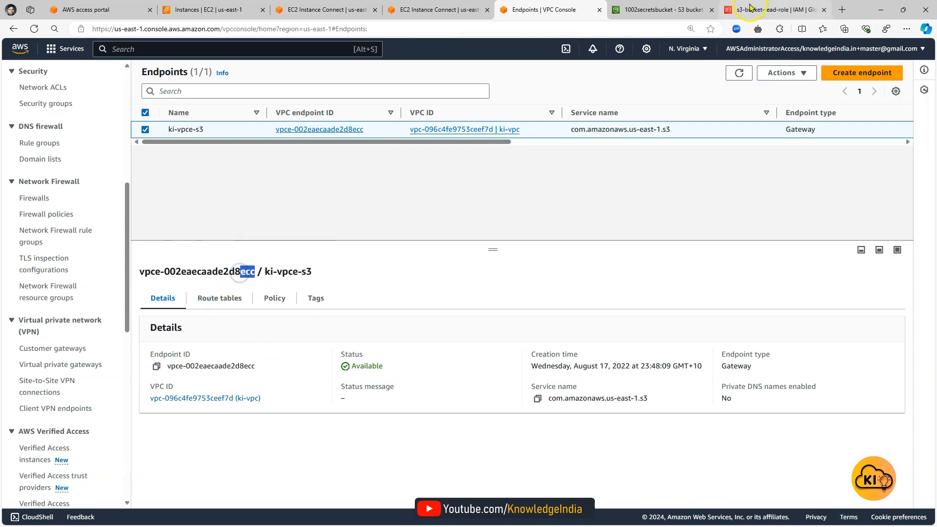
left_click(749, 7)
left_click(664, 10)
left_click(223, 325)
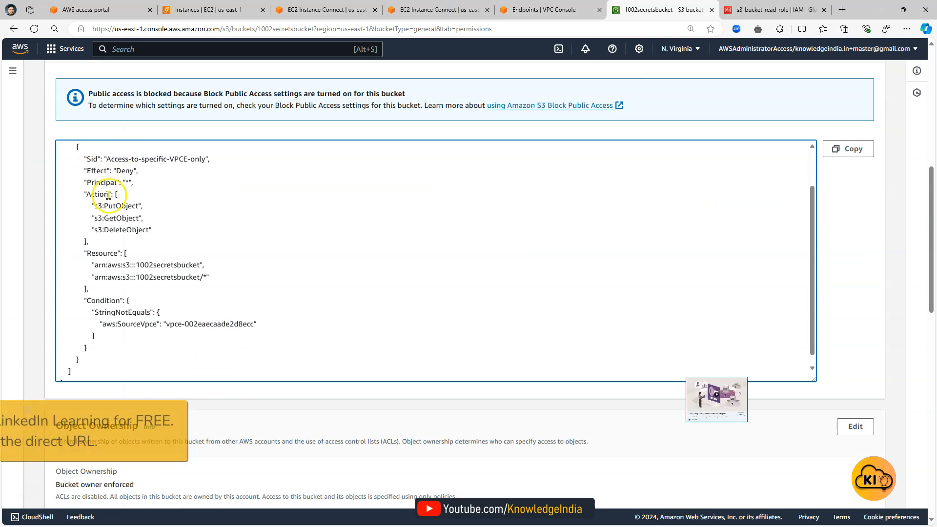
Step: Review the actions, VPC endpoint condition and effect in the bucket policy, and return to the object list of 1002secretsbucket
left_click(111, 205)
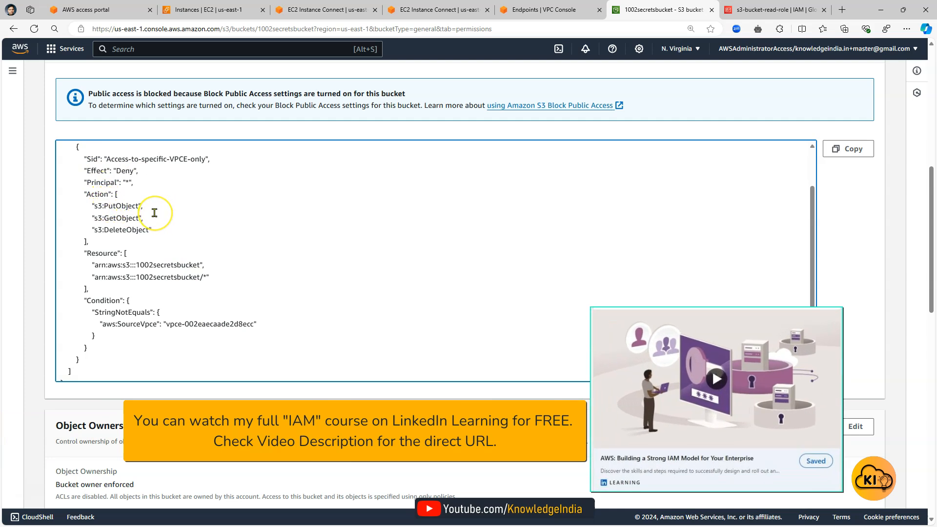
left_click(153, 320)
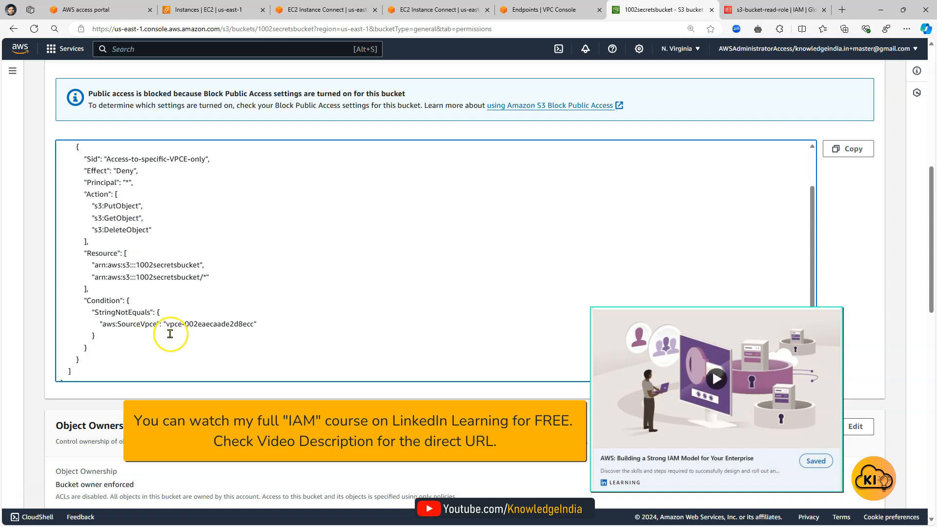
left_click_drag(168, 323, 255, 324)
left_click_drag(118, 171, 139, 171)
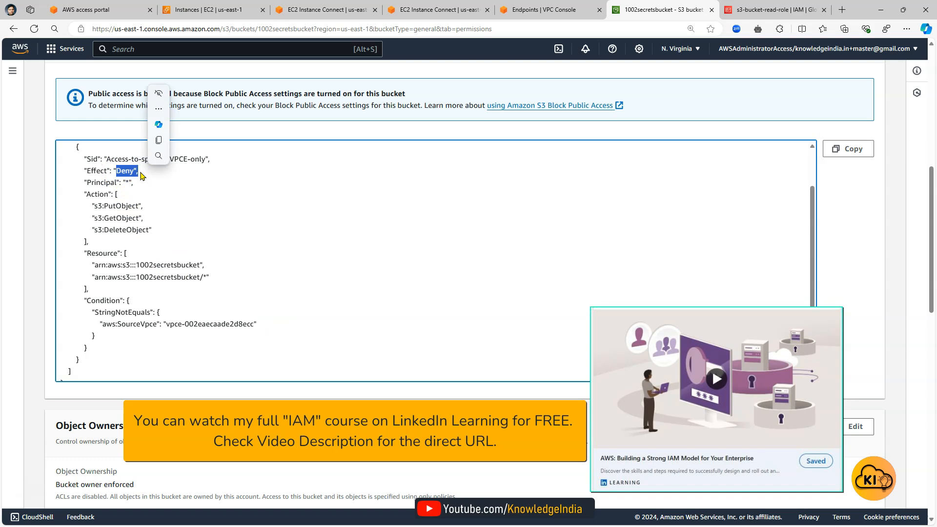
left_click(480, 268)
scroll(481, 205, "up", 1)
scroll(195, 159, "up", 10)
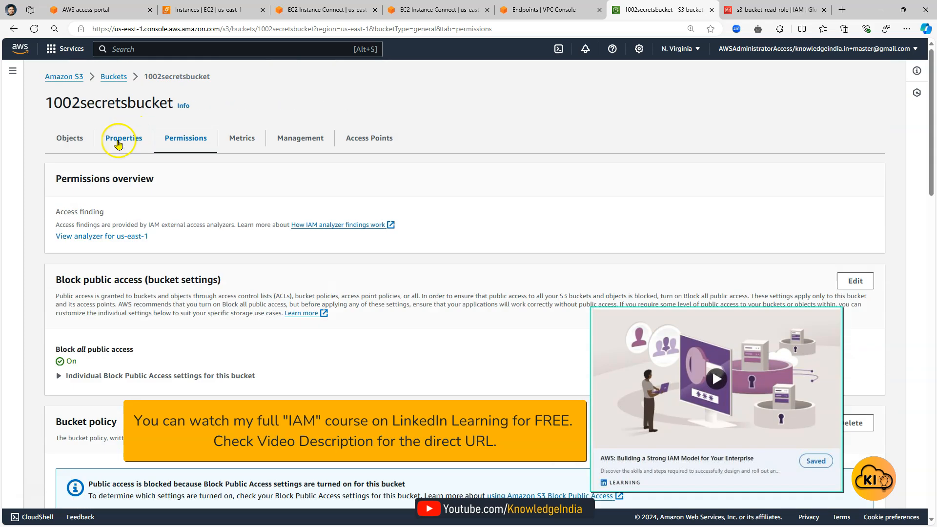
left_click(78, 139)
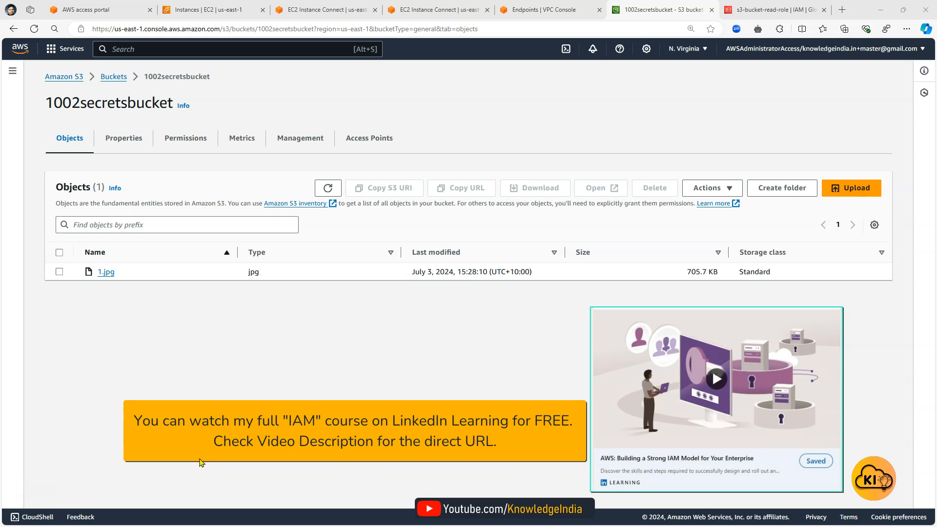
Step: Switch to the command prompt and try to download 1.jpg from 1002secretsbucket with aws s3 cp s3://1002secretsbucket/1.jpg local.jpg
key("alt+Tab")
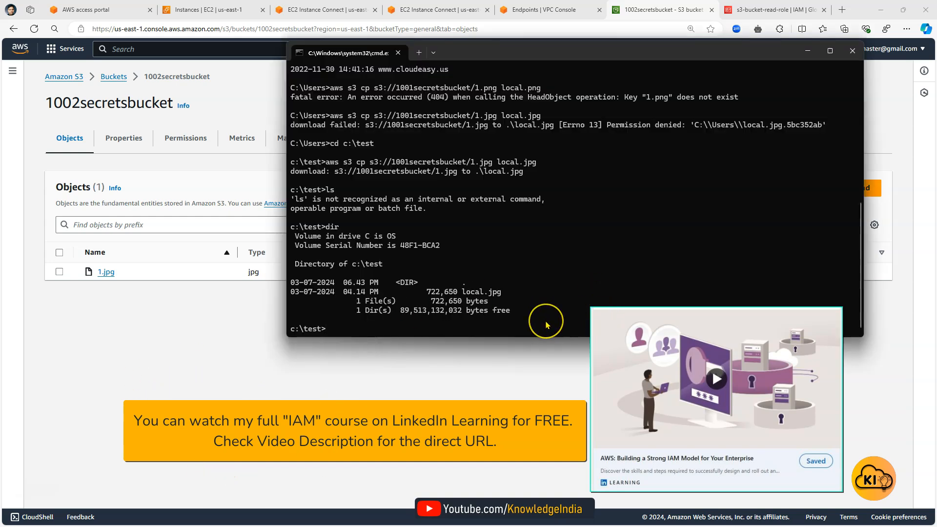
type("dir")
key("Up")
key("Up")
key("Up")
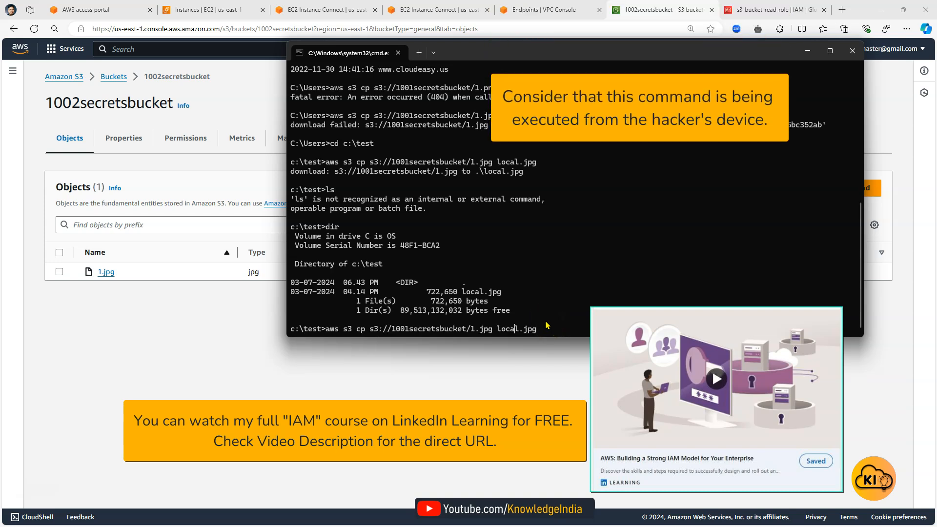
key("Left")
key("Left")
key("Left")
key("Left")
key("Left")
key("Left")
key("Left")
key("Left")
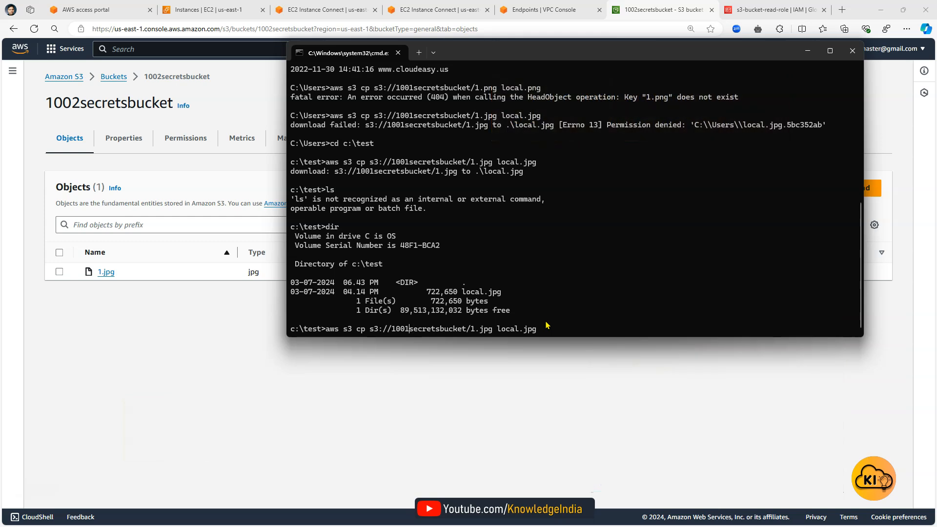
key("BackSpace")
type("2")
key("Return")
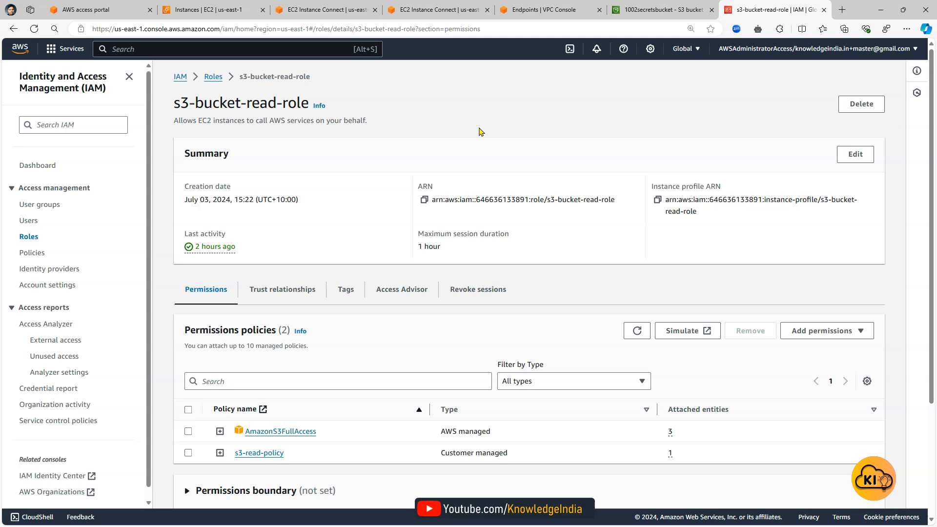
Step: Set the metadata response hop limit to 1 in the EC2 instance launch form
left_click(205, 9)
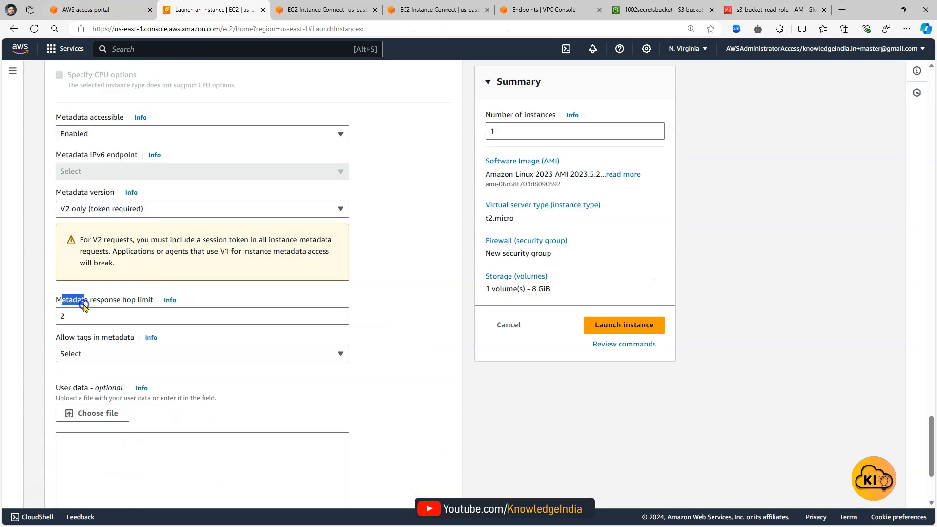
left_click_drag(85, 303, 133, 308)
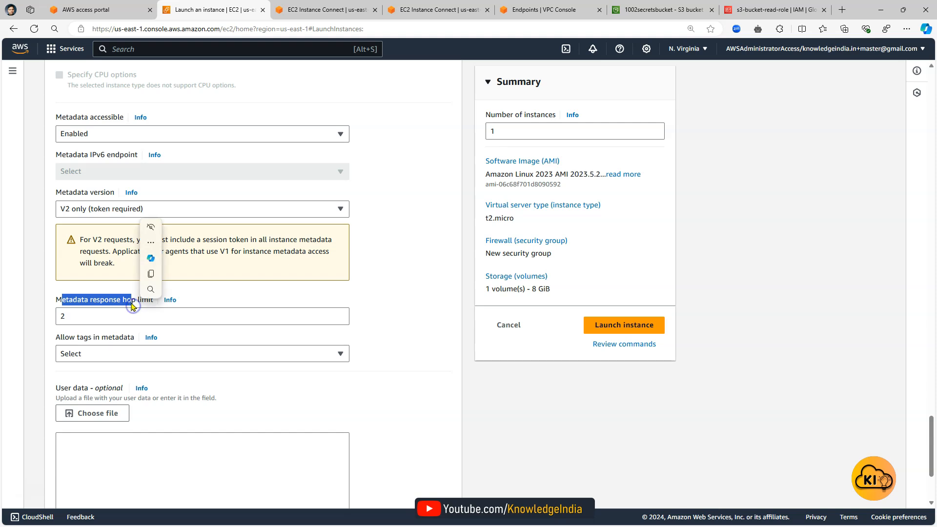
left_click(554, 419)
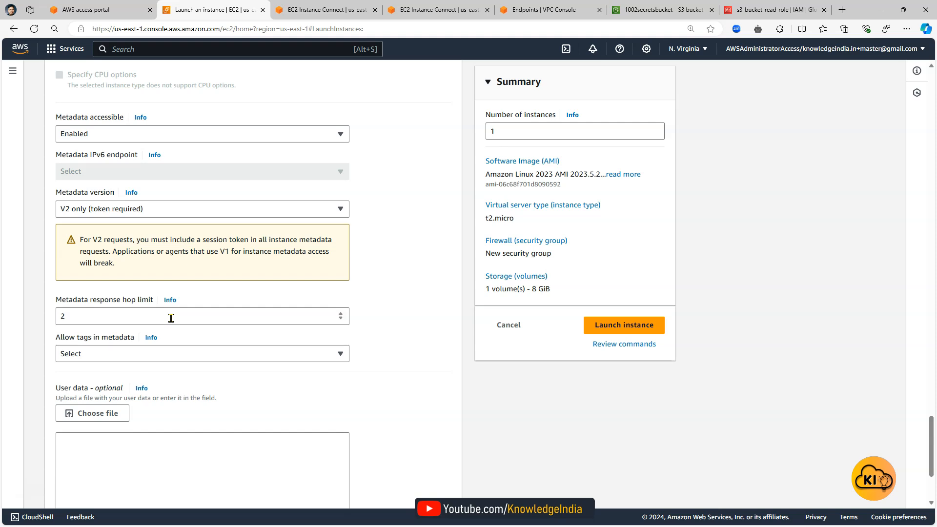
left_click(171, 318)
key("BackSpace")
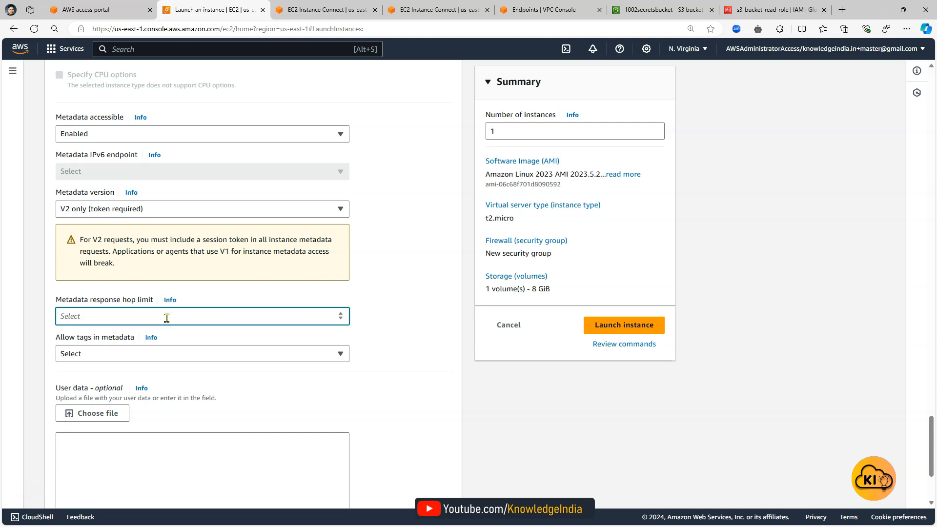
type("1")
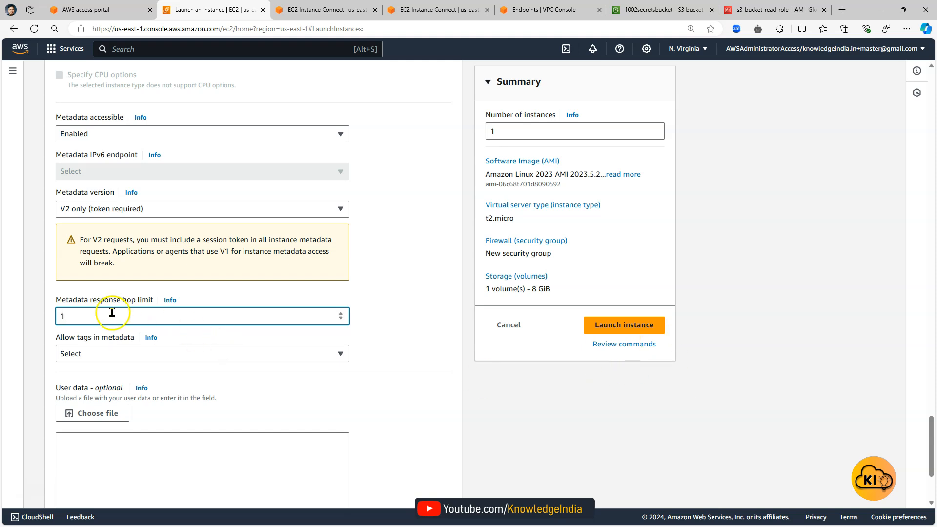
left_click_drag(73, 300, 148, 305)
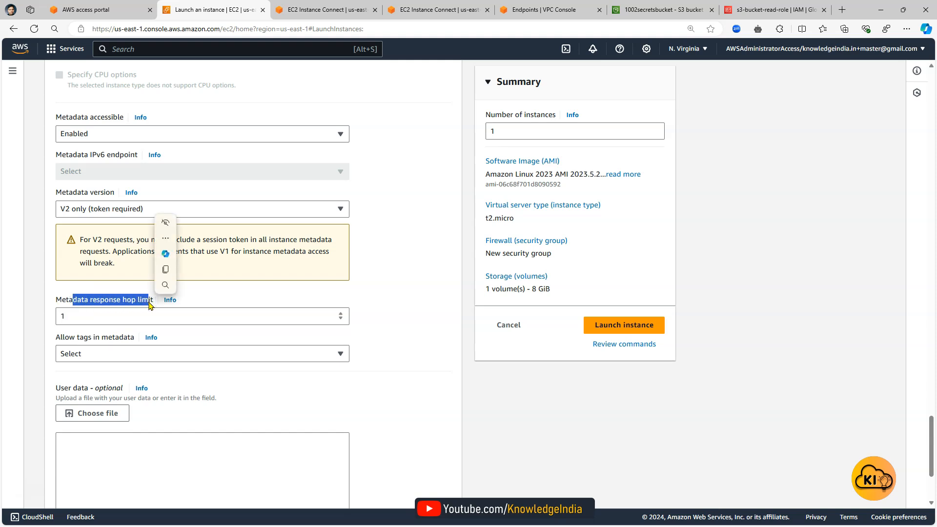
left_click(481, 415)
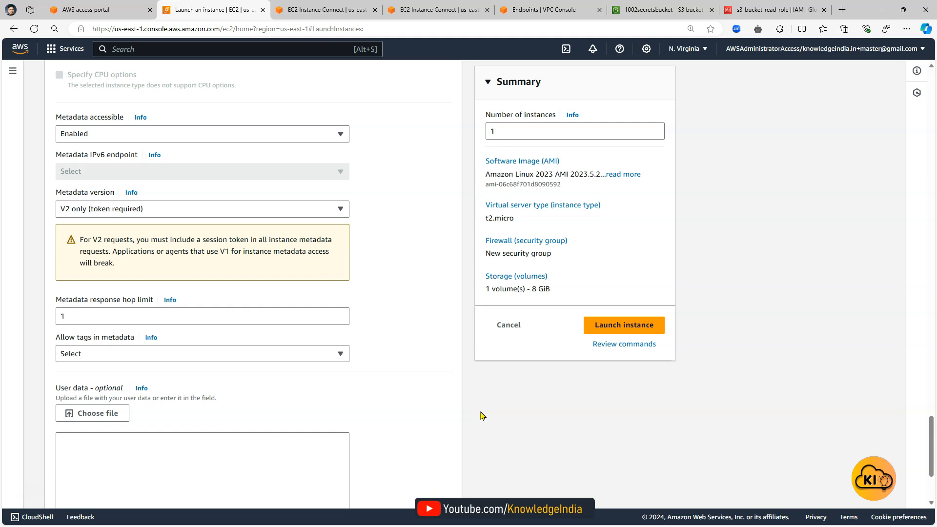
Step: Cancel the instance launch and check the IMDSv2 setting in the details of the v2 instance
left_click(509, 326)
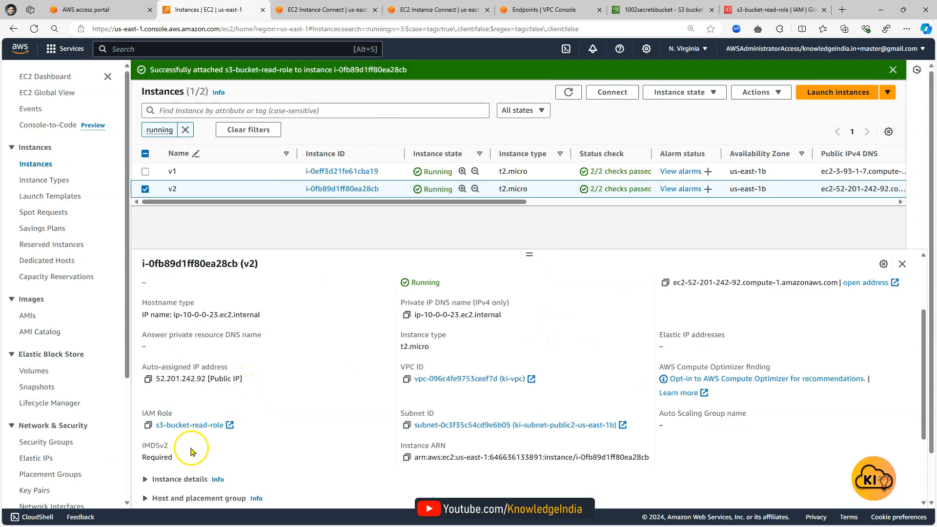
scroll(191, 451, "down", 1)
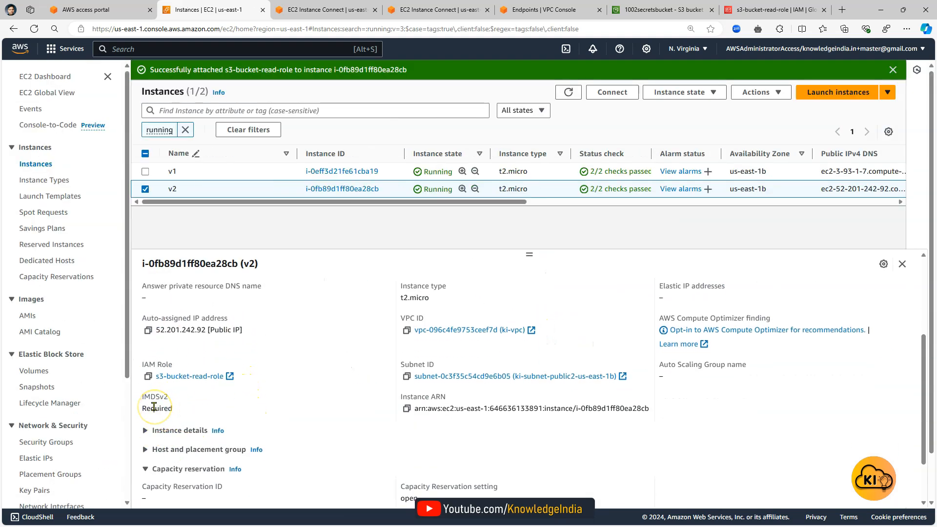